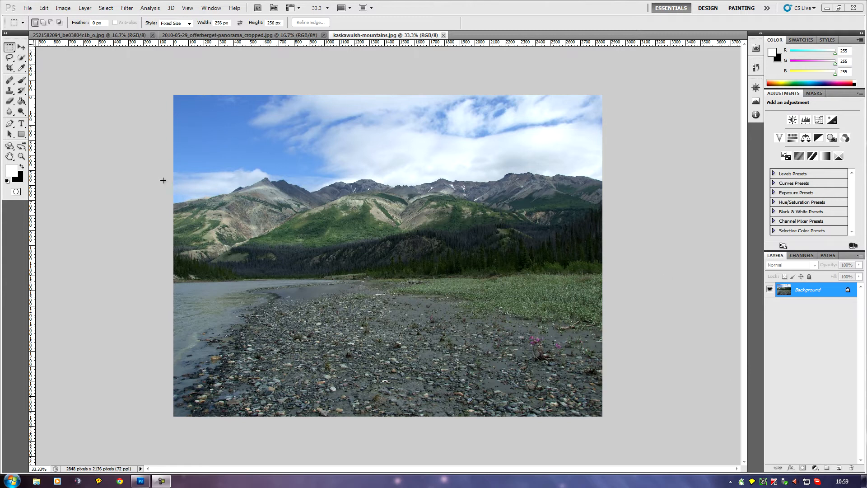
Create a new RGB document 7680 pixels wide and 720 pixels high at 72 pixels/inch.
click(28, 9)
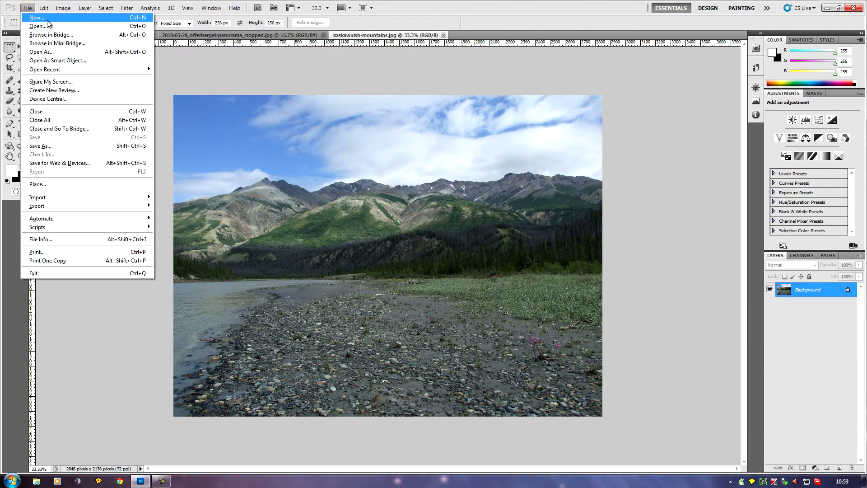
click(36, 18)
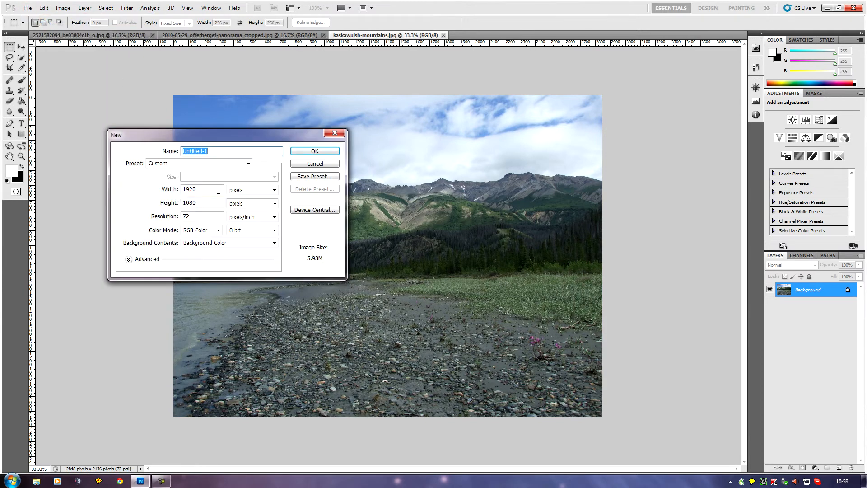
double_click(211, 190)
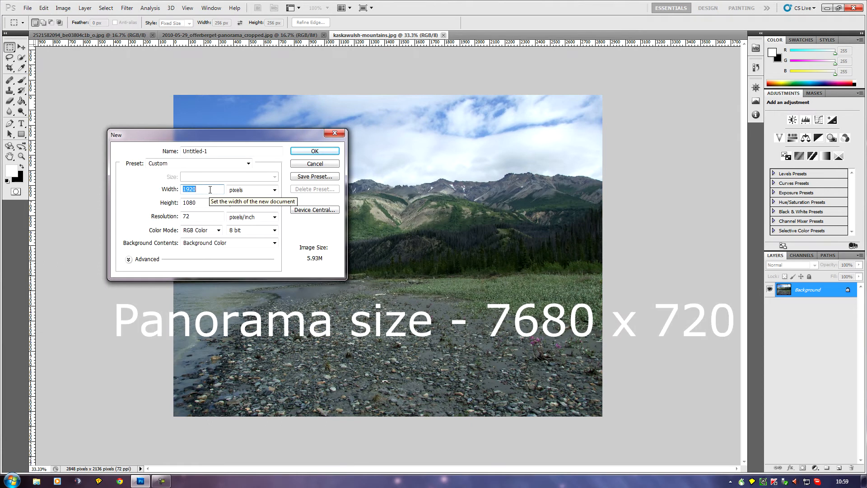
text(7680)
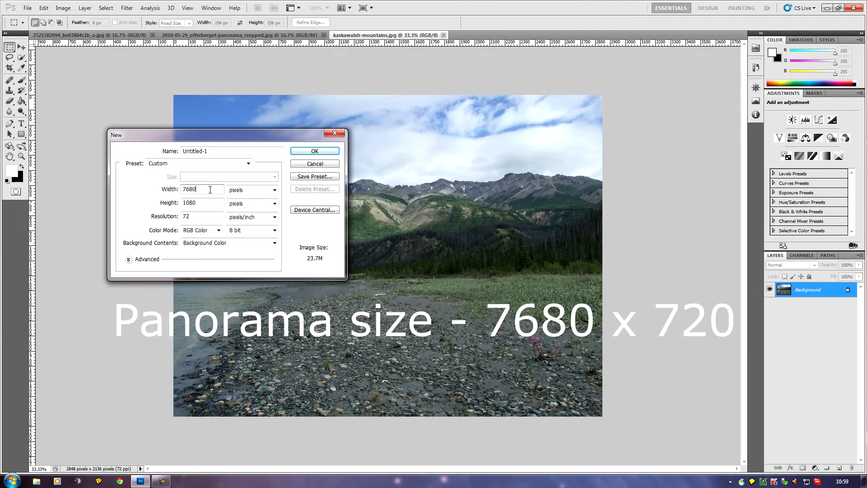
double_click(203, 204)
text(72)
click(324, 153)
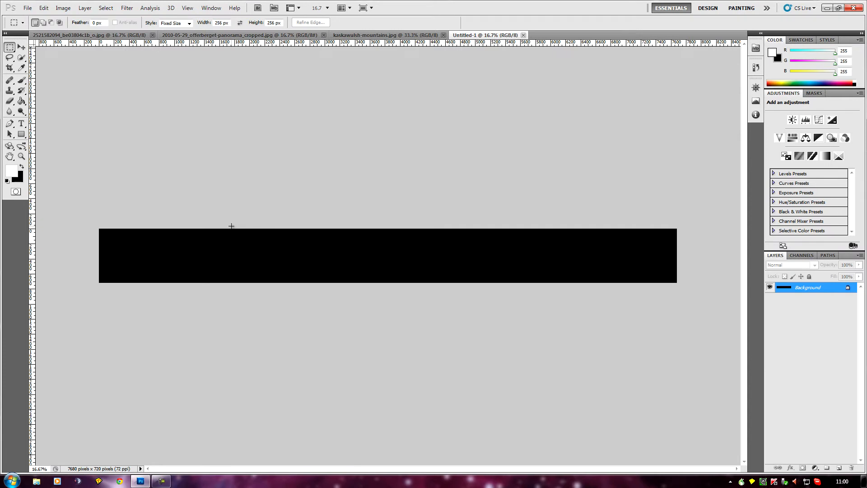
scroll(232, 226, up, 2)
scroll(231, 226, down, 1)
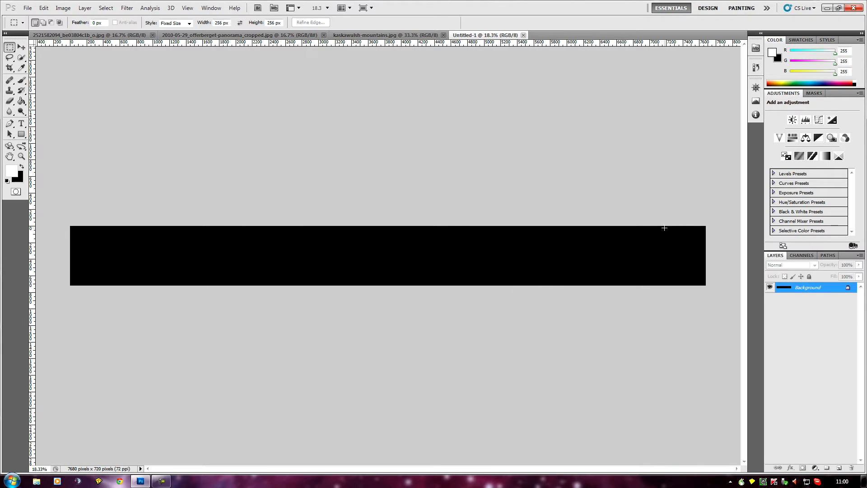
click(365, 36)
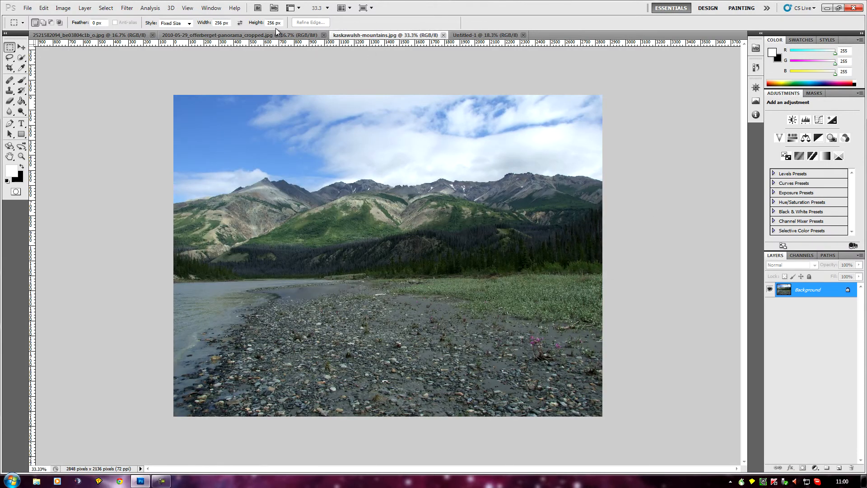
click(233, 35)
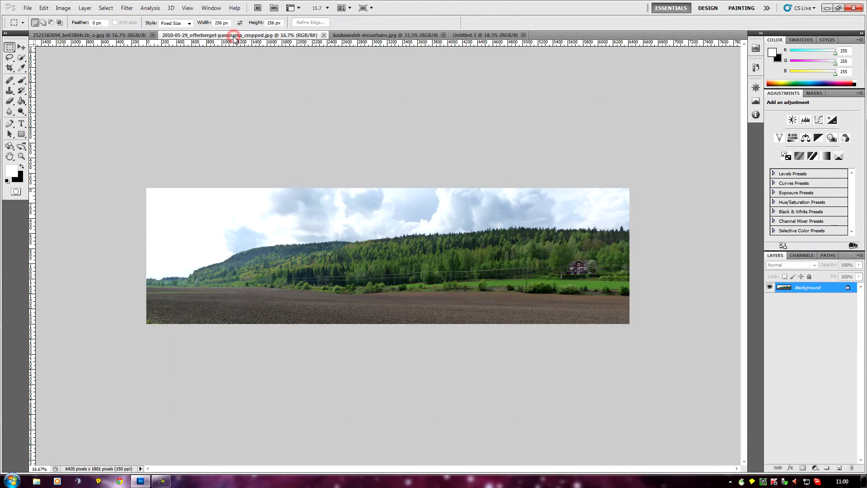
click(90, 35)
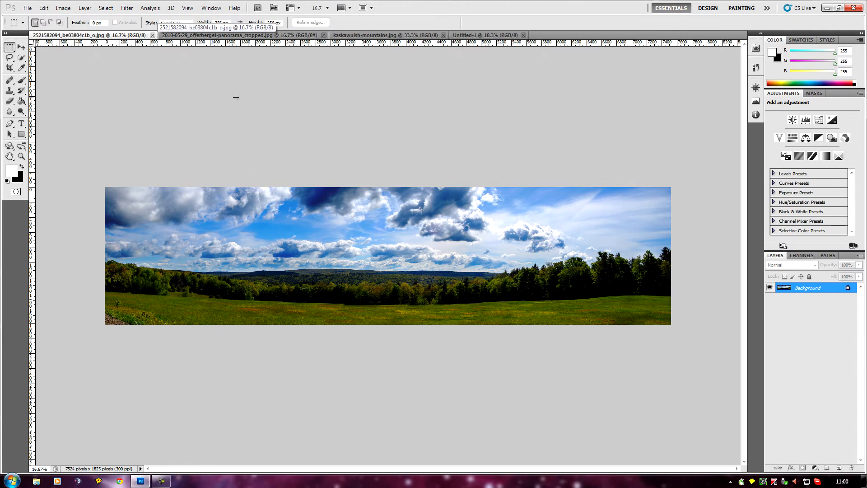
click(475, 35)
click(393, 35)
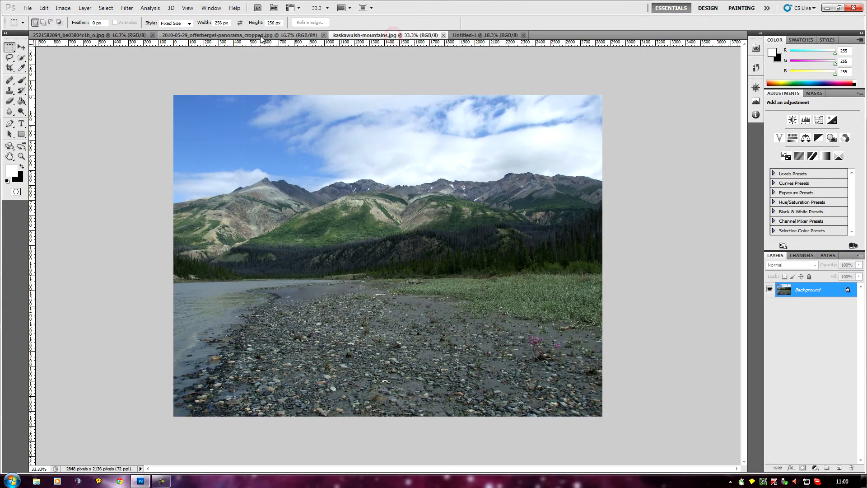
click(258, 35)
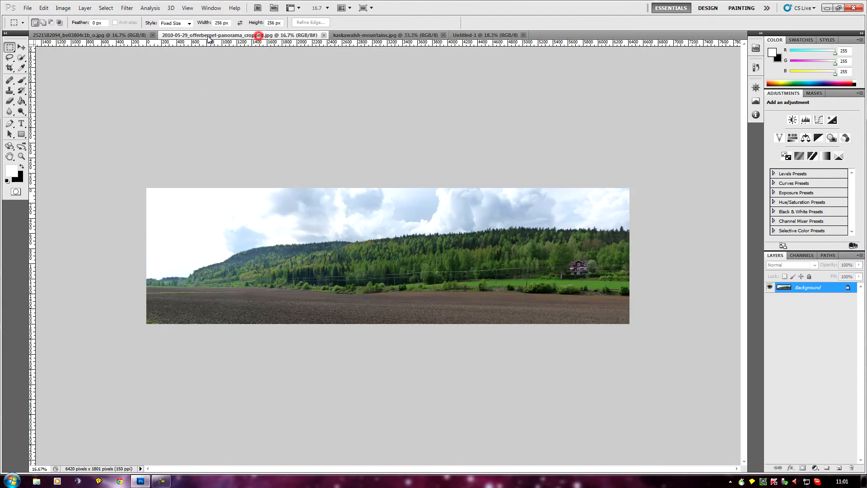
click(133, 33)
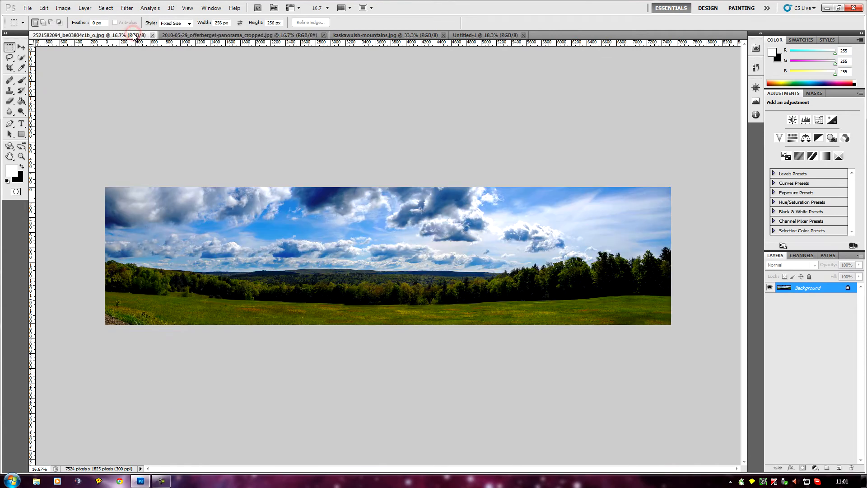
Try to select the trees and meadow with the Magic Wand at a tolerance of 66.
click(22, 58)
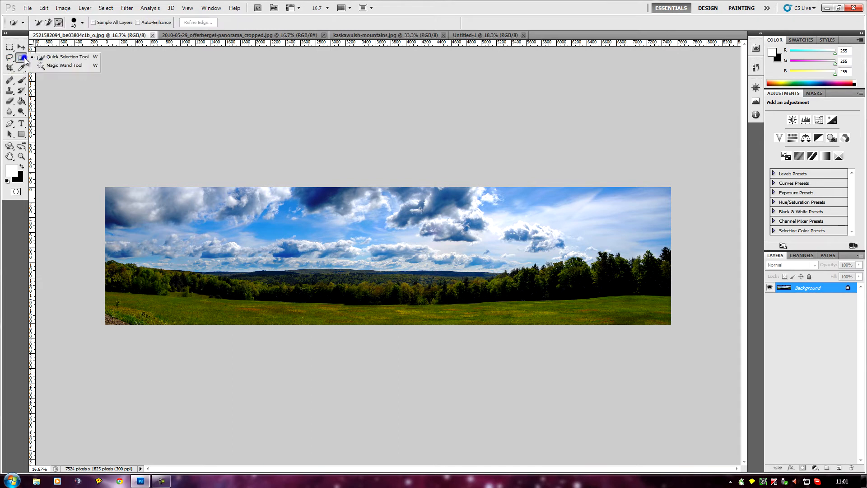
click(65, 67)
click(340, 278)
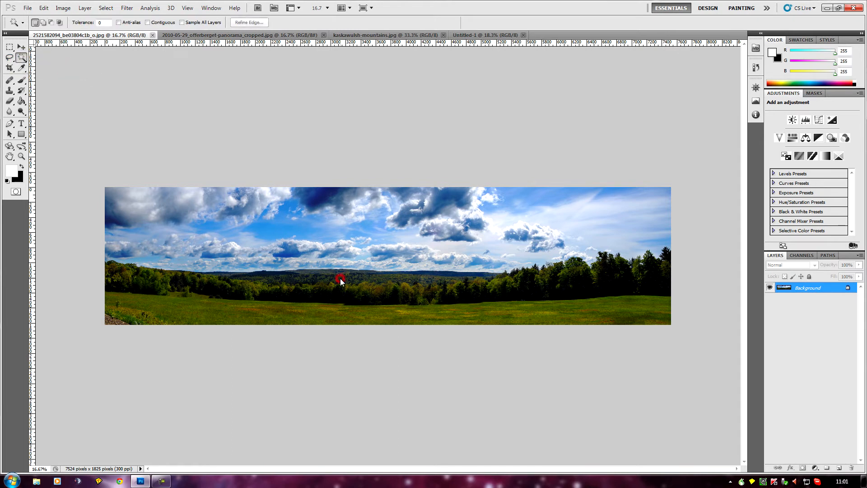
double_click(107, 22)
text(30)
click(352, 284)
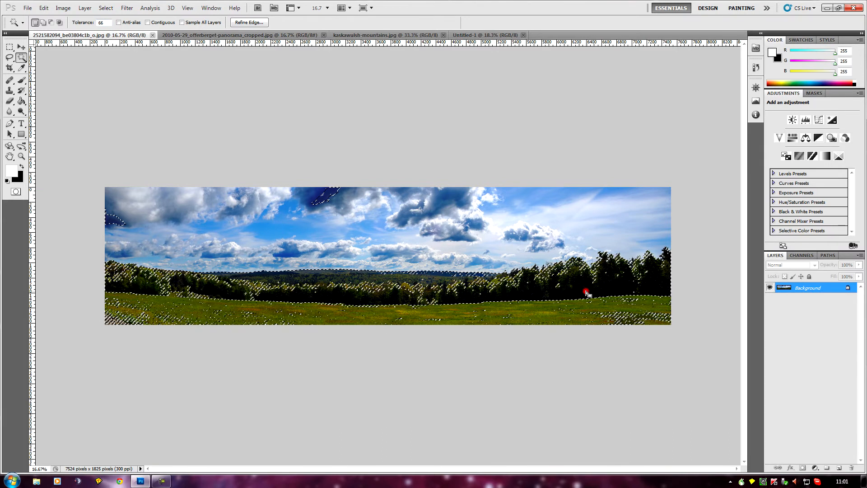
key(ctrl+d)
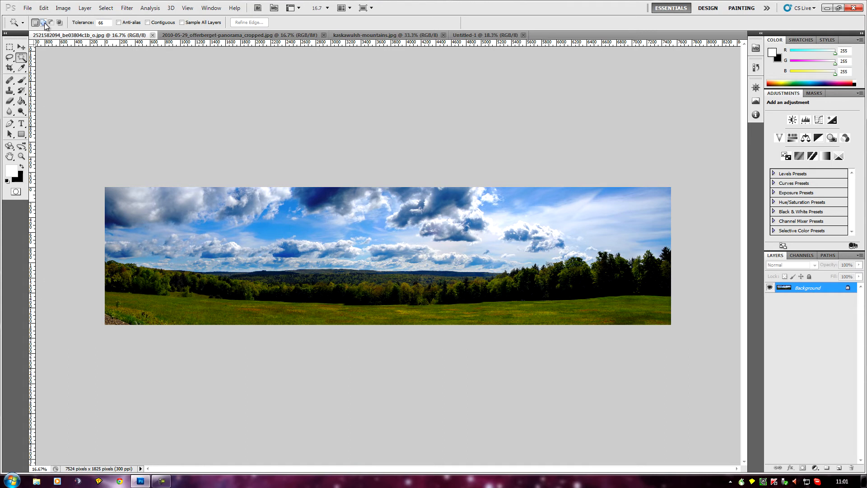
click(288, 289)
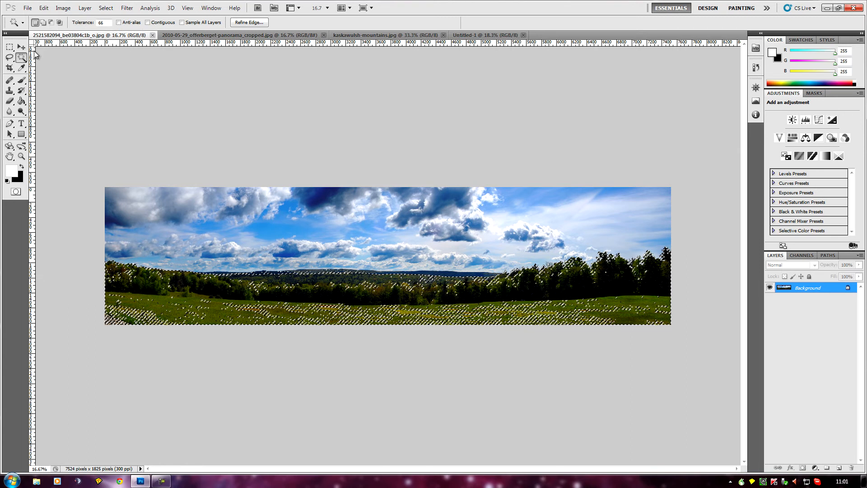
Replace the current selection with the whole area of trees and meadow below the sky, using the Quick Selection tool.
click(21, 58)
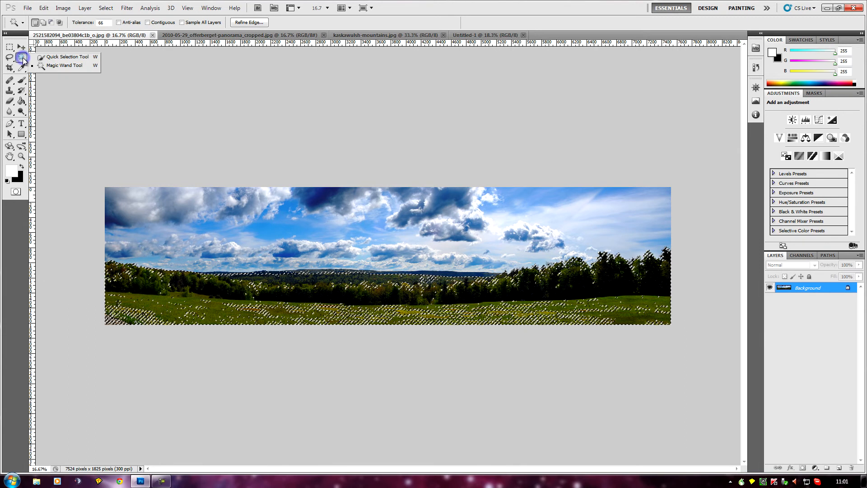
click(66, 56)
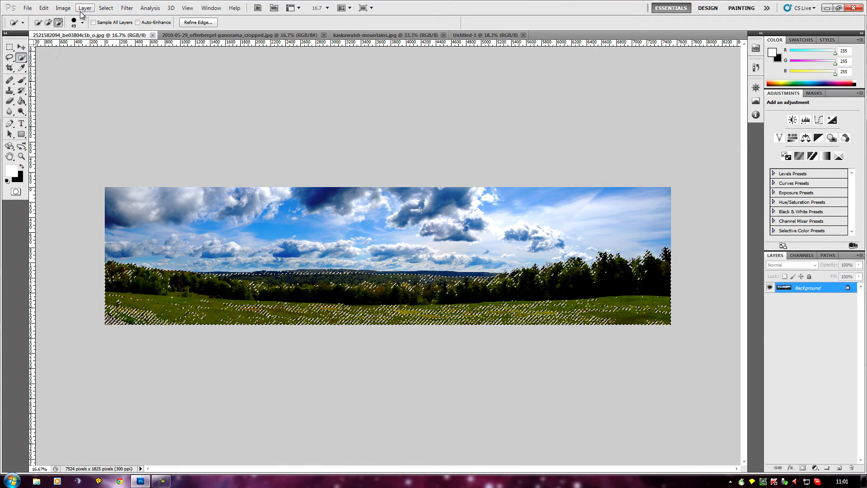
click(105, 8)
click(115, 25)
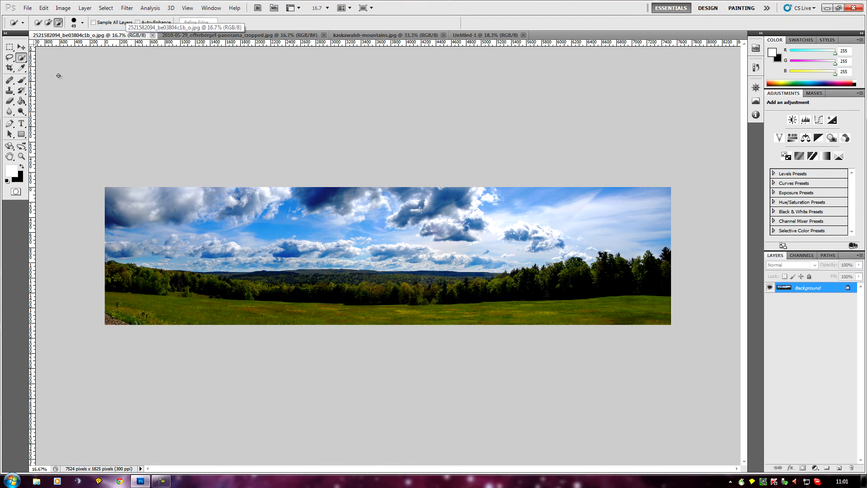
click(39, 22)
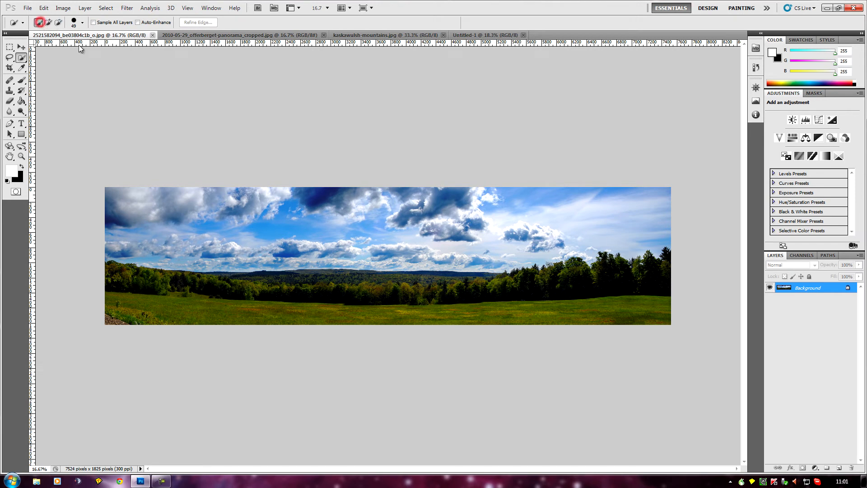
mouse_move(113, 281)
mouse_down()
mouse_move(196, 292)
mouse_move(609, 285)
mouse_move(638, 293)
mouse_move(645, 313)
mouse_move(498, 315)
mouse_up()
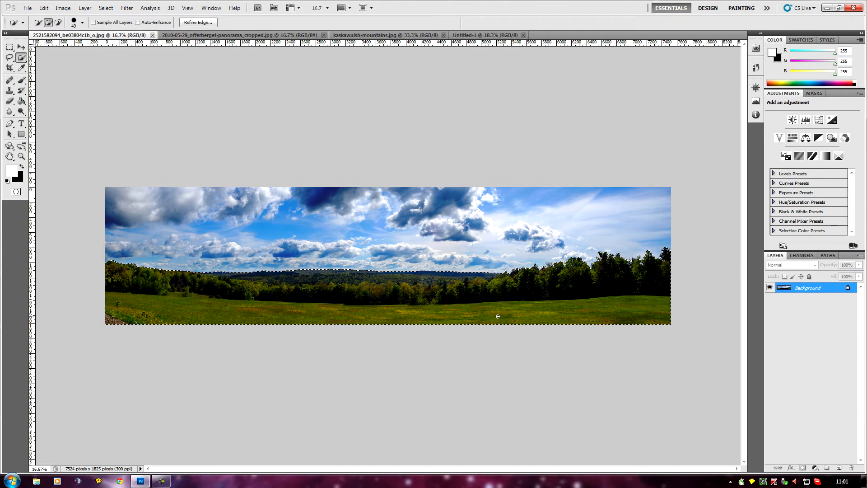
Copy the selected trees and meadow and paste them into the blank Untitled-1 document.
click(44, 8)
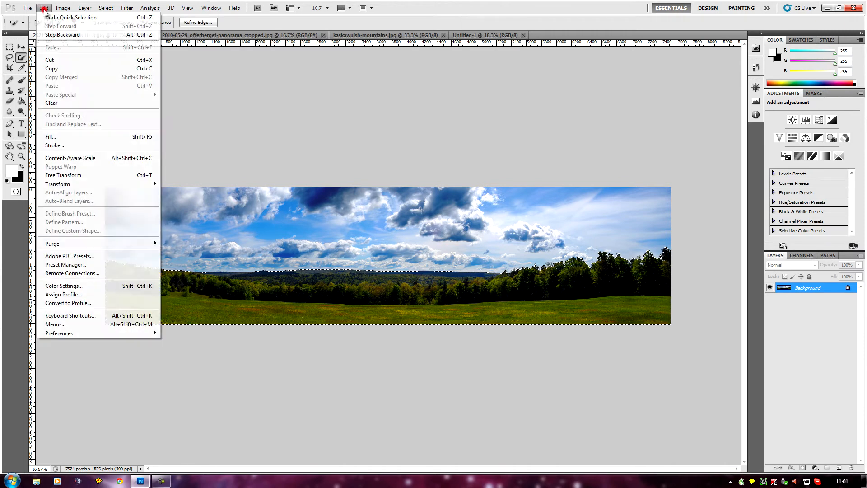
click(55, 68)
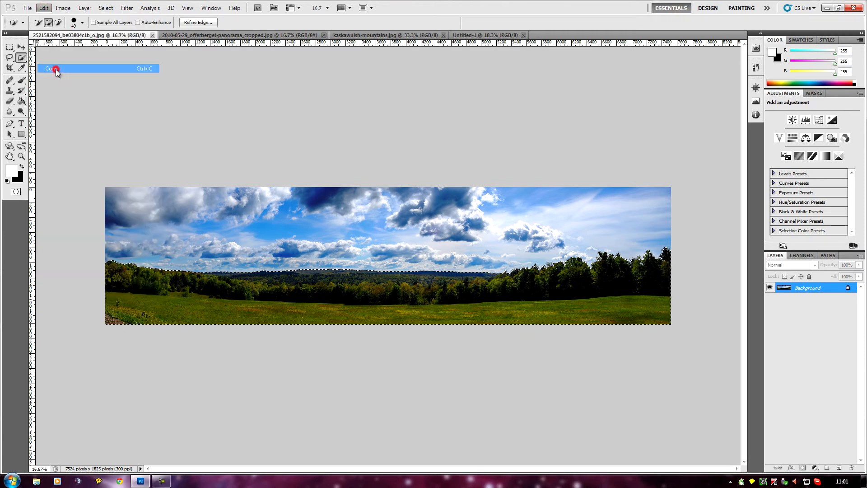
click(479, 36)
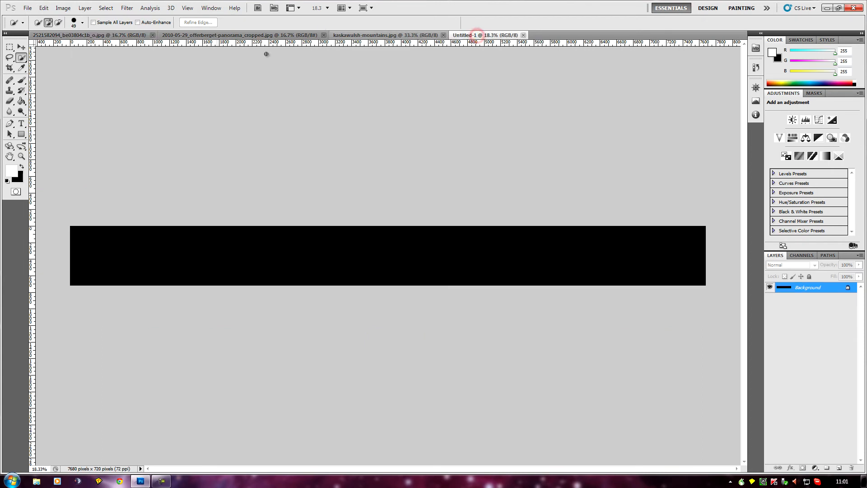
click(44, 8)
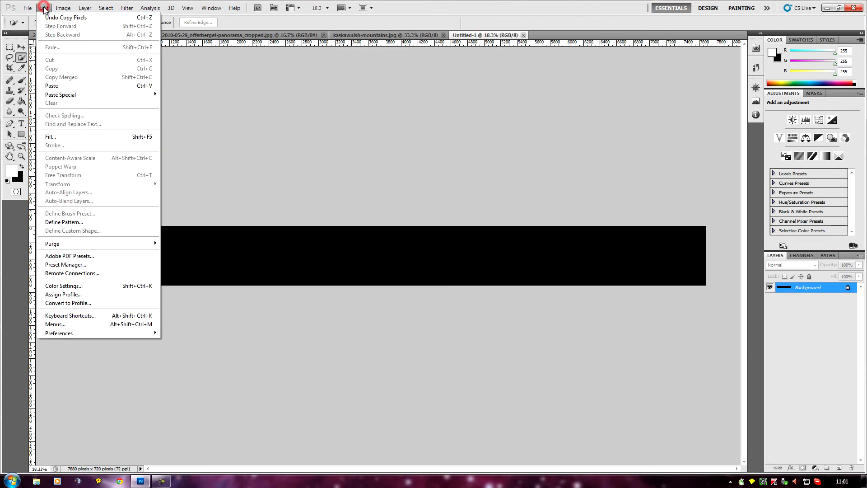
click(61, 86)
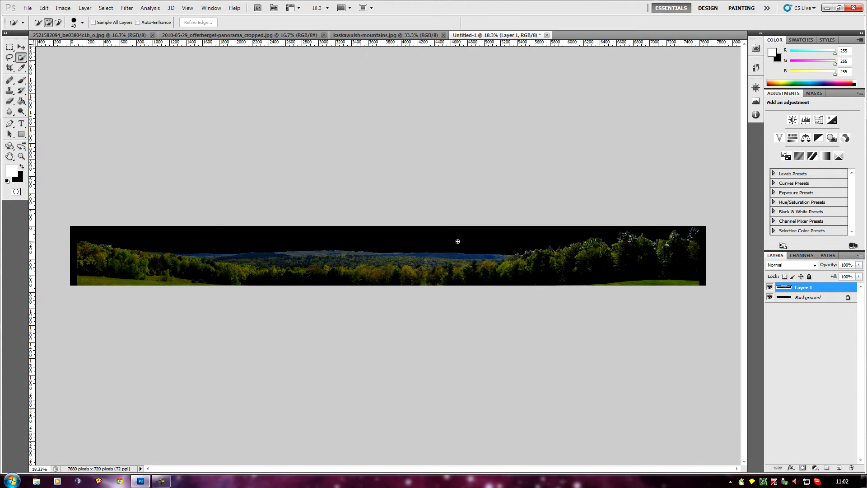
Move the pasted landscape layer upward so that more of the meadow fits inside the panorama canvas.
click(22, 47)
mouse_move(412, 271)
mouse_down()
mouse_move(429, 238)
mouse_move(357, 243)
mouse_move(436, 264)
mouse_move(401, 234)
mouse_move(407, 253)
mouse_move(422, 248)
mouse_move(413, 274)
mouse_move(402, 259)
mouse_move(452, 259)
mouse_move(418, 260)
mouse_up()
drag(410, 263, 414, 266)
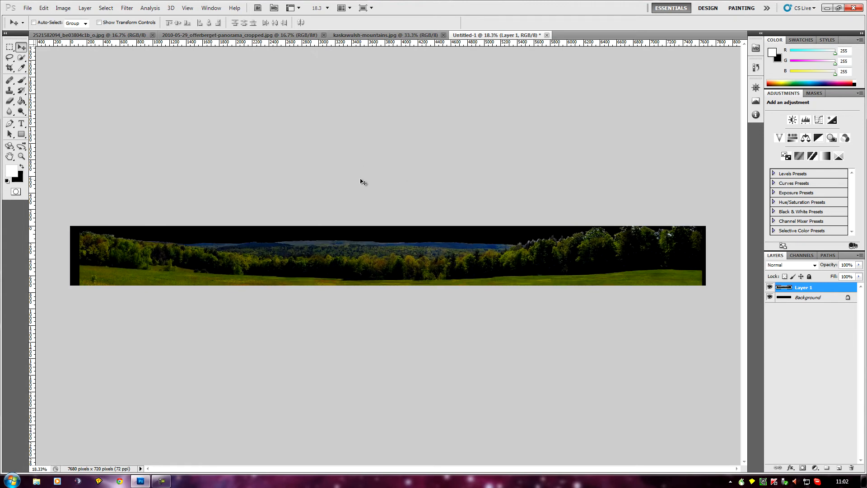
In 2010-05-29_offerberget-panorama_cropped.jpg, select the forested hill and the ground below the sky with the Quick Selection tool.
click(286, 36)
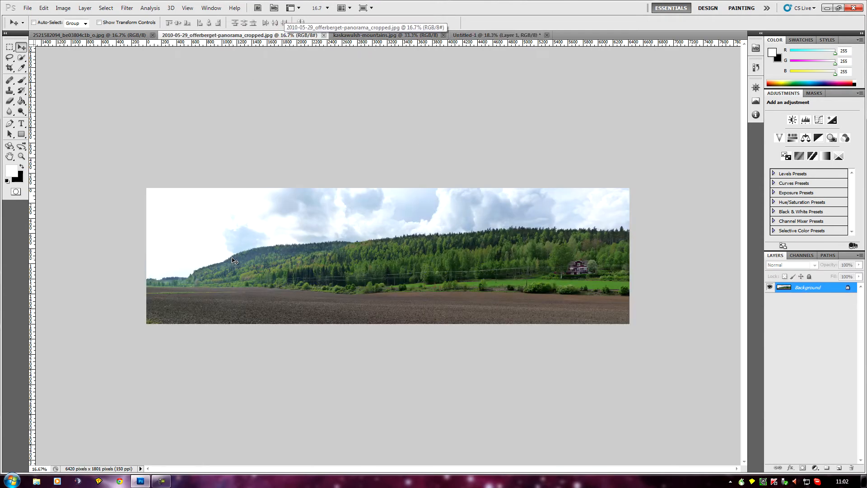
click(21, 57)
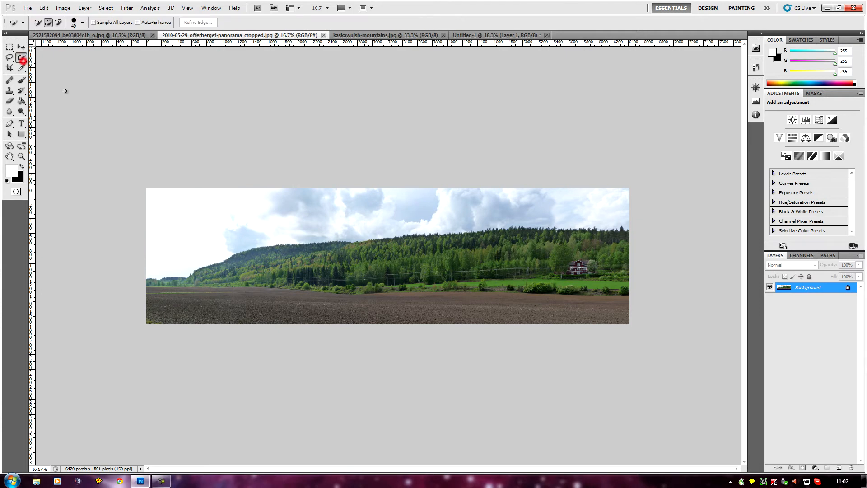
mouse_move(237, 258)
mouse_down()
mouse_move(212, 273)
mouse_move(282, 261)
mouse_move(507, 270)
mouse_move(623, 279)
mouse_move(618, 288)
mouse_up()
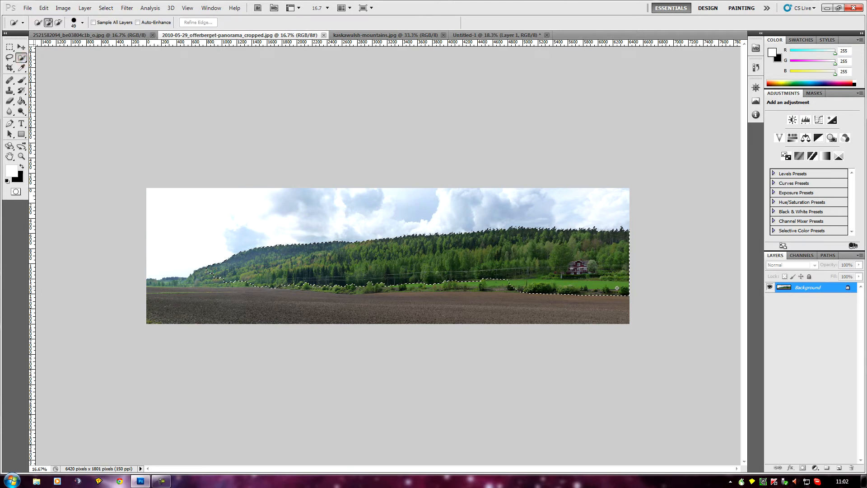
mouse_move(496, 280)
mouse_down()
mouse_move(413, 279)
mouse_move(435, 285)
mouse_up()
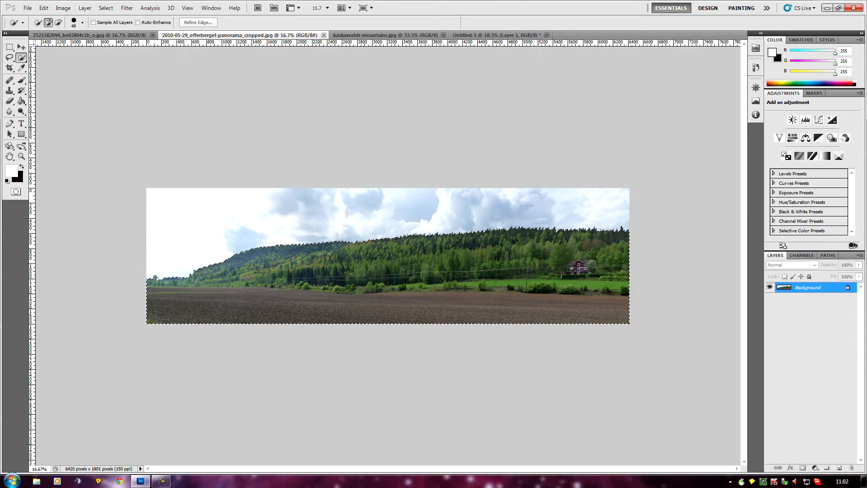
Subtract the ploughed field from the selection and add the missed green strip along the foot of the hill.
click(59, 22)
mouse_move(134, 299)
mouse_down()
mouse_move(204, 320)
mouse_move(600, 320)
mouse_up()
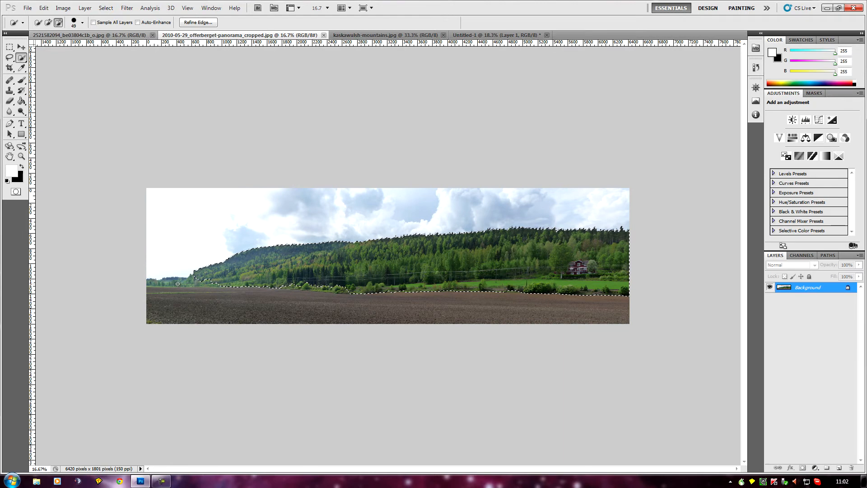
click(48, 22)
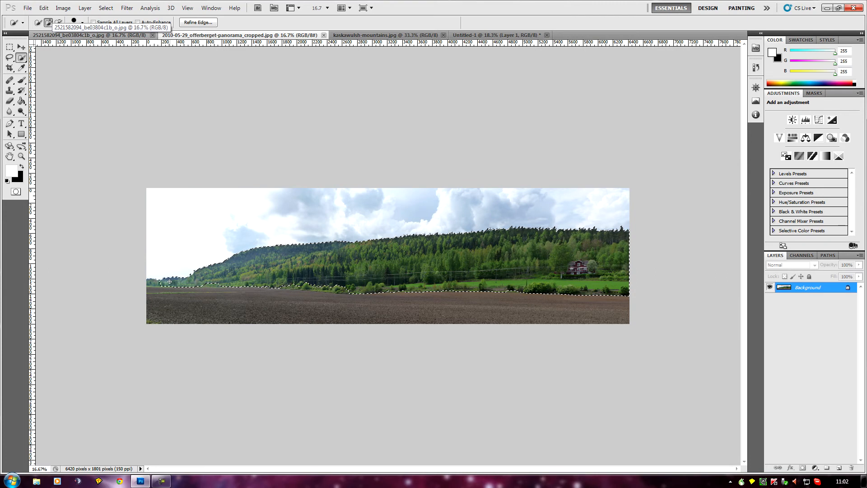
drag(177, 284, 351, 286)
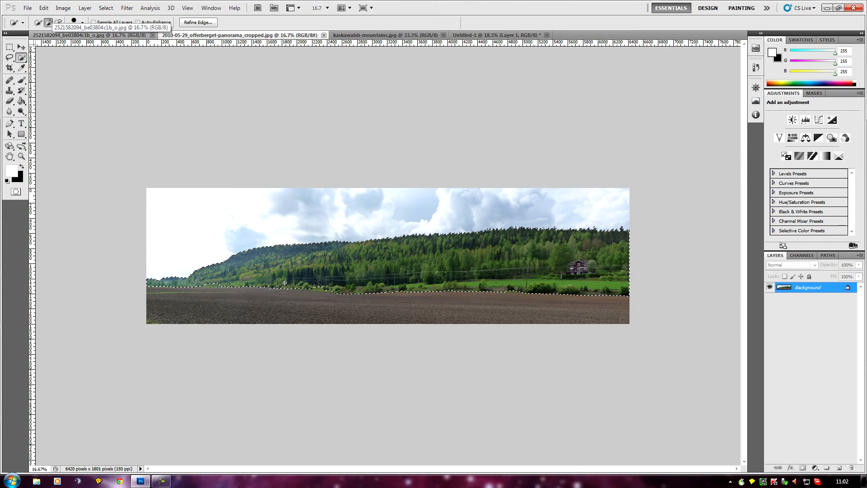
Complete the selection along the foot of the forested hill, then copy it and paste it into Untitled-1.
drag(281, 281, 332, 286)
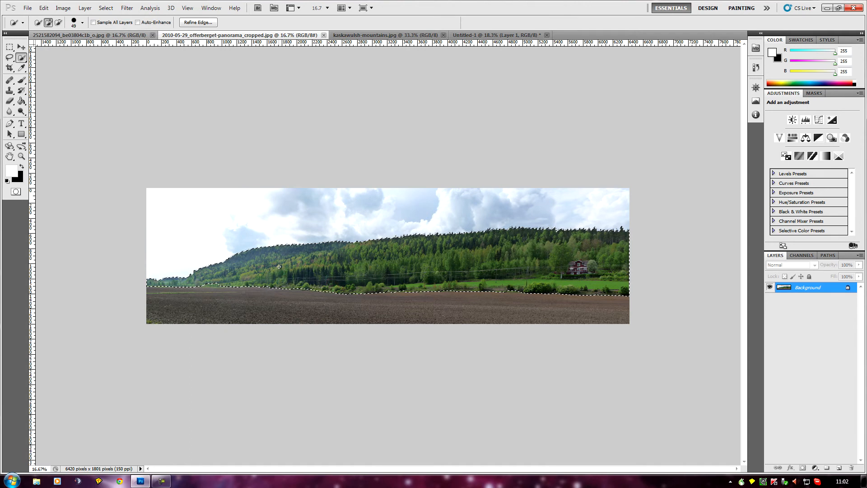
click(516, 288)
click(43, 7)
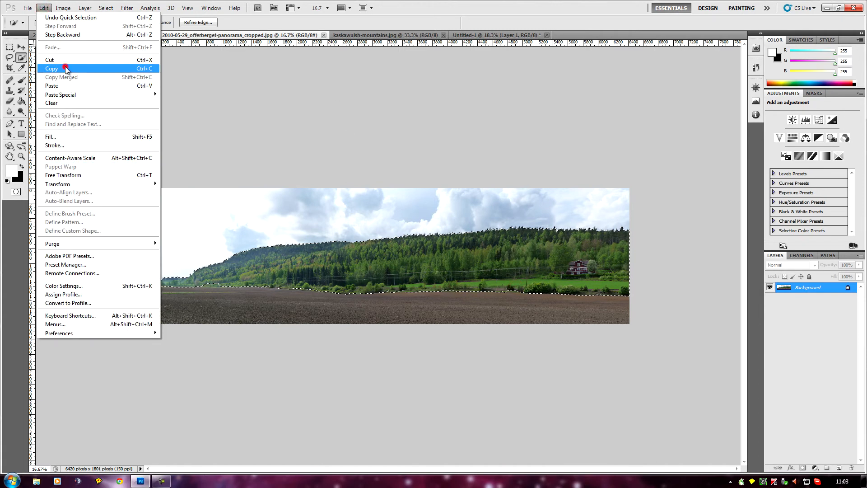
click(66, 68)
click(512, 35)
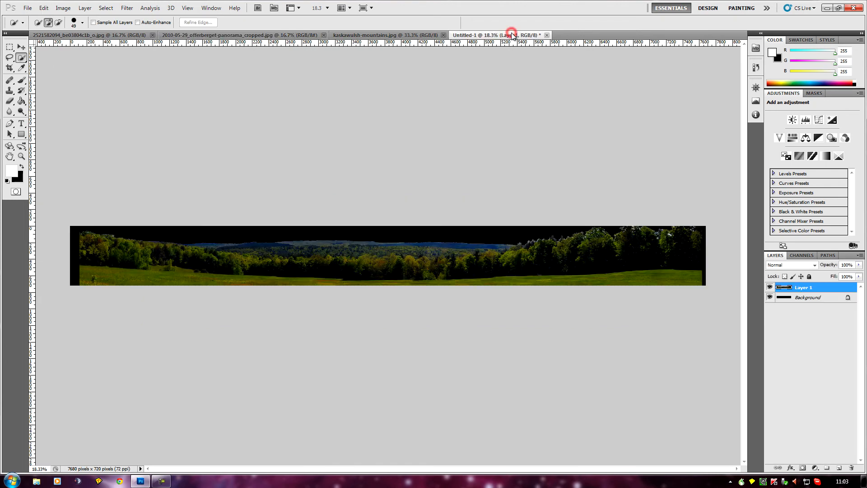
click(44, 8)
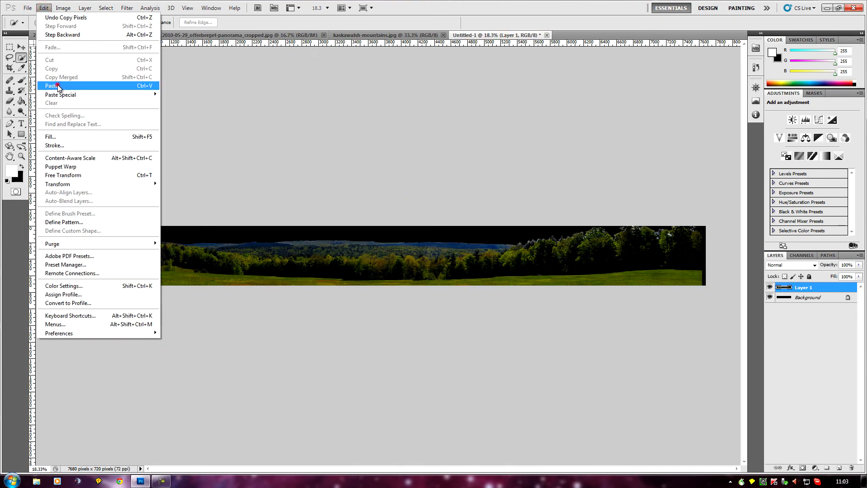
click(58, 84)
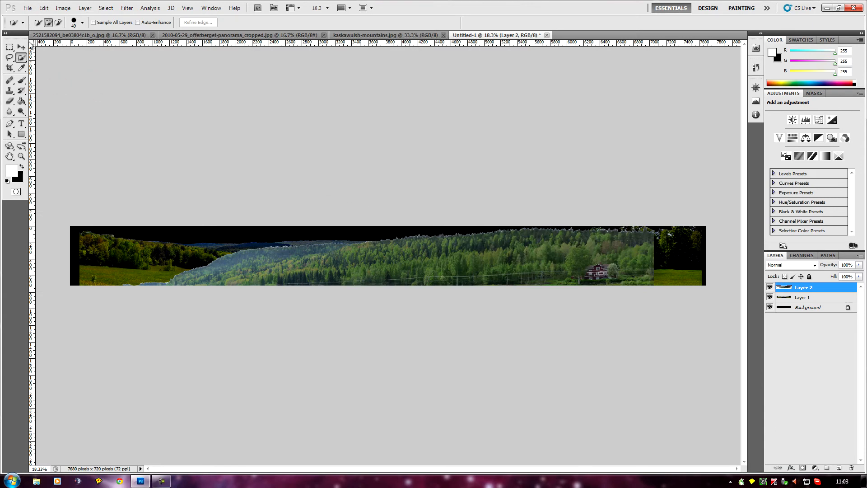
Move the pasted hill layer so that it reaches the right end of the canvas, with its ridge inside the upper edge.
click(21, 47)
mouse_move(291, 251)
mouse_down()
mouse_move(405, 283)
mouse_move(610, 276)
mouse_move(275, 267)
mouse_move(380, 271)
mouse_move(377, 263)
mouse_move(289, 278)
mouse_move(329, 283)
mouse_move(325, 274)
mouse_move(382, 280)
mouse_move(323, 249)
mouse_move(388, 267)
mouse_move(292, 258)
mouse_move(390, 262)
mouse_move(355, 279)
mouse_move(306, 246)
mouse_up()
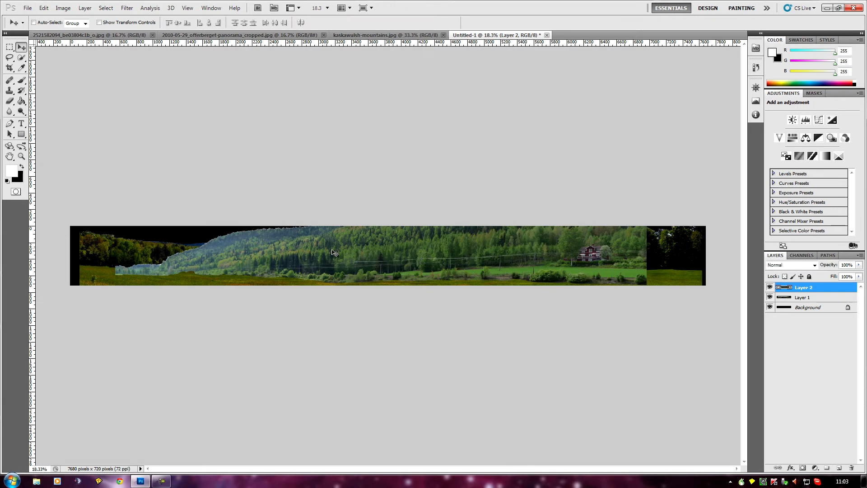
drag(413, 251, 468, 257)
scroll(442, 254, up, 4)
scroll(442, 254, down, 5)
drag(417, 253, 439, 270)
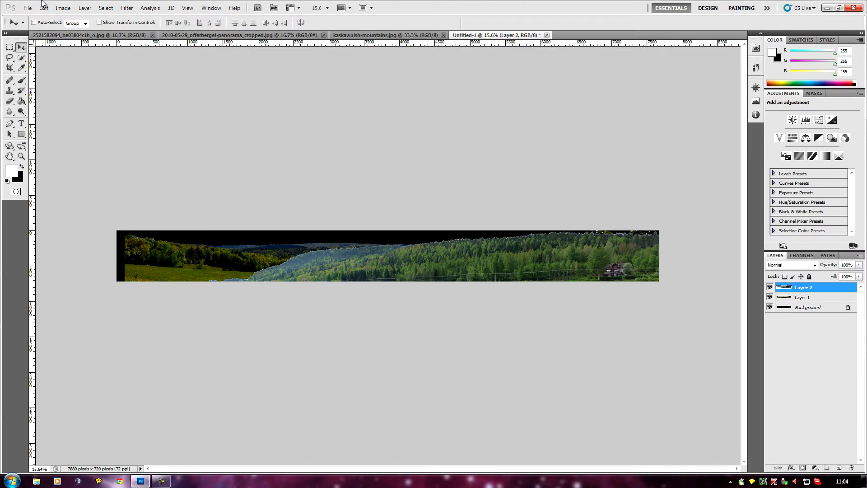
Raise the contrast of Layer 2 to 76 with Brightness/Contrast.
click(63, 8)
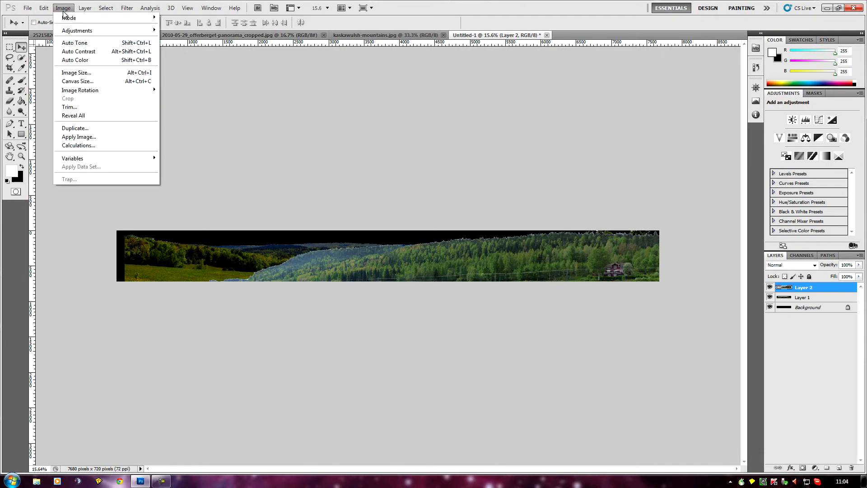
mouse_move(80, 36)
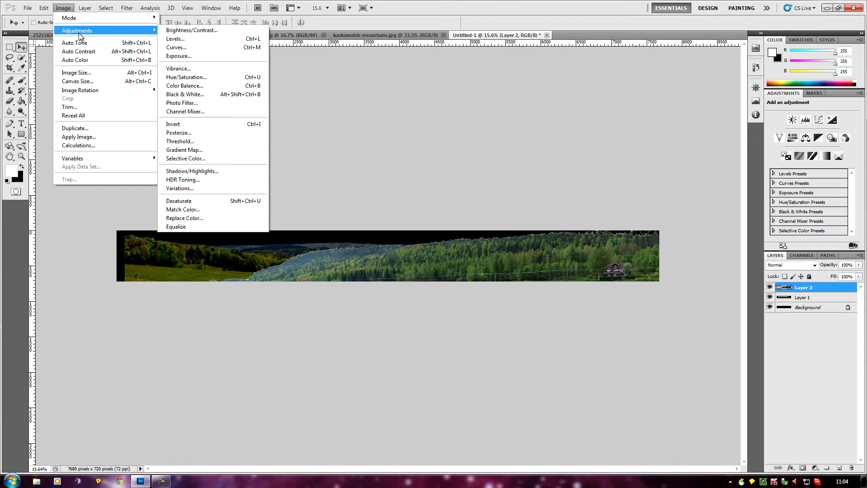
click(196, 31)
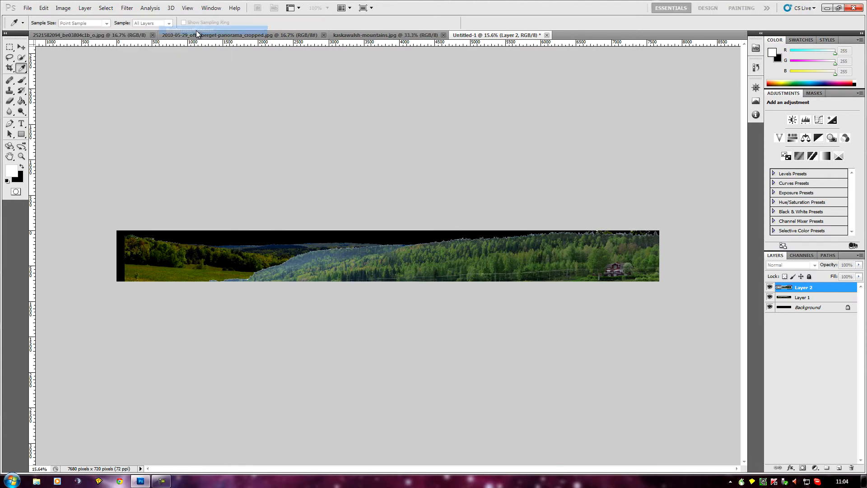
drag(134, 132, 137, 133)
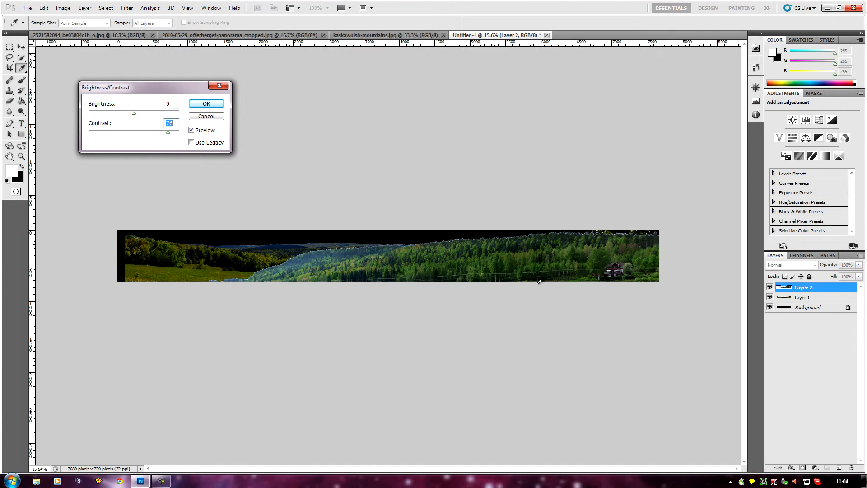
click(206, 103)
key(v)
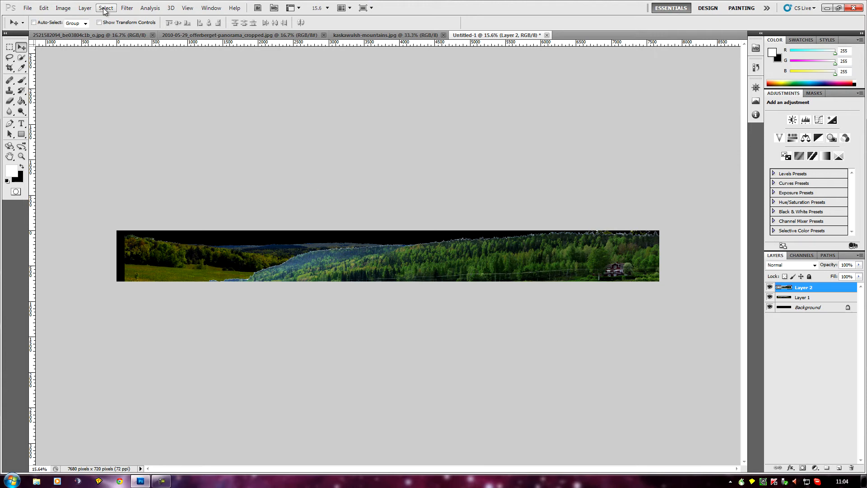
Shift the hue of Layer 2 to -29 with Hue/Saturation to bring its greens closer to the meadow layer.
click(66, 9)
mouse_move(72, 30)
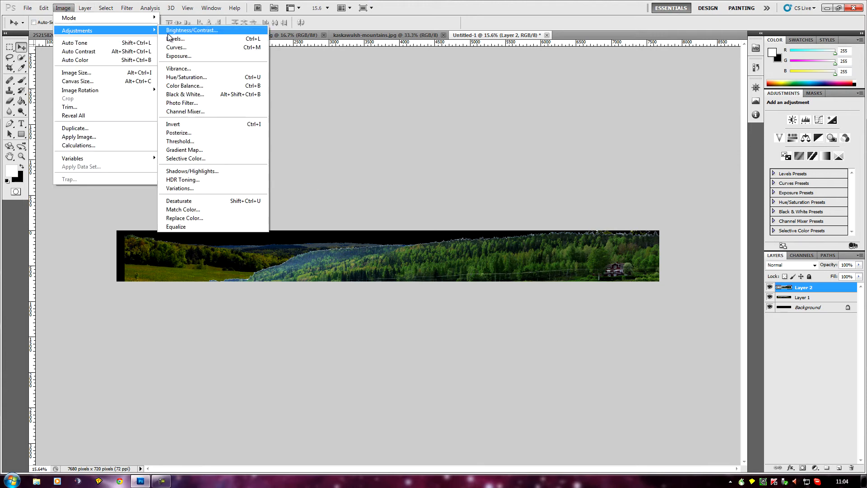
click(186, 77)
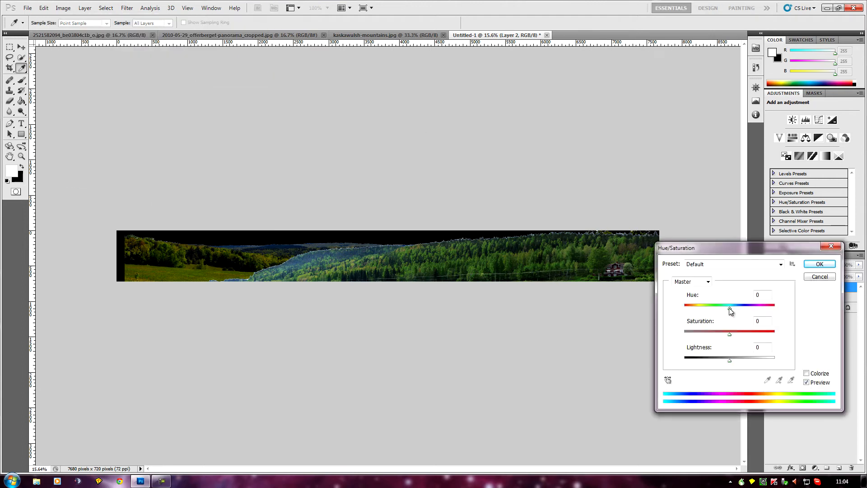
drag(729, 307, 717, 307)
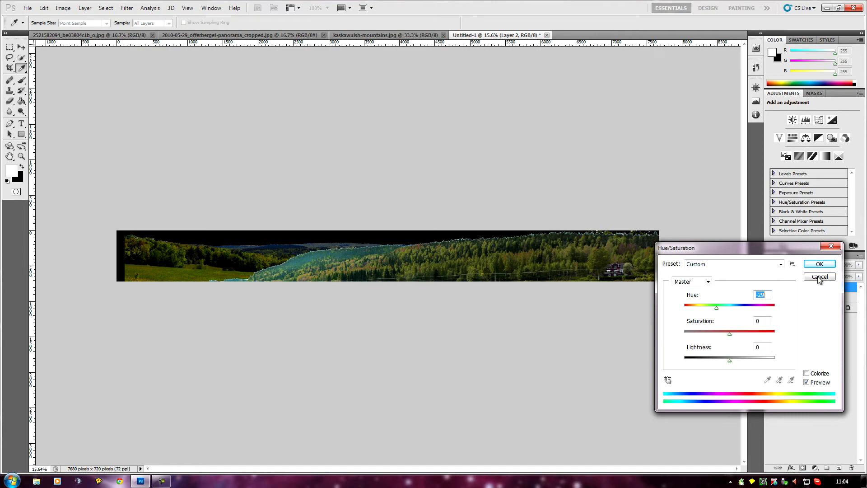
click(819, 264)
Apply a second Brightness/Contrast adjustment to Layer 2 with brightness 3 and contrast 49.
scroll(533, 354, up, 1)
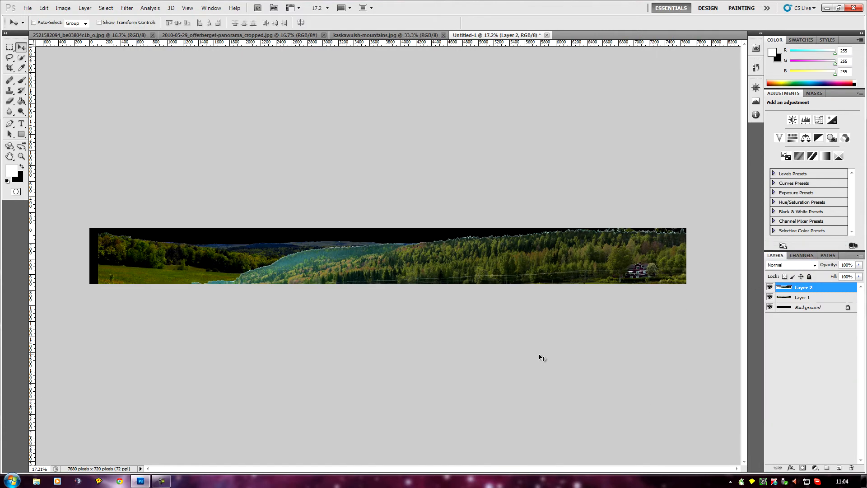
click(67, 8)
mouse_move(137, 28)
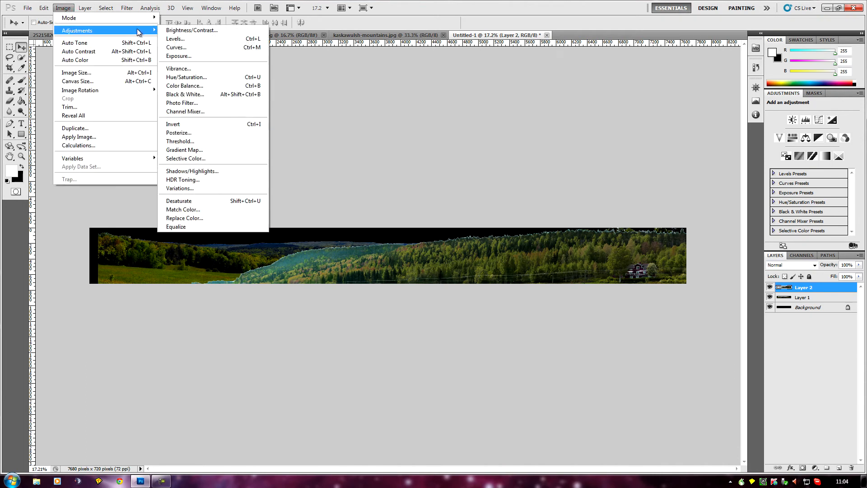
click(183, 30)
drag(133, 132, 164, 136)
mouse_move(134, 113)
mouse_down()
mouse_move(143, 115)
mouse_move(134, 115)
mouse_up()
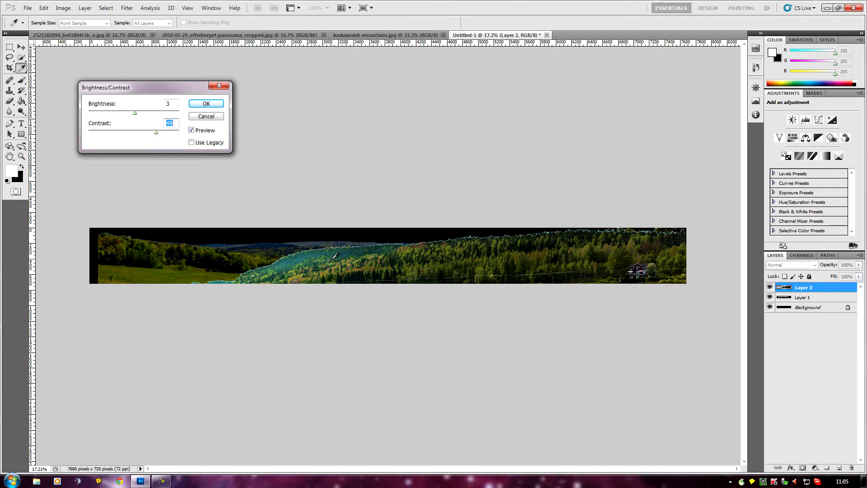
click(204, 103)
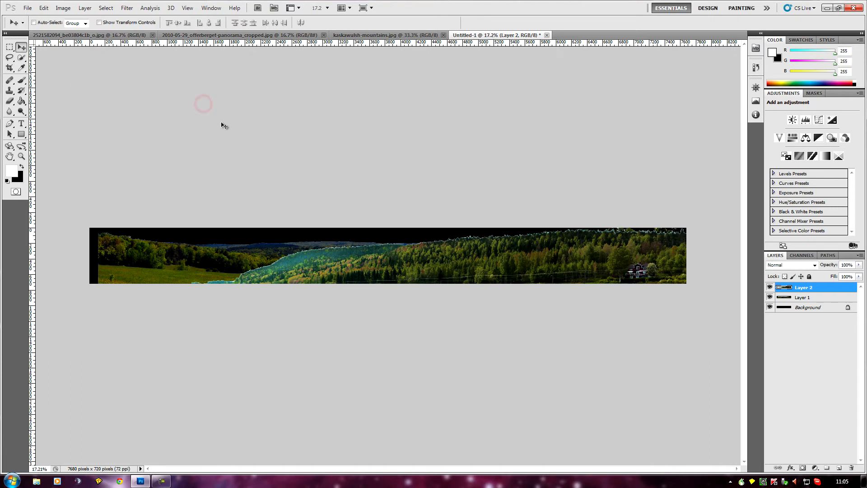
Move Layer 1 with the meadow slightly upward, leaving a narrow black strip at the canvas's left edge.
scroll(215, 115, down, 2)
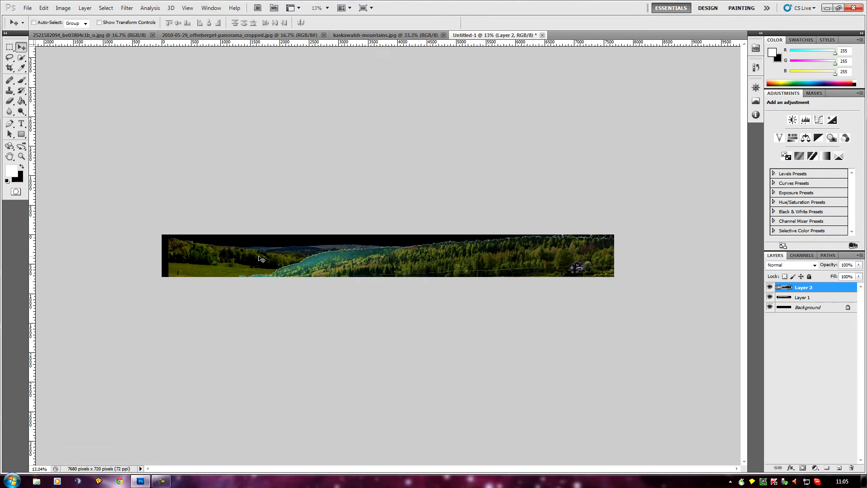
click(795, 298)
mouse_move(322, 269)
mouse_down()
mouse_move(298, 256)
mouse_move(312, 264)
mouse_up()
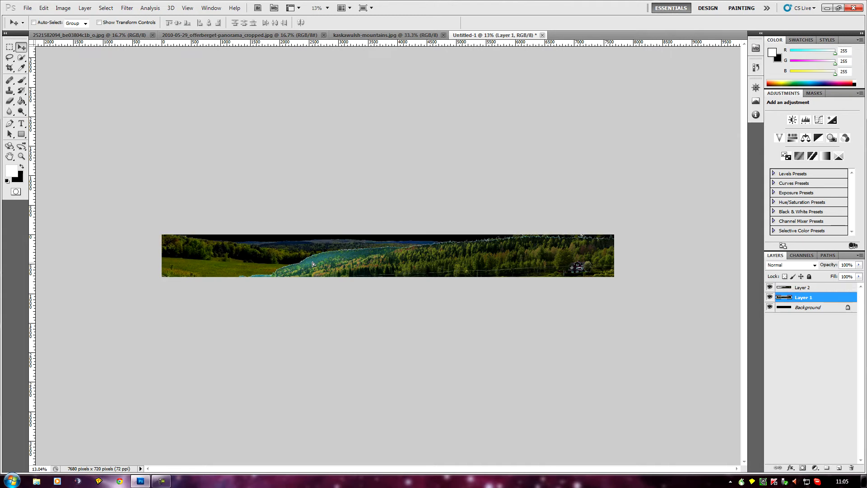
mouse_move(402, 270)
mouse_down()
mouse_move(443, 287)
mouse_move(392, 271)
mouse_move(411, 271)
mouse_up()
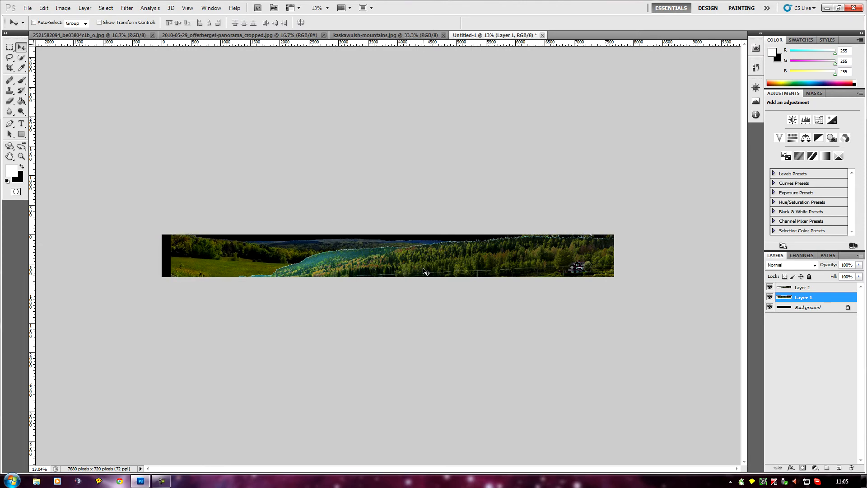
Select Layer 2 and move the forested hill upward until the green strip at its foot lies inside the canvas.
right_click(501, 267)
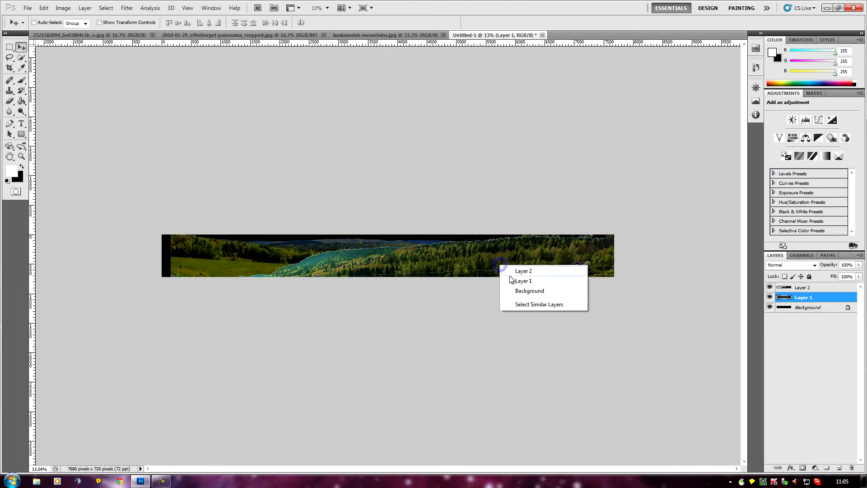
click(523, 270)
drag(524, 271, 448, 245)
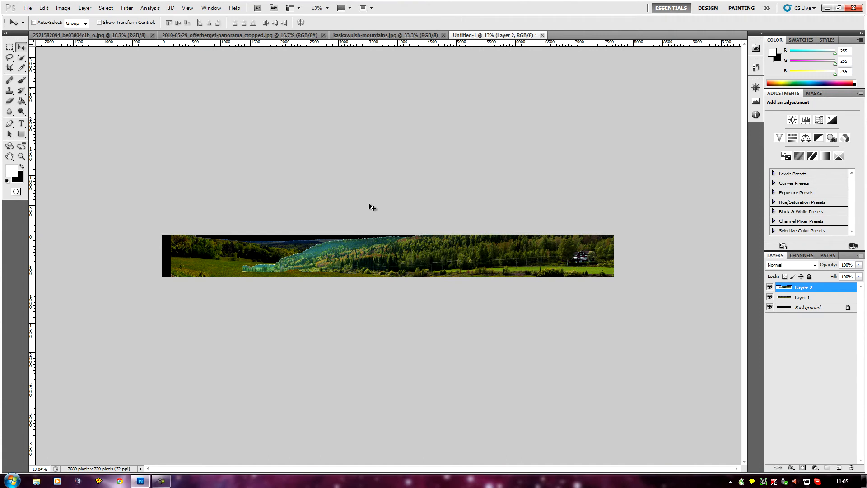
Scale Layer 2 down proportionally to roughly 70% from its upper-left corner and nudge the hill up and to the left.
click(44, 8)
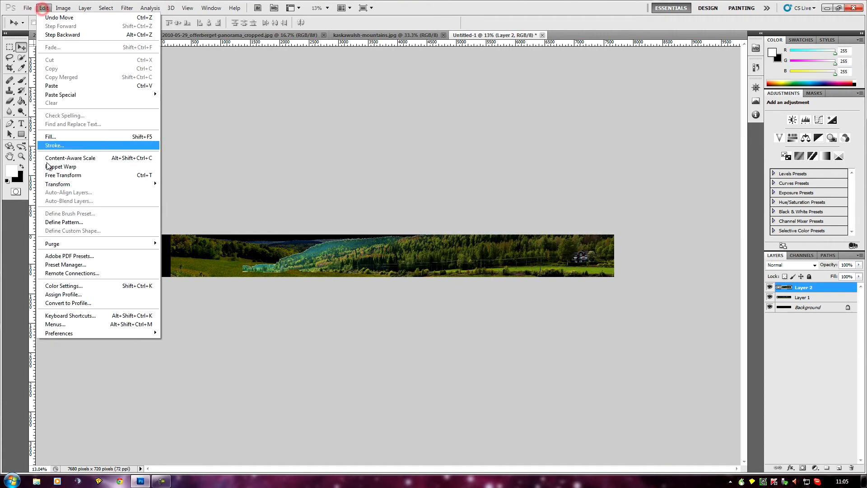
mouse_move(67, 185)
click(176, 197)
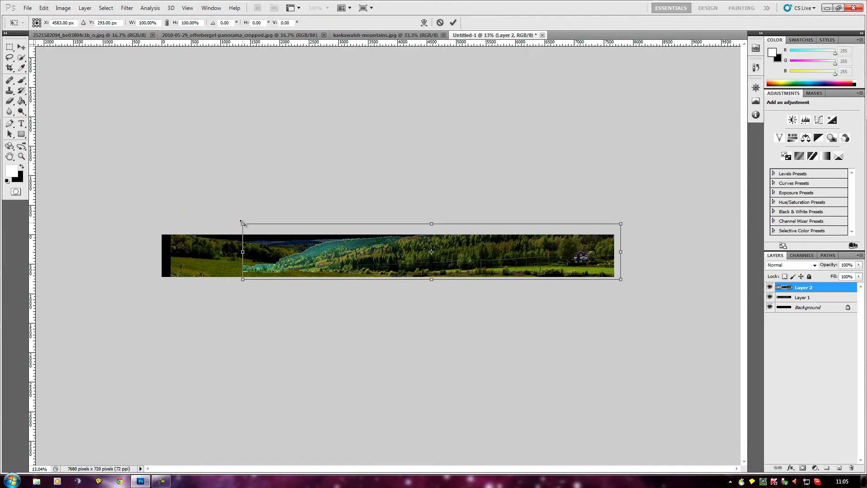
drag(242, 223, 351, 249)
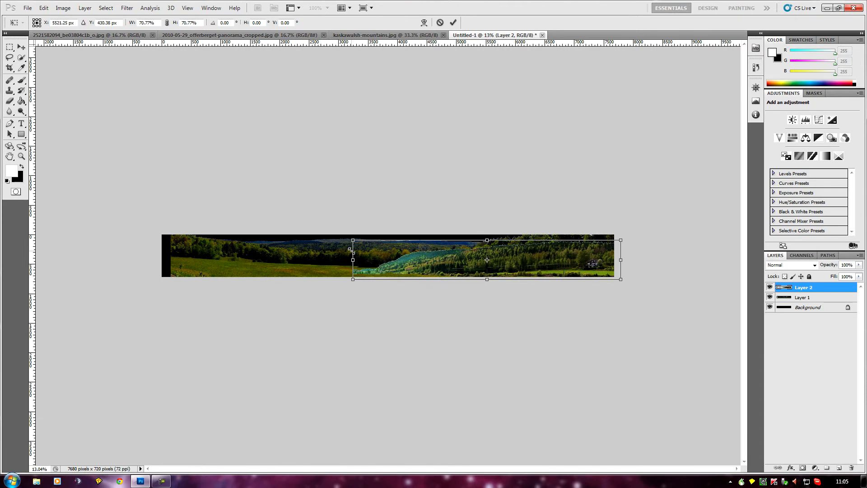
double_click(432, 264)
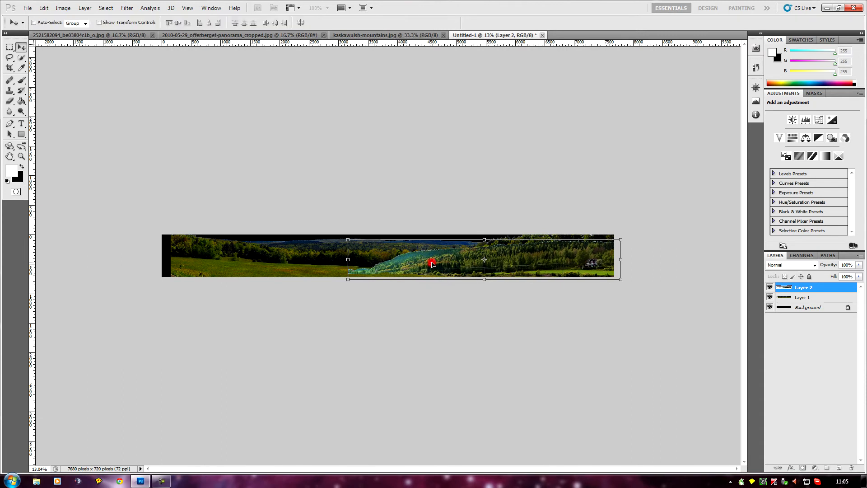
mouse_move(469, 267)
mouse_down()
mouse_move(399, 264)
mouse_move(462, 262)
mouse_up()
Soften the left foot of the hill on Layer 2 into the meadow with a 53 px Eraser at 69% hardness and 44% opacity.
scroll(462, 265, up, 8)
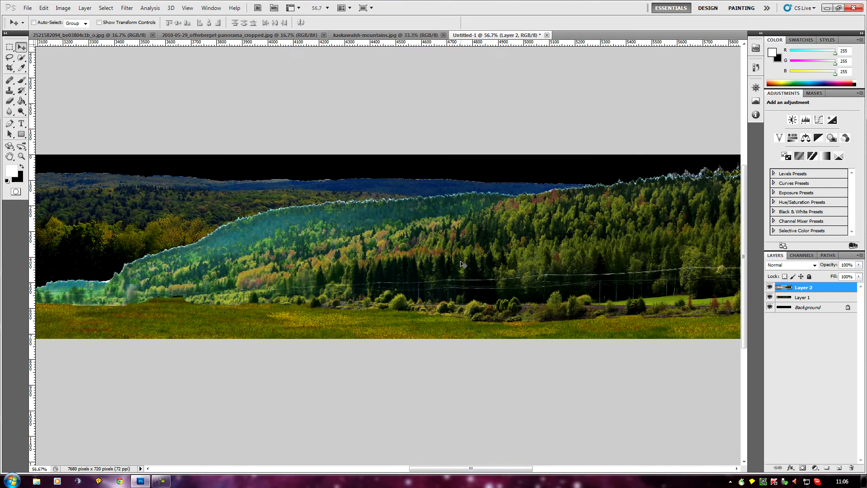
click(10, 102)
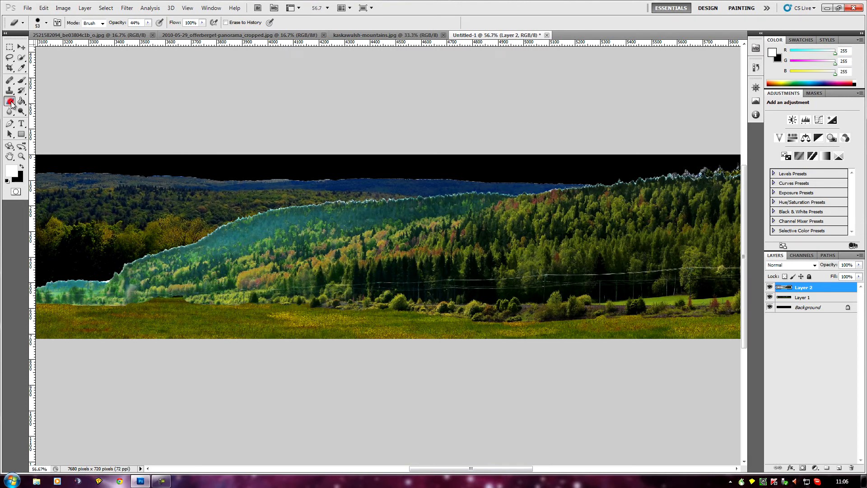
click(47, 24)
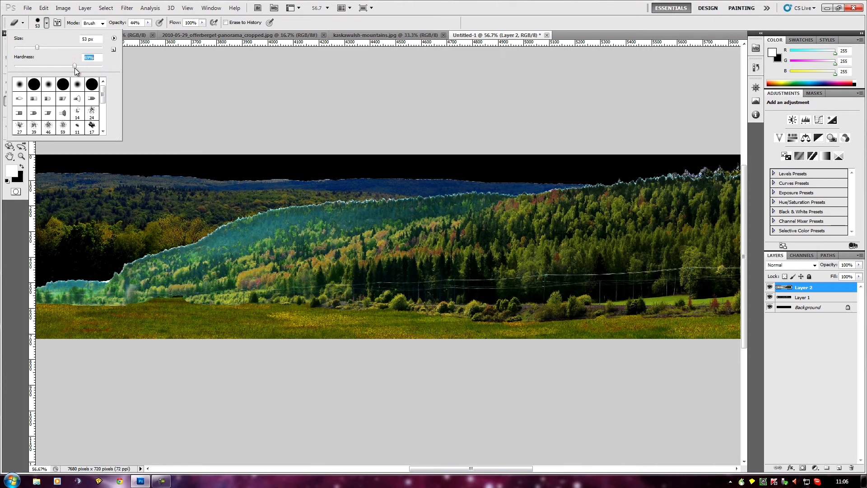
key(Return)
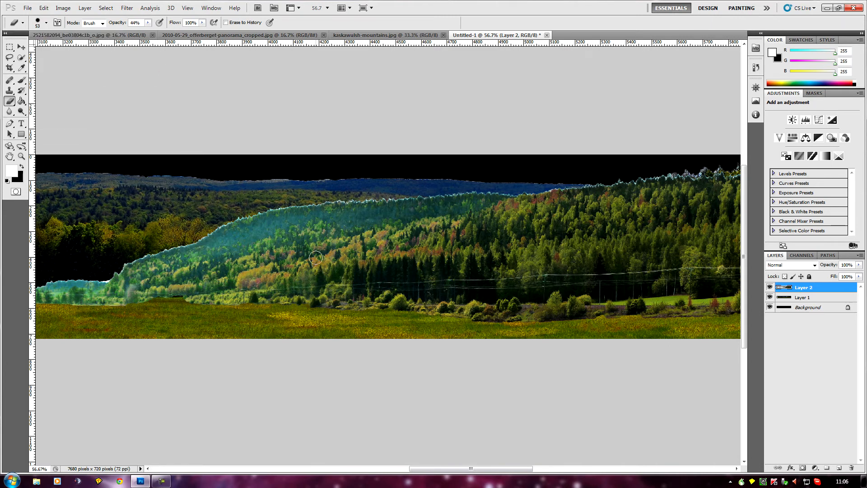
mouse_move(162, 310)
mouse_down()
mouse_move(25, 302)
mouse_move(82, 305)
mouse_move(33, 299)
mouse_move(43, 282)
mouse_move(71, 276)
mouse_move(41, 300)
mouse_move(65, 280)
mouse_move(99, 279)
mouse_move(94, 290)
mouse_move(54, 285)
mouse_move(85, 304)
mouse_up()
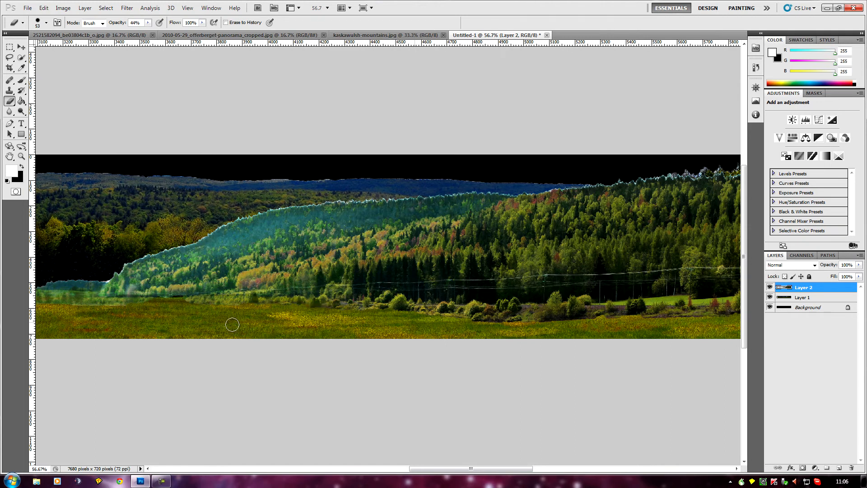
Erase the hazy left foot of the hill on Layer 2 with the 53 px Eraser at 100% opacity.
scroll(200, 327, down, 3)
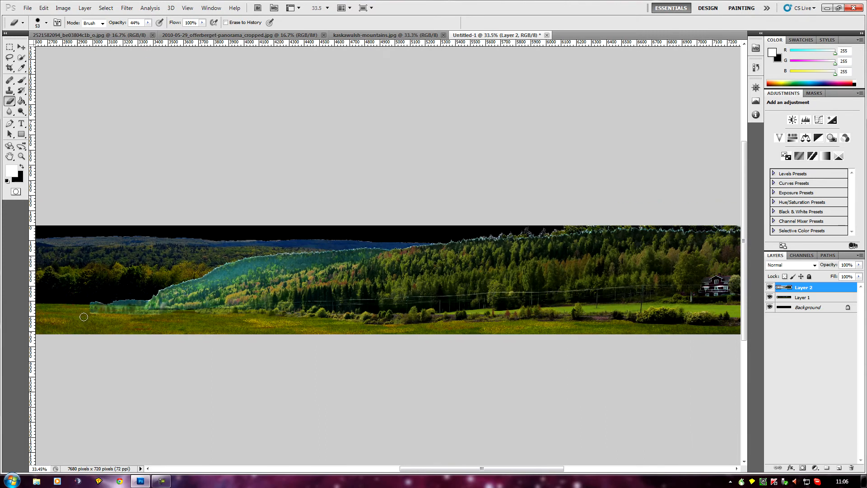
click(132, 23)
mouse_move(76, 312)
mouse_down()
mouse_move(107, 320)
mouse_move(73, 312)
mouse_move(98, 303)
mouse_up()
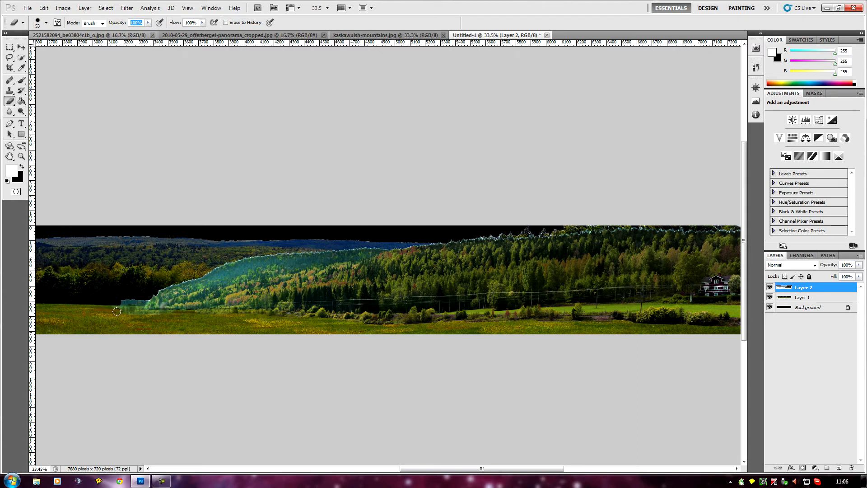
scroll(68, 44, up, 3)
click(46, 23)
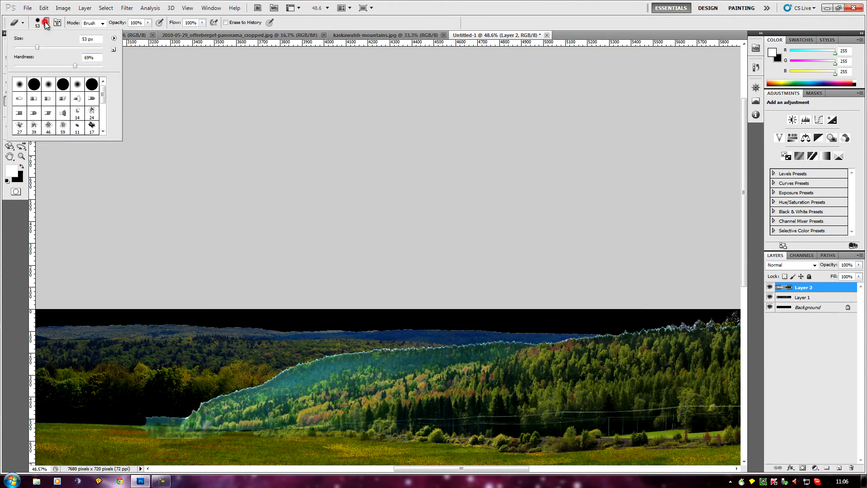
click(42, 66)
click(165, 418)
mouse_move(166, 419)
mouse_down()
mouse_move(131, 429)
mouse_move(173, 437)
mouse_move(159, 431)
mouse_move(221, 394)
mouse_move(165, 426)
mouse_move(201, 415)
mouse_move(167, 420)
mouse_move(194, 435)
mouse_move(249, 436)
mouse_move(198, 417)
mouse_move(211, 412)
mouse_move(207, 400)
mouse_move(258, 389)
mouse_move(213, 416)
mouse_up()
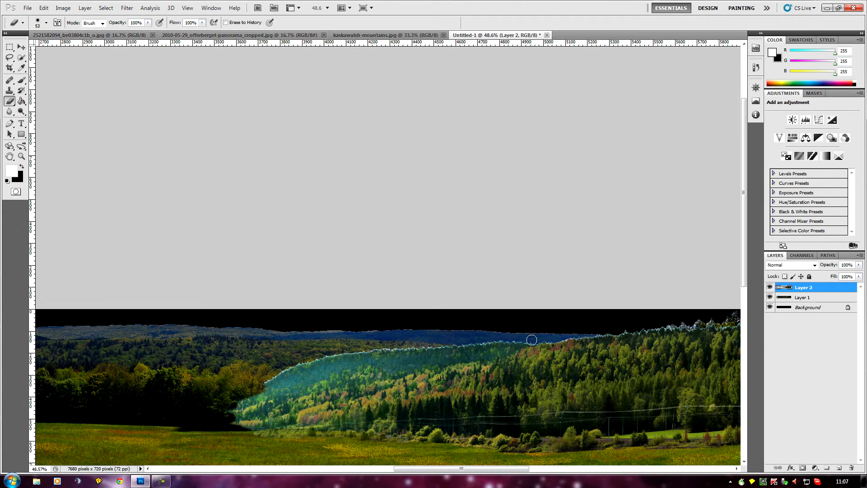
Erase the bluish upper edge of the hill's left slope on Layer 2 down to the meadow, revealing the trees behind.
mouse_move(519, 344)
mouse_down()
mouse_move(389, 371)
mouse_move(372, 365)
mouse_move(392, 373)
mouse_move(324, 382)
mouse_move(204, 431)
mouse_move(258, 391)
mouse_move(217, 415)
mouse_move(361, 364)
mouse_move(278, 379)
mouse_move(362, 357)
mouse_move(328, 348)
mouse_move(425, 349)
mouse_move(330, 359)
mouse_move(398, 354)
mouse_move(345, 368)
mouse_move(504, 341)
mouse_move(405, 364)
mouse_move(430, 366)
mouse_up()
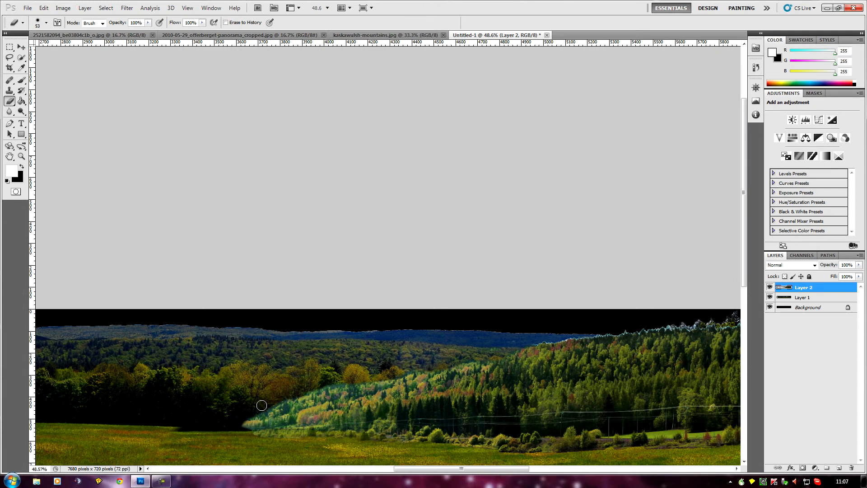
mouse_move(252, 412)
mouse_down()
mouse_move(242, 415)
mouse_move(257, 420)
mouse_move(249, 432)
mouse_move(323, 441)
mouse_up()
key(ctrl+0)
Outline the pale left slope of the hill on Layer 2 with a freehand Lasso selection at 0 px feather.
scroll(289, 330, up, 2)
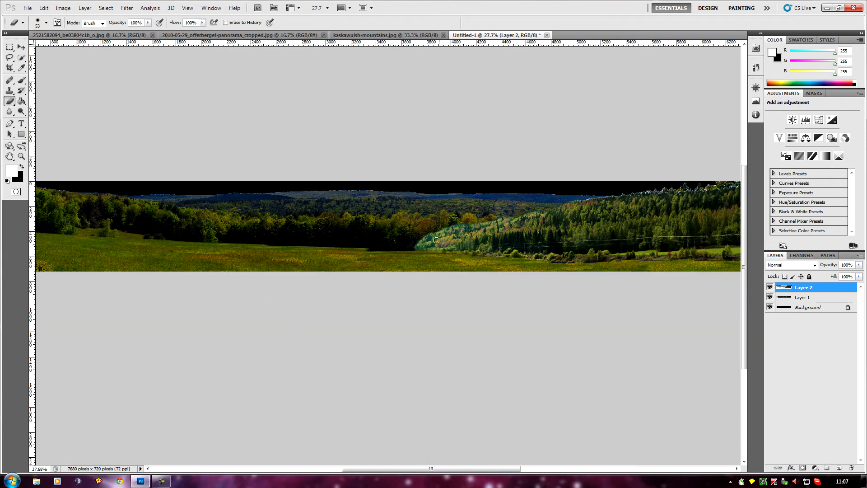
scroll(367, 248, down, 1)
scroll(380, 255, up, 3)
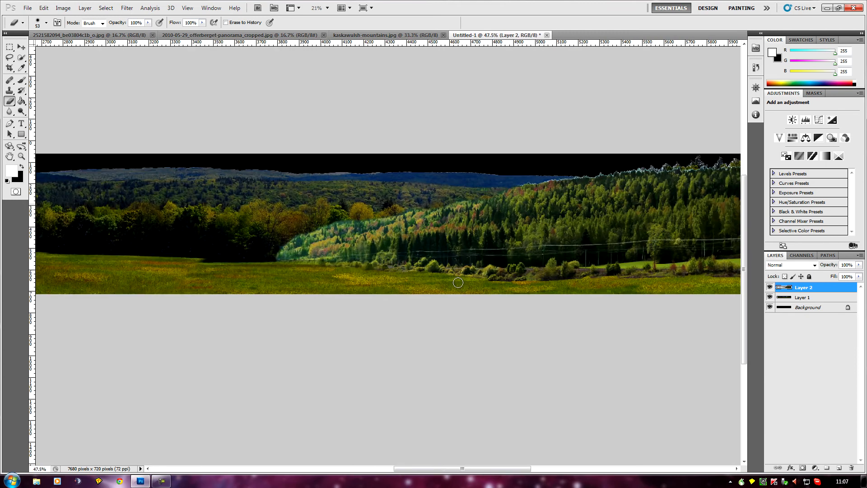
click(9, 57)
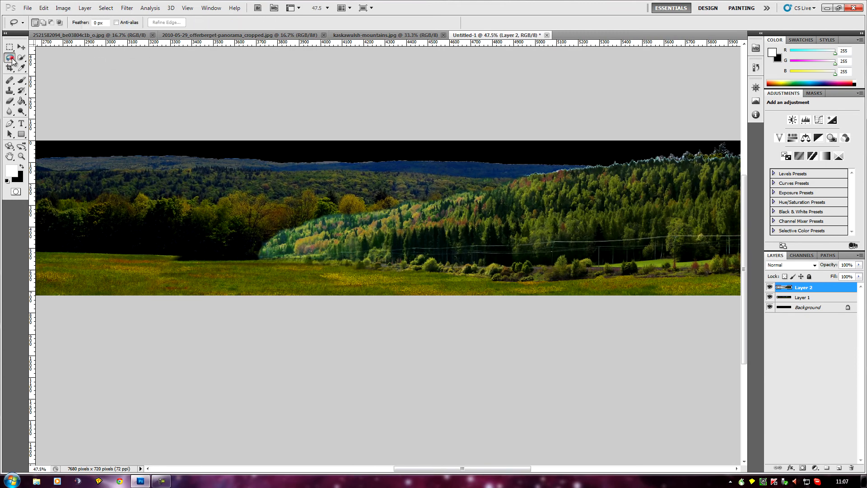
mouse_move(256, 254)
mouse_down()
mouse_move(268, 232)
mouse_move(335, 212)
mouse_up()
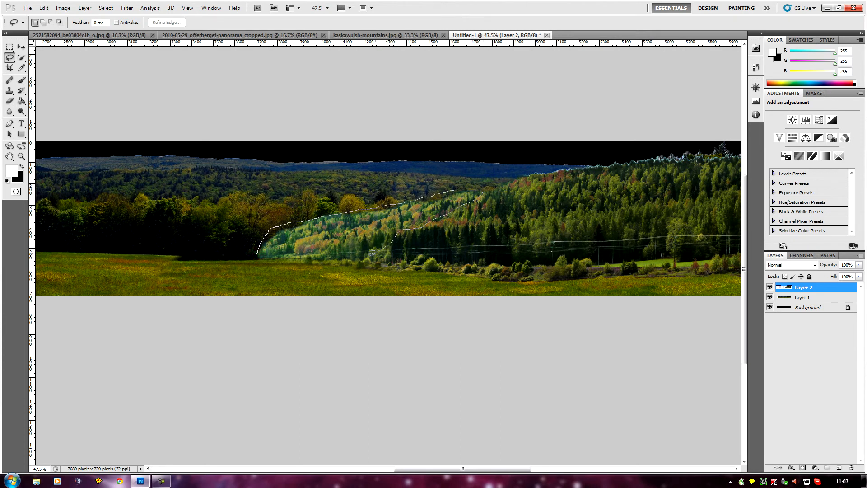
drag(246, 261, 244, 262)
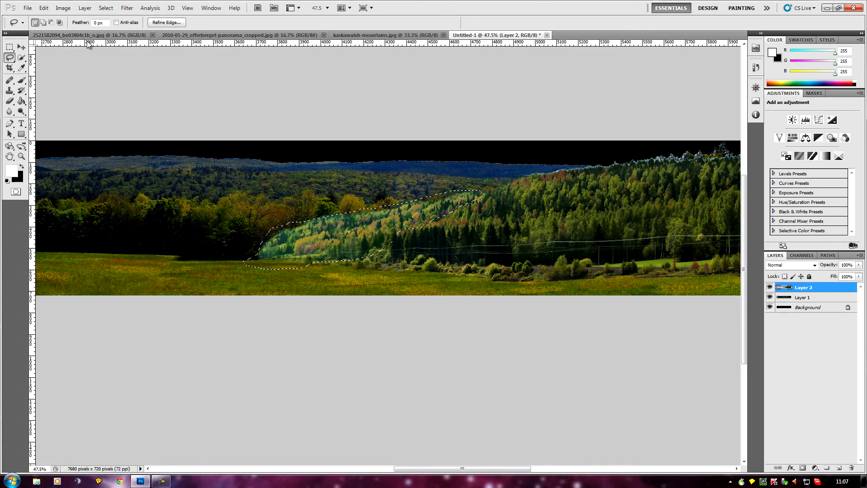
Darken the selected slope with a Hue/Saturation adjustment, setting Lightness to -18.
click(65, 7)
mouse_move(75, 30)
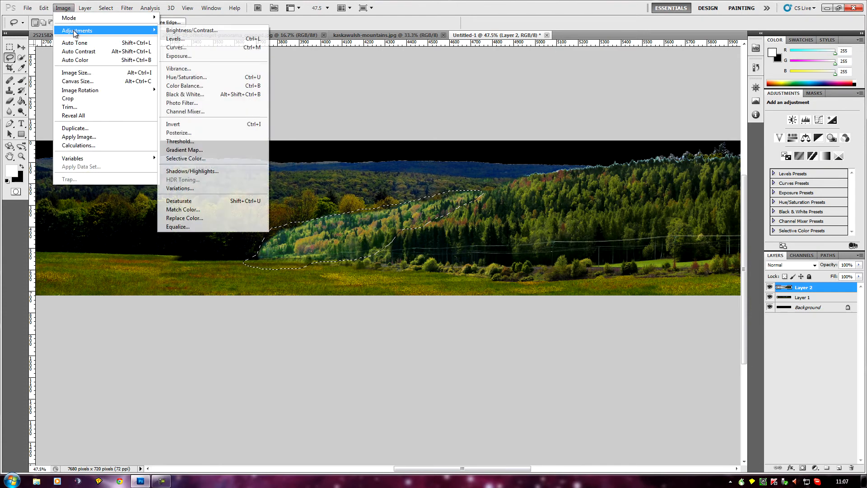
click(205, 77)
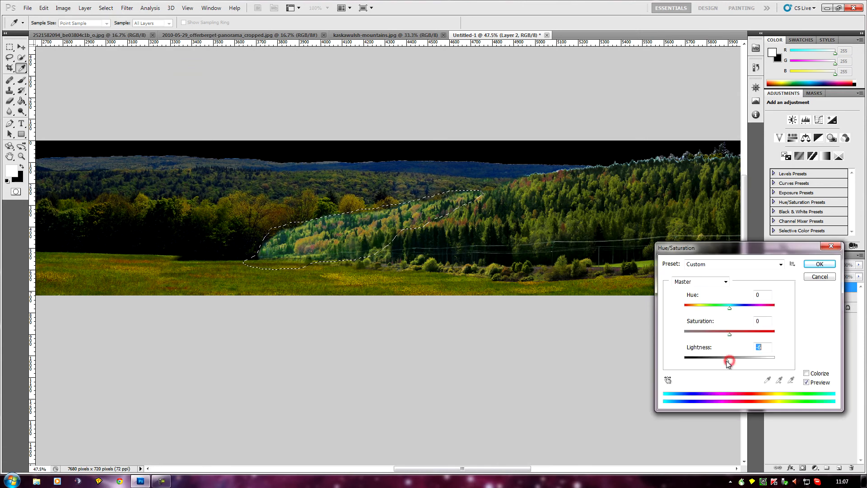
drag(730, 361, 719, 360)
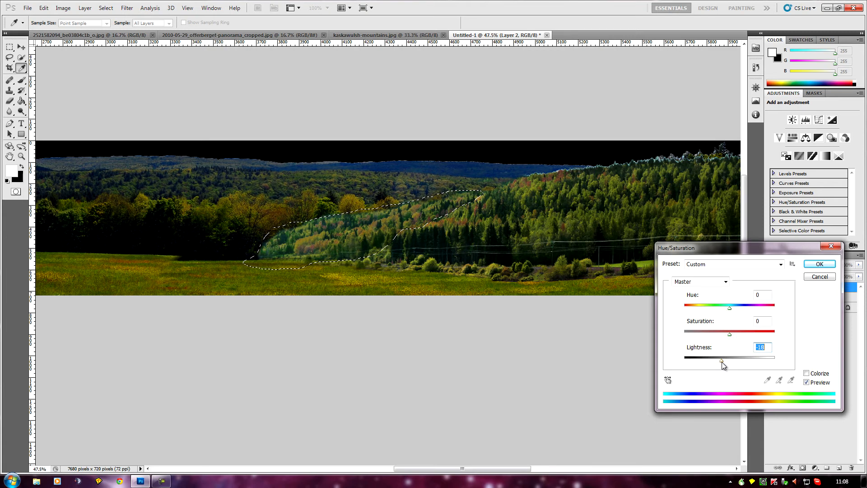
click(816, 265)
Clear the selection around the hill's left slope.
scroll(466, 306, down, 4)
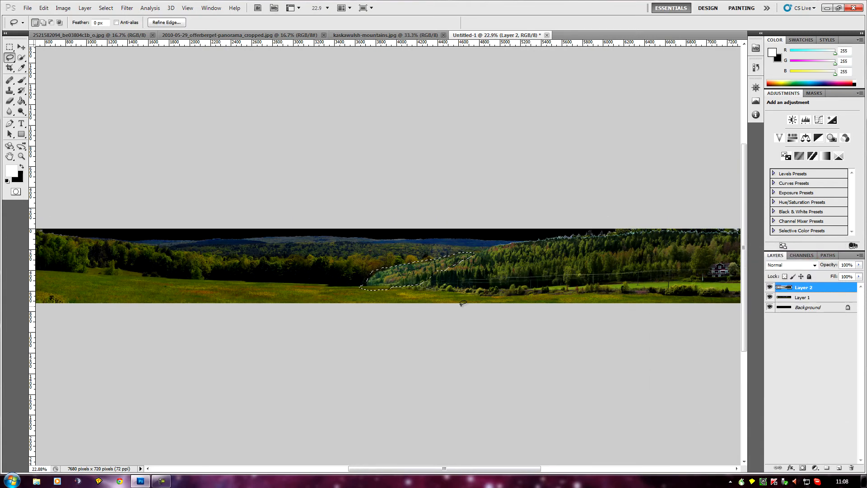
scroll(462, 302, down, 1)
scroll(462, 302, up, 2)
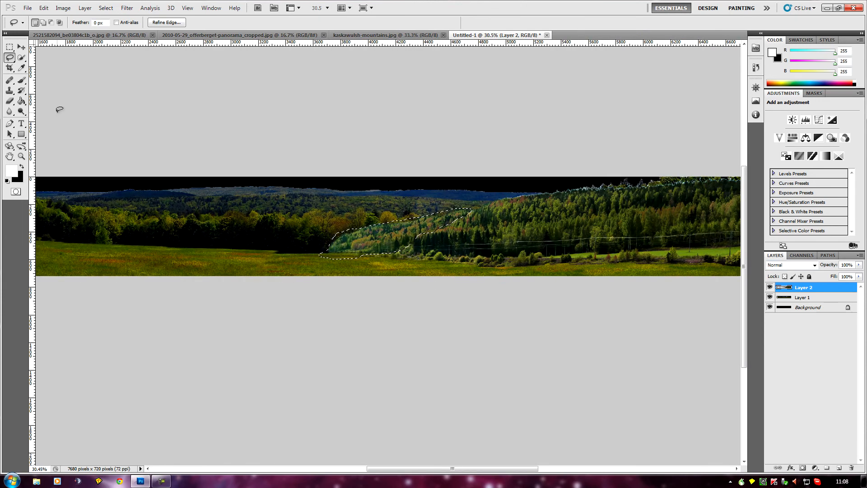
click(85, 8)
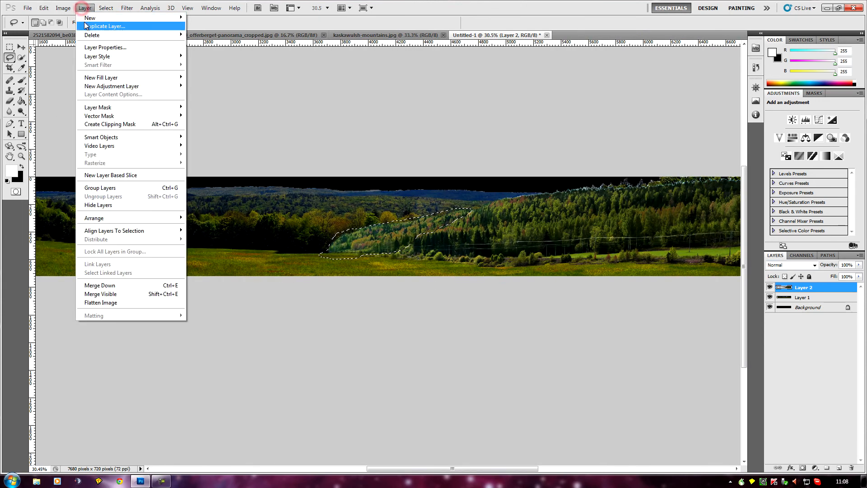
mouse_move(105, 8)
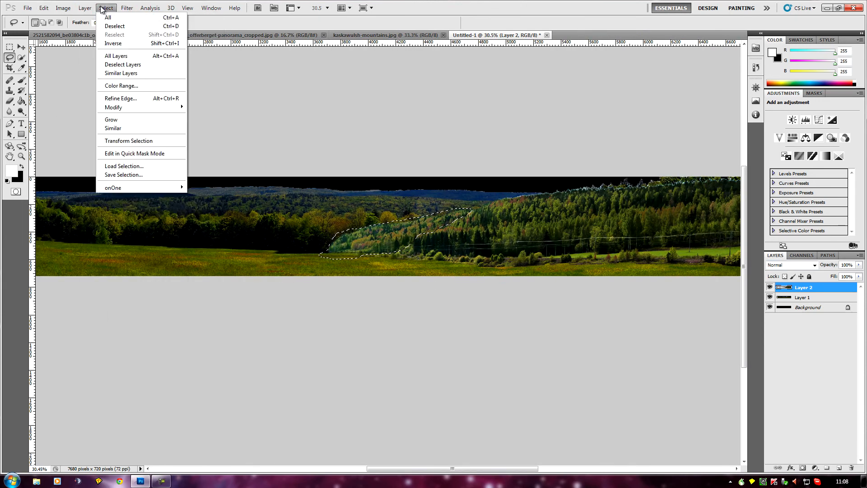
click(111, 28)
Examine the whole panorama from end to end, checking how the darkened slope blends with the surrounding forest and meadow.
scroll(163, 275, down, 2)
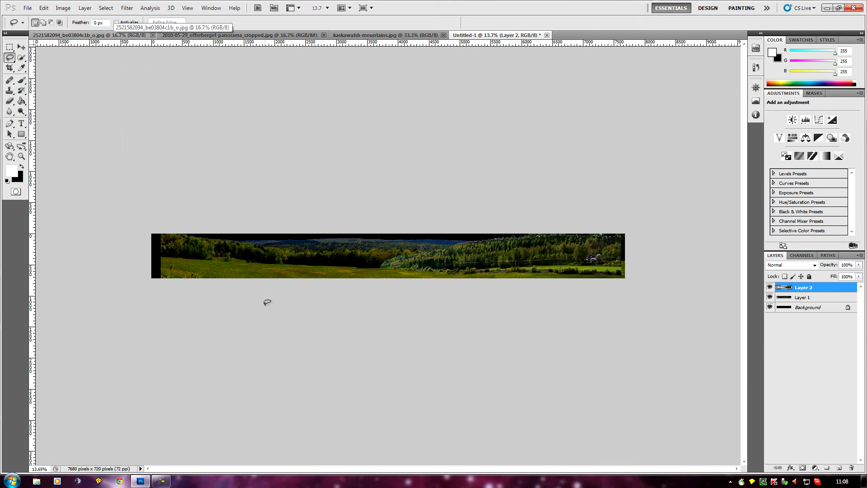
scroll(329, 355, up, 3)
scroll(329, 355, down, 3)
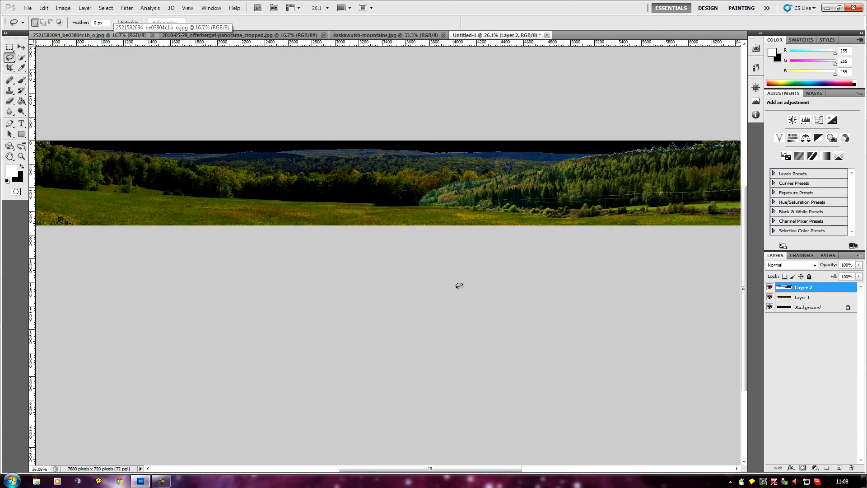
scroll(641, 275, down, 1)
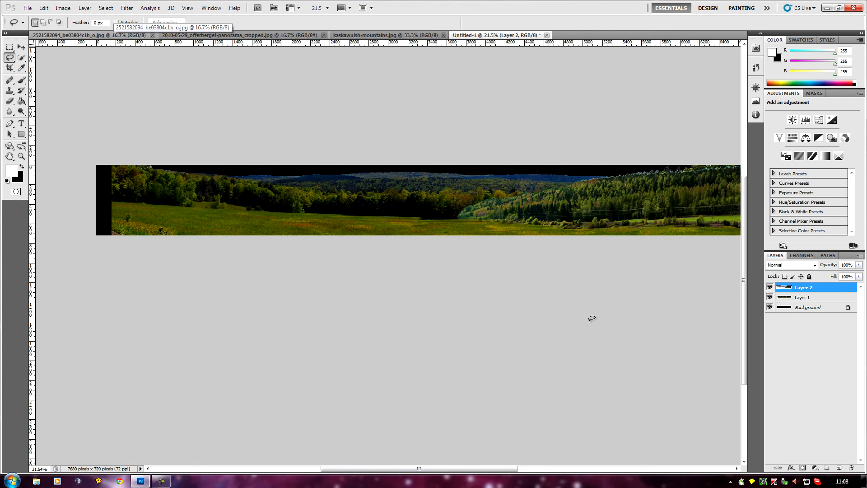
drag(451, 469, 502, 475)
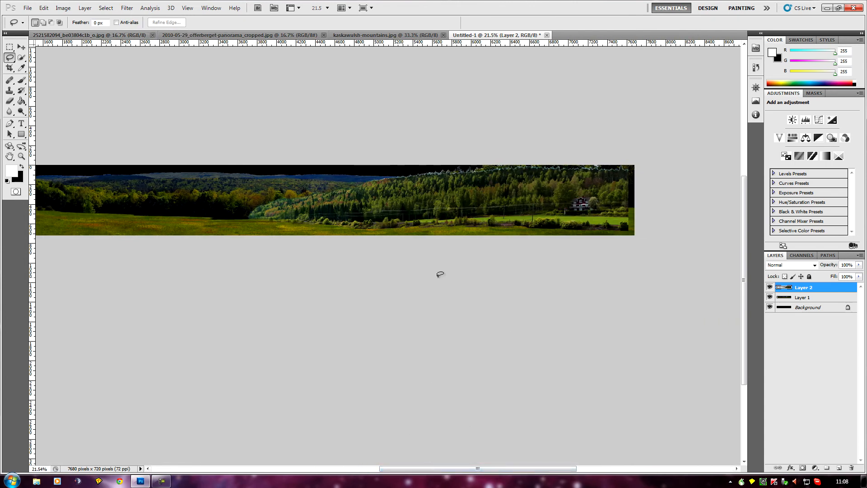
scroll(308, 283, up, 2)
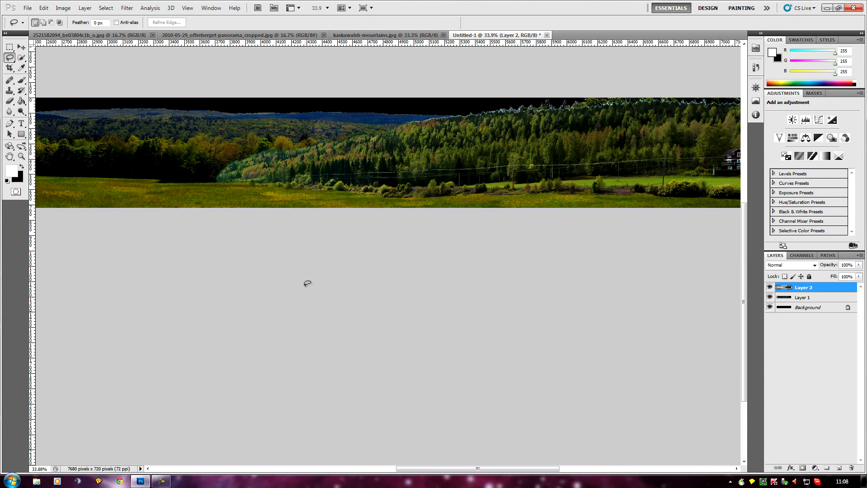
scroll(307, 283, down, 2)
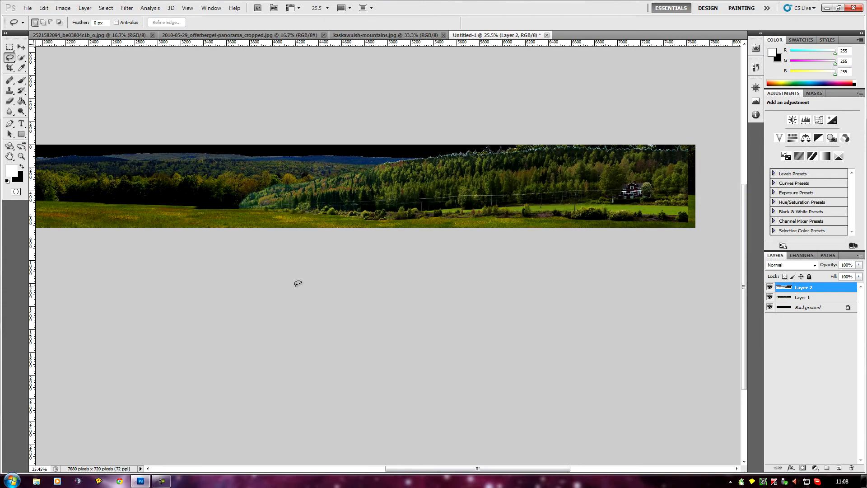
scroll(298, 283, down, 1)
drag(445, 469, 418, 479)
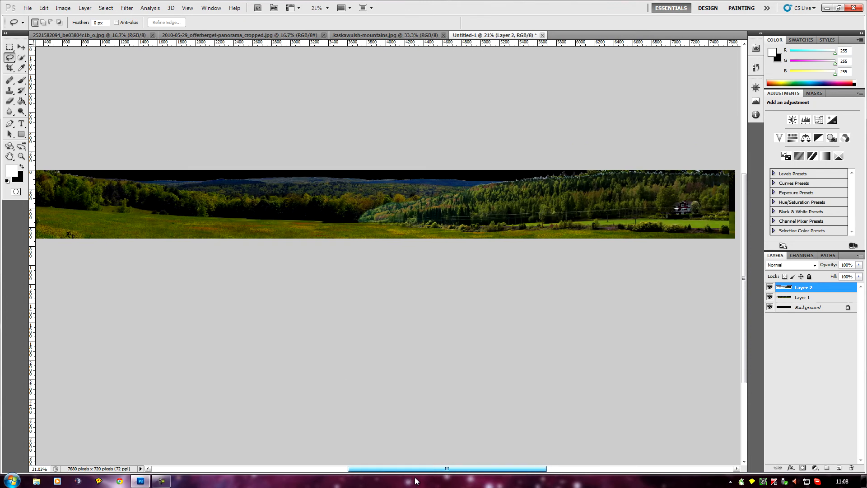
scroll(455, 211, up, 3)
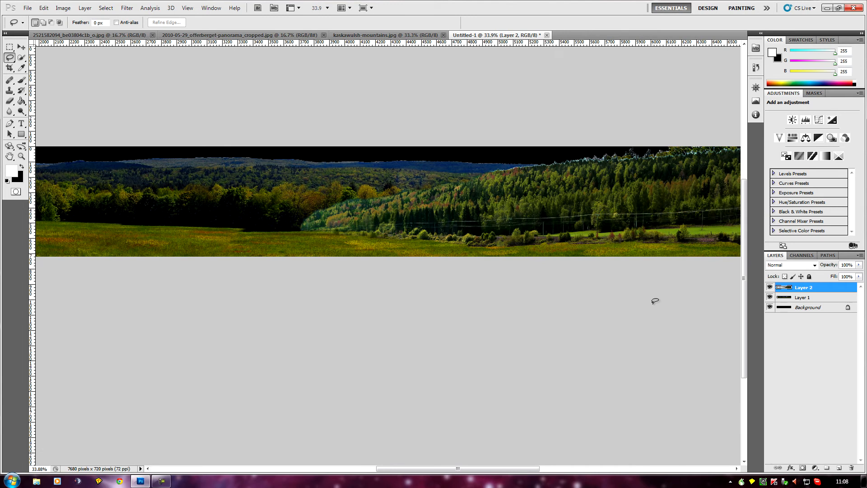
Merge Layer 2 down into Layer 1 and check the merged layer by toggling its visibility.
click(805, 298)
click(805, 288)
click(770, 287)
click(769, 287)
right_click(800, 289)
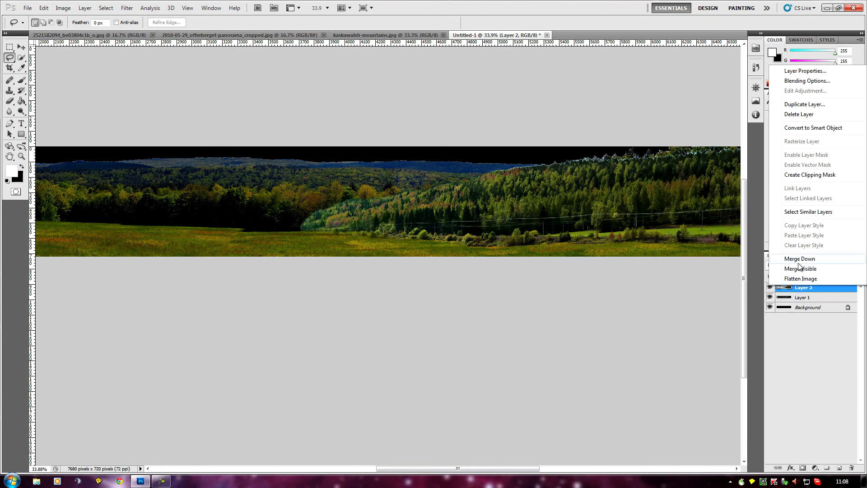
click(799, 260)
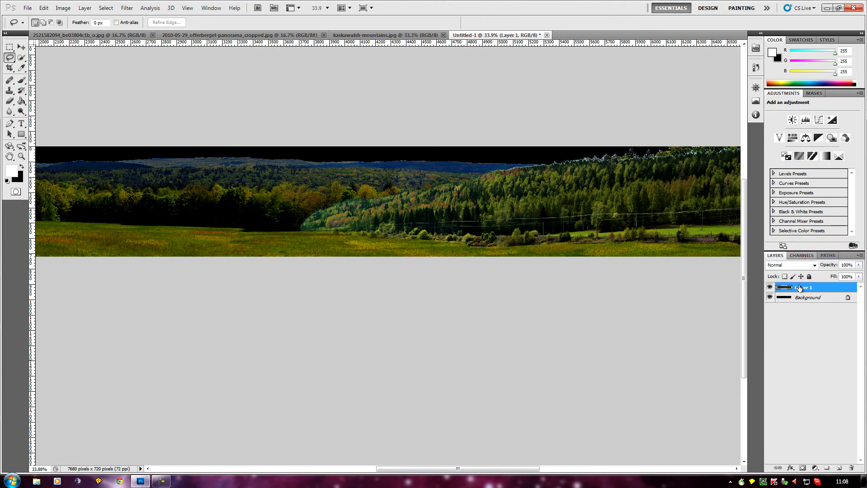
click(770, 287)
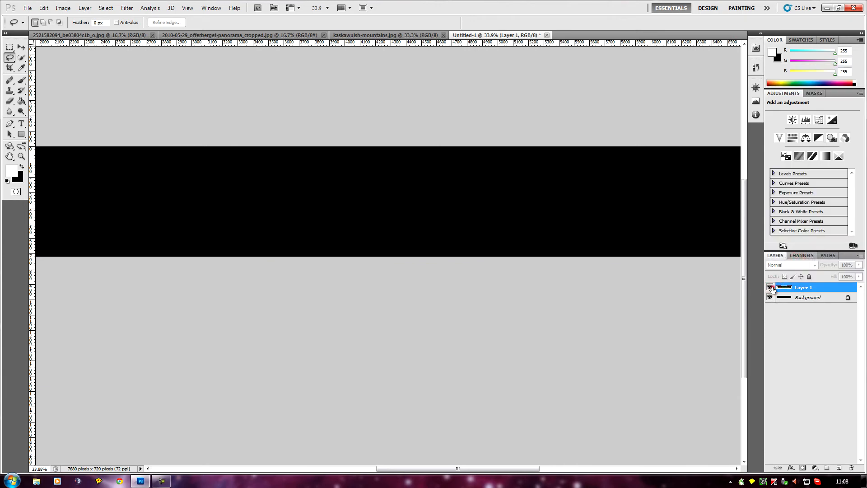
click(770, 288)
Clone autumn tree foliage over the hazy upper edge of the hill slope using a 33 px Clone Stamp brush.
scroll(336, 203, up, 5)
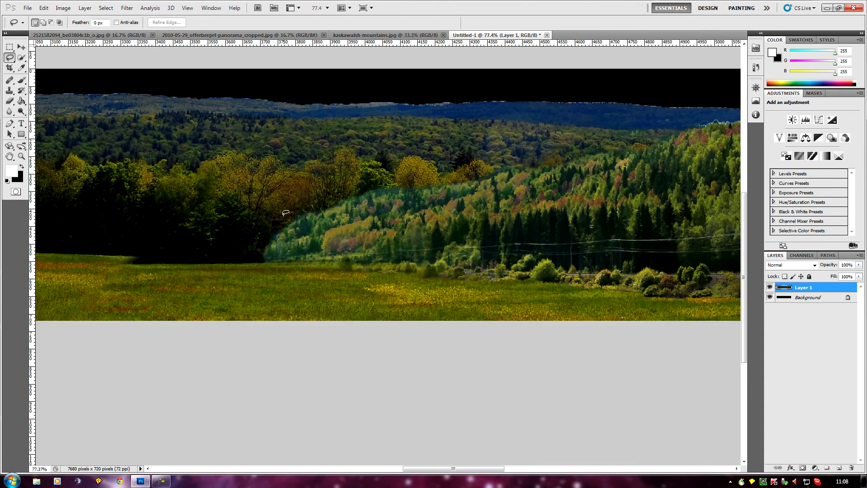
scroll(184, 207, down, 1)
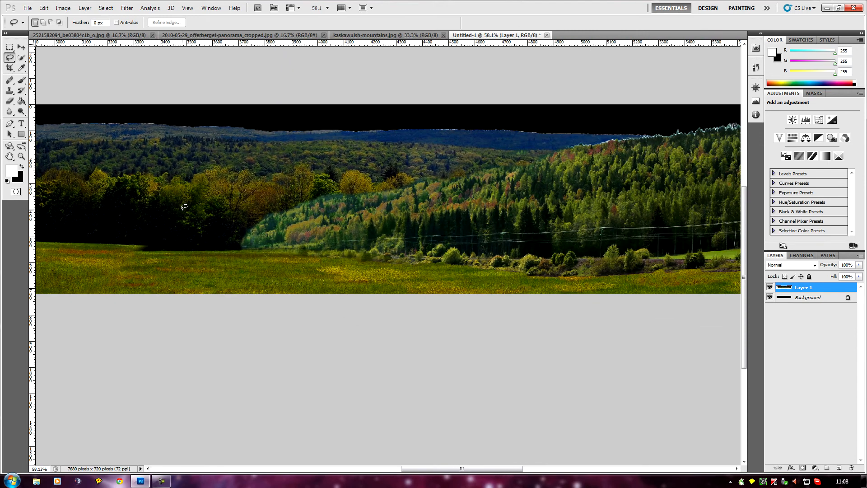
scroll(185, 207, down, 1)
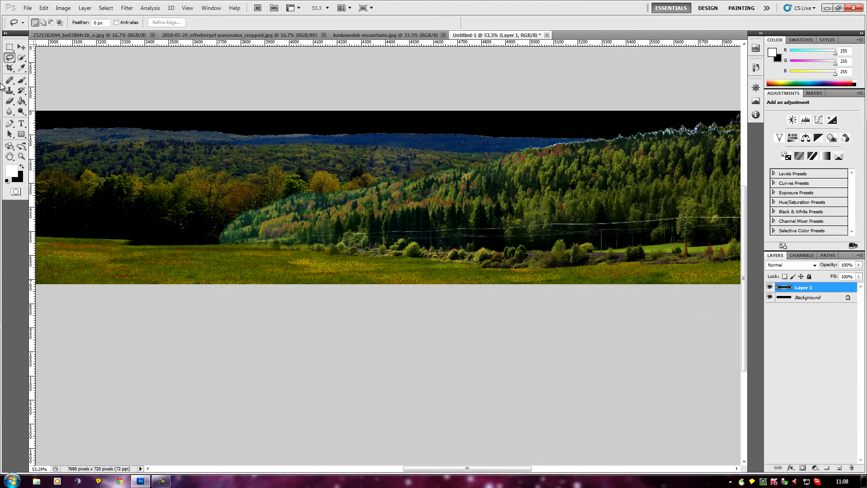
click(10, 91)
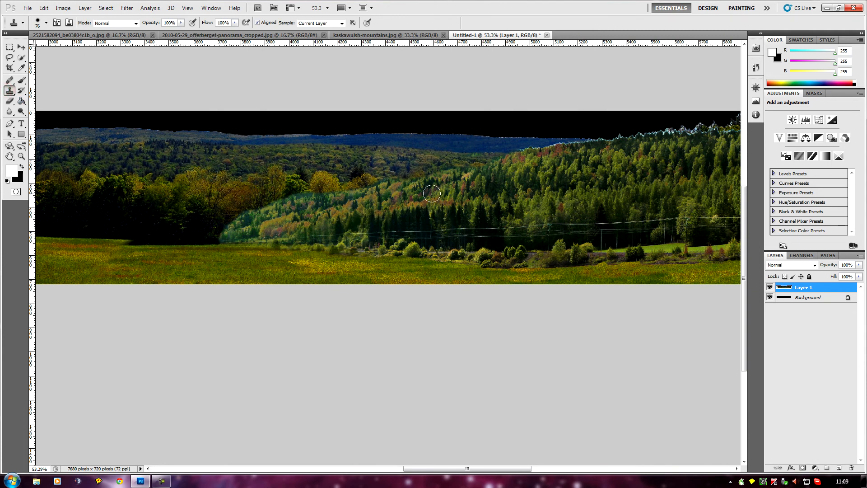
scroll(431, 200, up, 3)
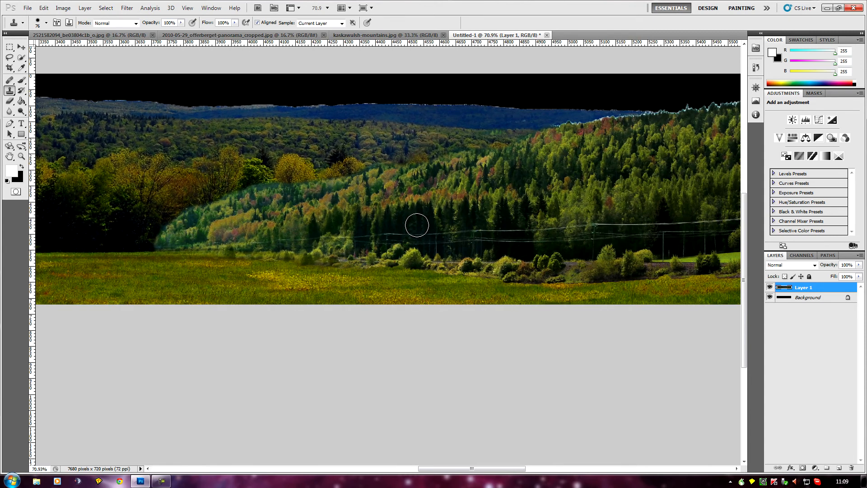
scroll(565, 141, up, 3)
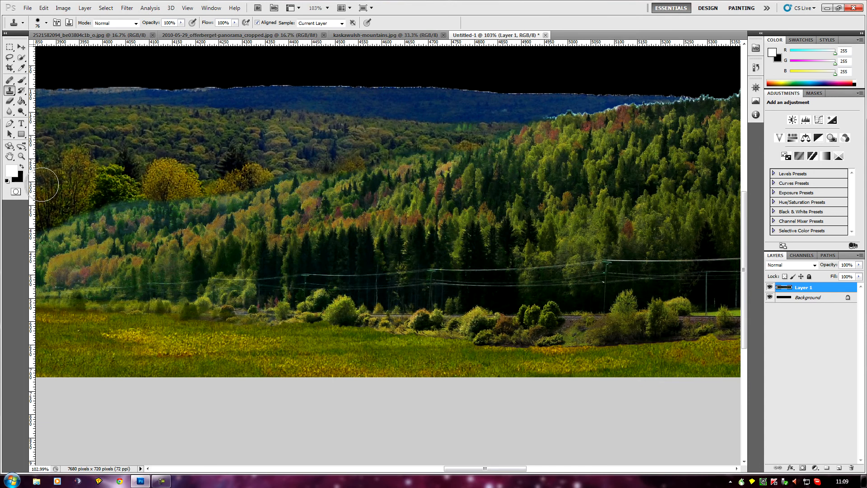
scroll(64, 192, down, 1)
scroll(63, 192, down, 3)
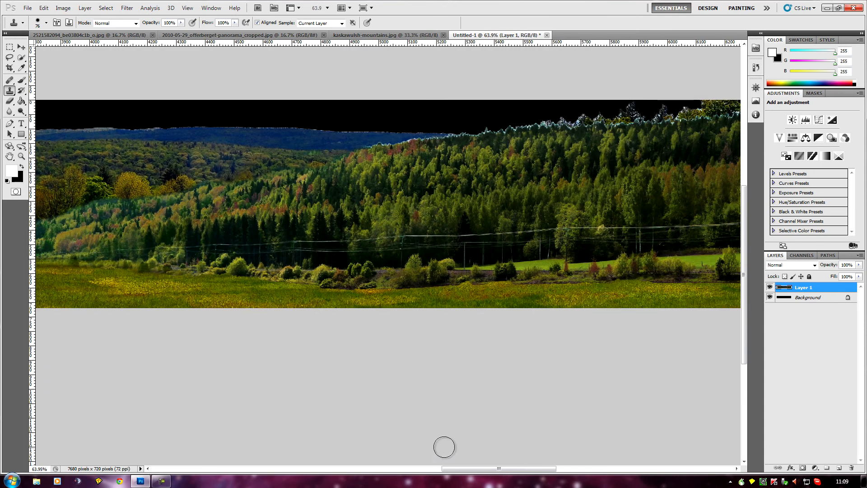
drag(479, 473, 433, 473)
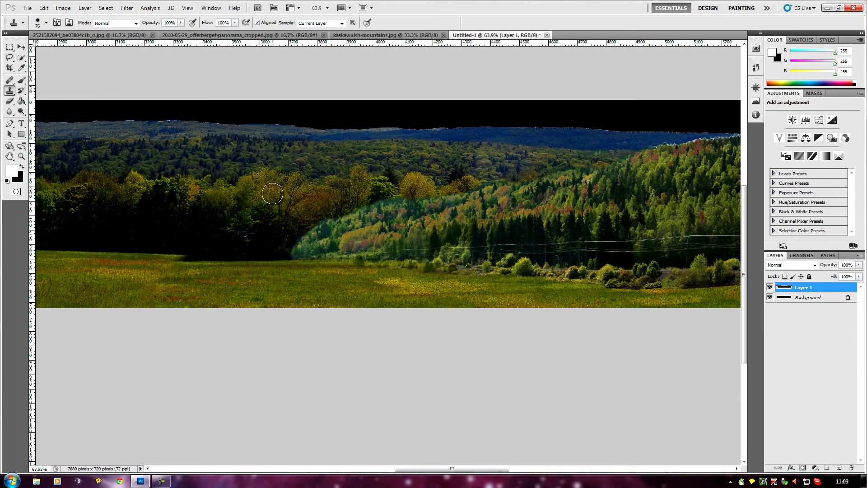
click(46, 23)
drag(32, 47, 28, 47)
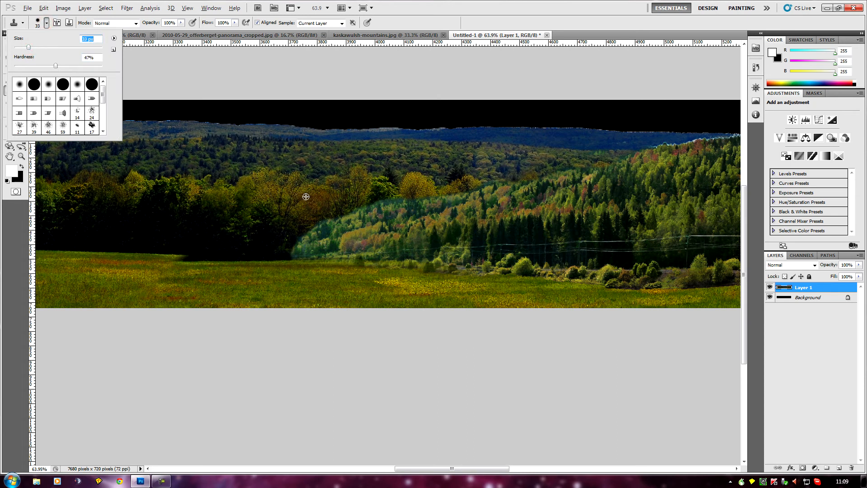
click(301, 196)
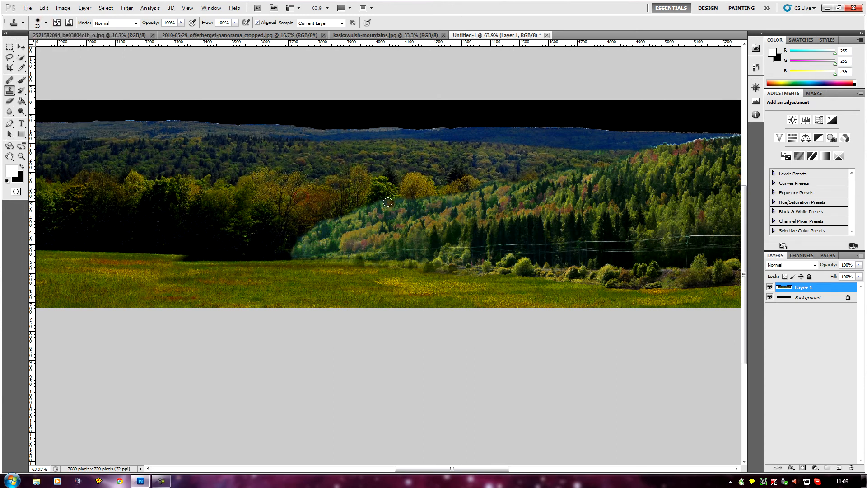
scroll(395, 198, up, 5)
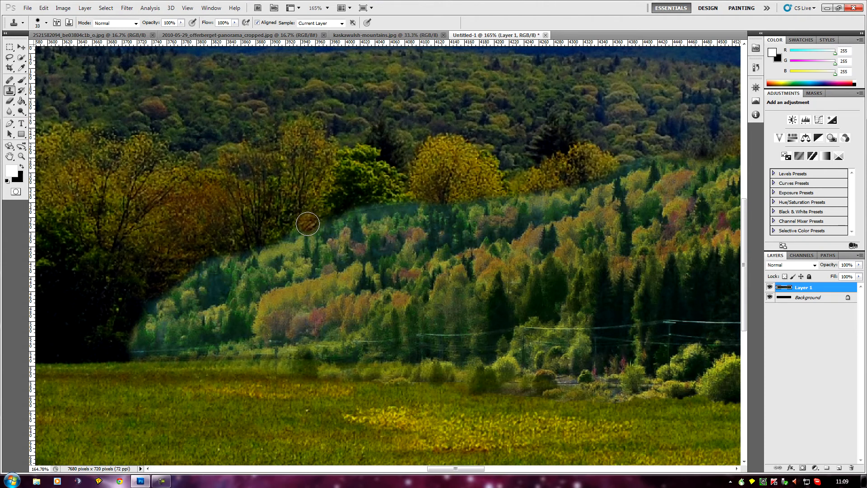
mouse_move(306, 225)
mouse_down()
mouse_move(300, 246)
mouse_move(339, 234)
mouse_move(354, 216)
mouse_move(344, 210)
mouse_move(362, 218)
mouse_move(393, 206)
mouse_move(307, 222)
mouse_move(212, 198)
mouse_move(228, 219)
mouse_move(225, 193)
mouse_move(210, 213)
mouse_move(362, 227)
mouse_move(395, 221)
mouse_move(389, 205)
mouse_move(426, 202)
mouse_up()
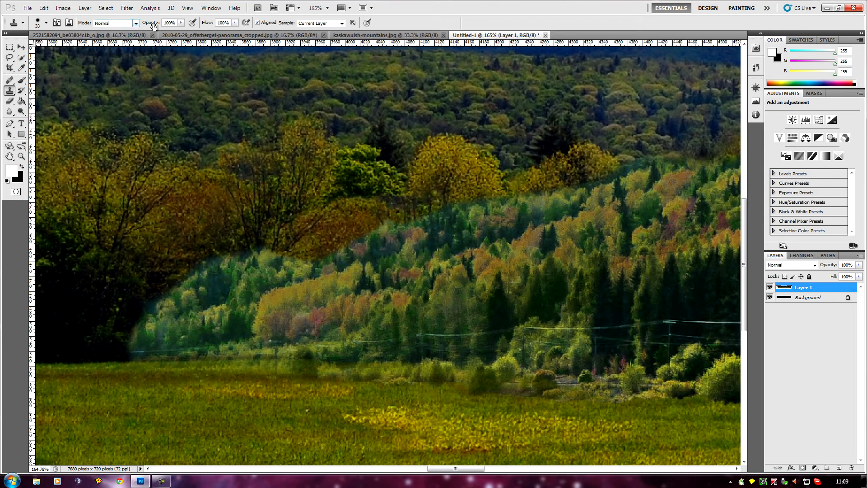
Lower the Clone Stamp opacity to 69% and clone dark tree foliage over the slope's lower left edge.
click(169, 22)
scroll(170, 21, down, 9)
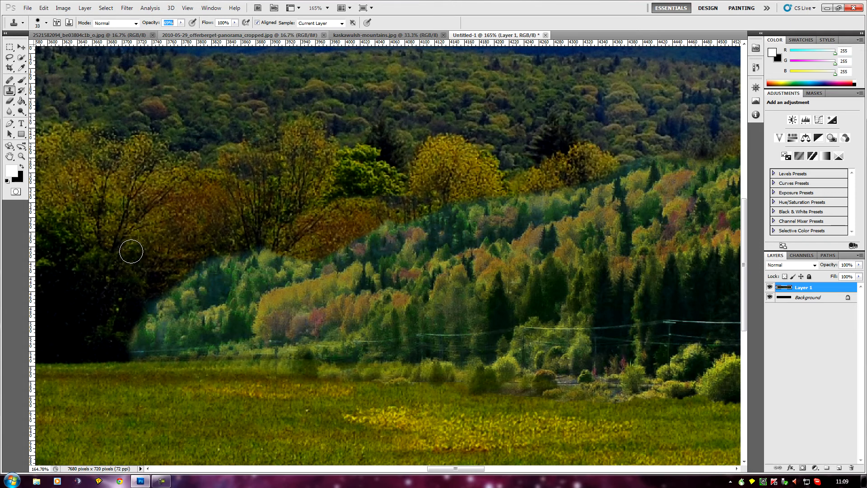
alt+click(118, 240)
mouse_move(165, 290)
mouse_down()
mouse_move(190, 271)
mouse_move(166, 278)
mouse_move(169, 268)
mouse_move(203, 259)
mouse_move(226, 263)
mouse_move(205, 275)
mouse_move(249, 254)
mouse_move(298, 251)
mouse_move(300, 259)
mouse_move(186, 273)
mouse_move(144, 299)
mouse_move(146, 313)
mouse_move(162, 296)
mouse_move(130, 326)
mouse_move(125, 343)
mouse_move(159, 302)
mouse_move(176, 303)
mouse_move(153, 317)
mouse_move(131, 351)
mouse_move(107, 341)
mouse_move(113, 316)
mouse_up()
scroll(114, 316, down, 5)
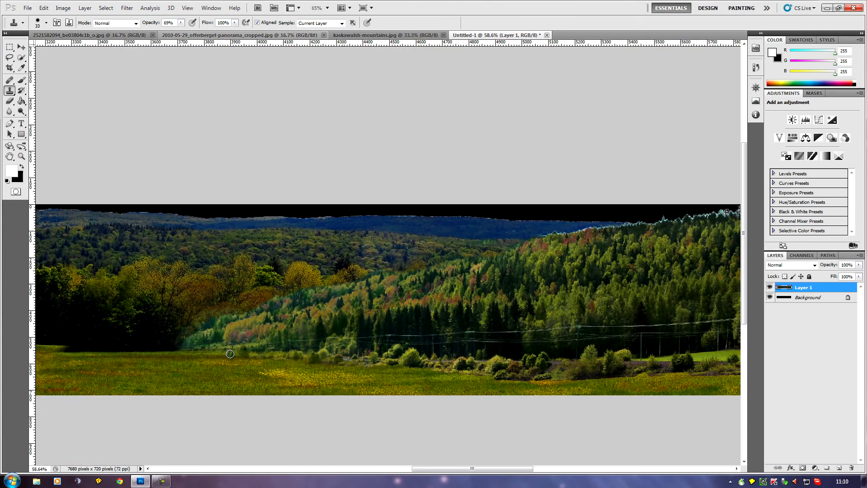
scroll(172, 337, up, 3)
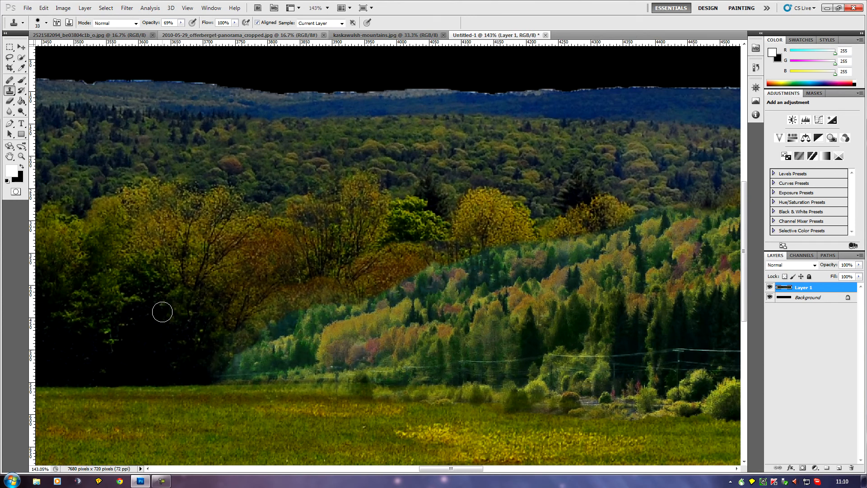
mouse_move(226, 337)
mouse_down()
mouse_move(232, 335)
mouse_move(217, 356)
mouse_move(204, 358)
mouse_up()
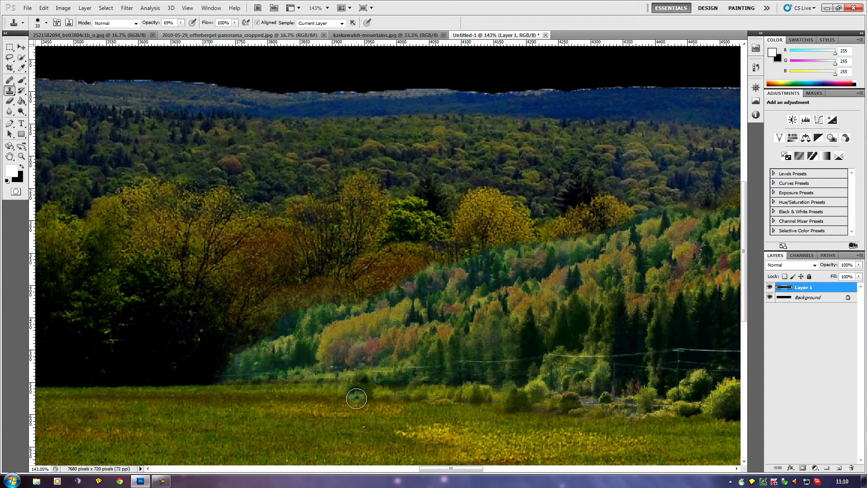
Set the Clone Stamp opacity to 100% and clone a straight tree-to-meadow border over the dark bulge beneath the trees.
scroll(352, 361, down, 3)
scroll(384, 384, down, 2)
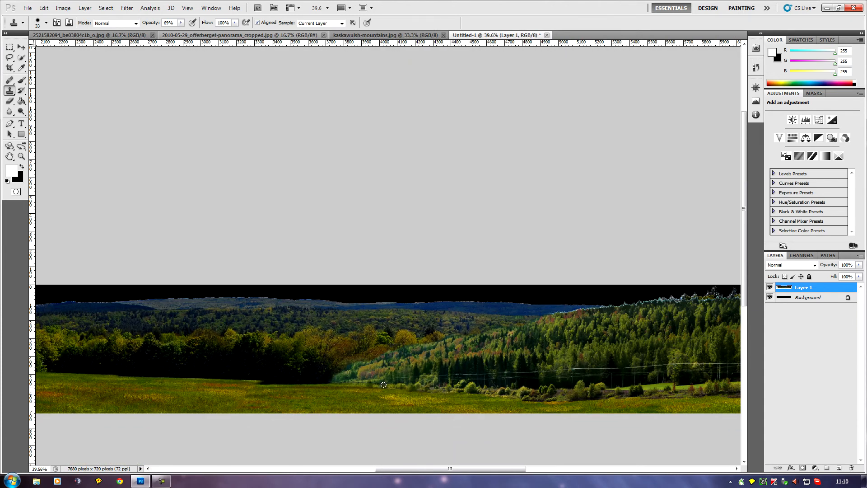
scroll(454, 424, down, 1)
scroll(236, 395, up, 5)
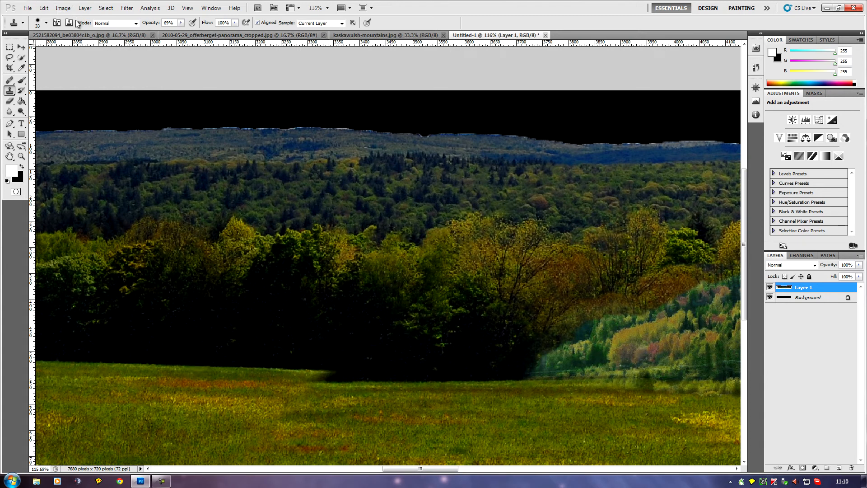
click(168, 23)
mouse_move(328, 370)
mouse_down()
mouse_move(544, 385)
mouse_move(318, 379)
mouse_up()
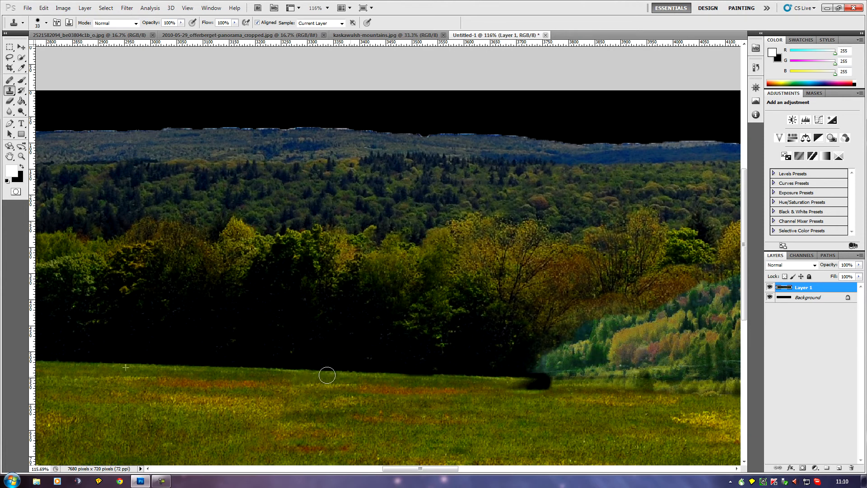
Clone meadow grass over the dark smudge and the meadow edge at the foot of the hill slope.
alt+click(600, 397)
mouse_move(546, 386)
mouse_down()
mouse_move(578, 388)
mouse_move(478, 392)
mouse_up()
alt+click(452, 385)
drag(588, 386, 631, 385)
Undo the stray clone dab and clone slope foliage onto the hill's left tip just above the meadow.
click(556, 354)
key(ctrl+z)
alt+click(573, 364)
drag(550, 371, 544, 370)
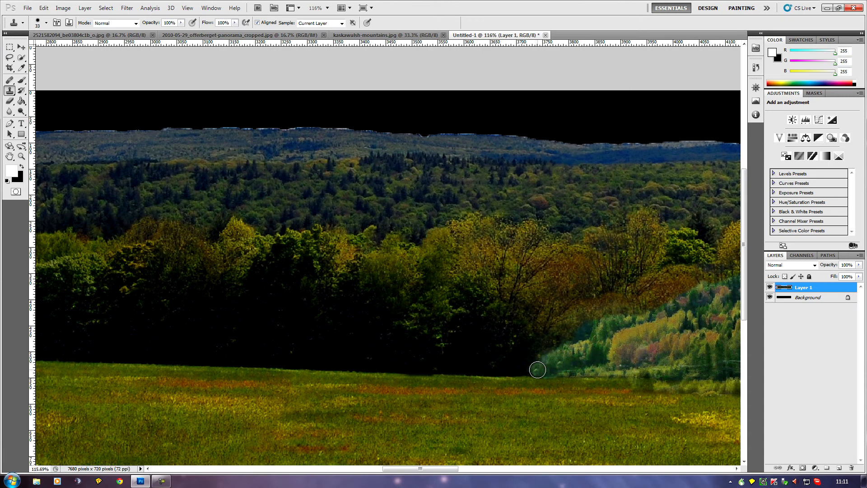
Reduce the Clone Stamp brush to 20 px and clone dark forest over the rounded left tip of the hill.
scroll(659, 369, up, 4)
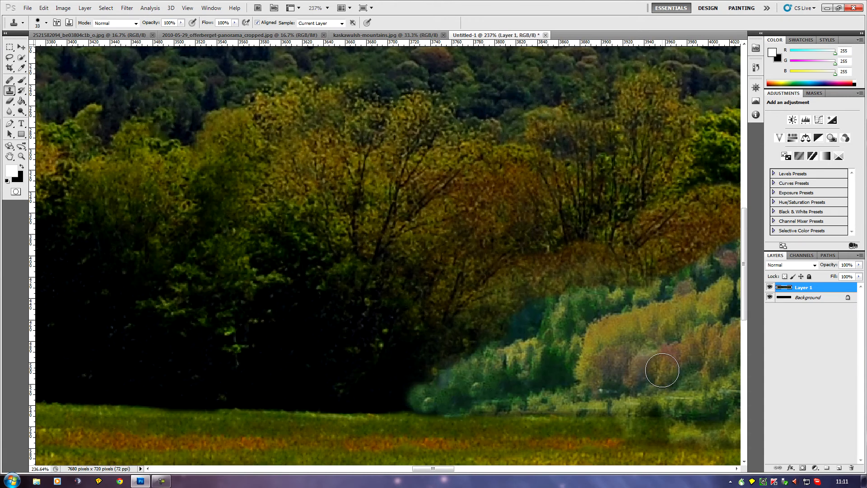
scroll(467, 330, down, 1)
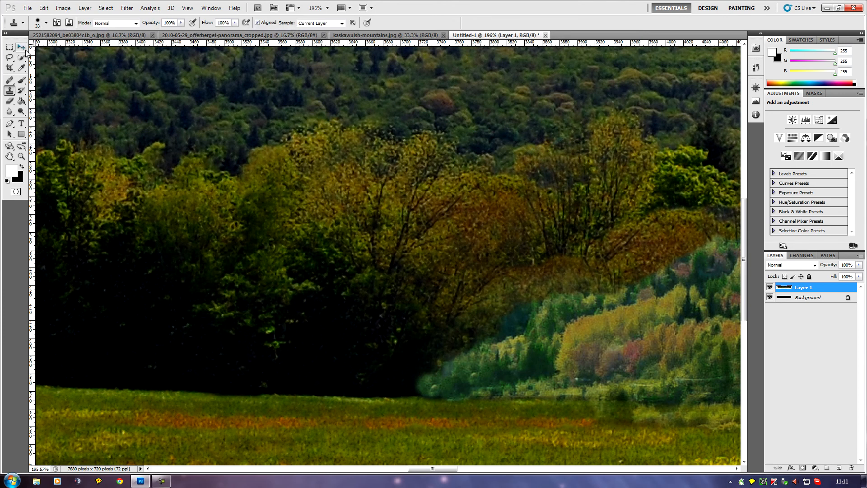
click(46, 24)
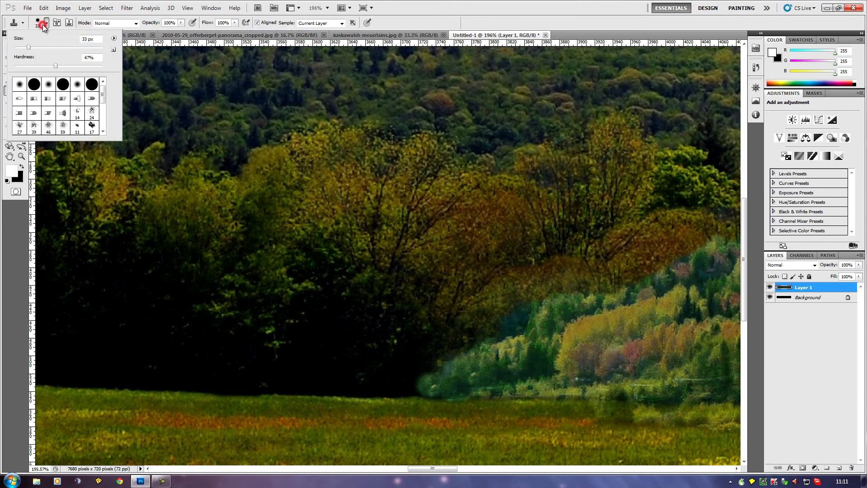
click(22, 48)
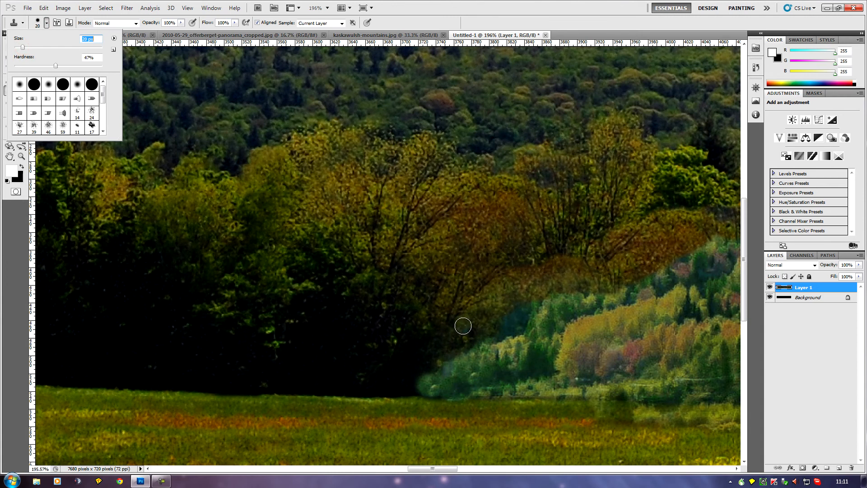
click(463, 325)
mouse_move(463, 326)
mouse_down()
mouse_move(424, 380)
mouse_move(411, 375)
mouse_move(415, 386)
mouse_move(449, 358)
mouse_up()
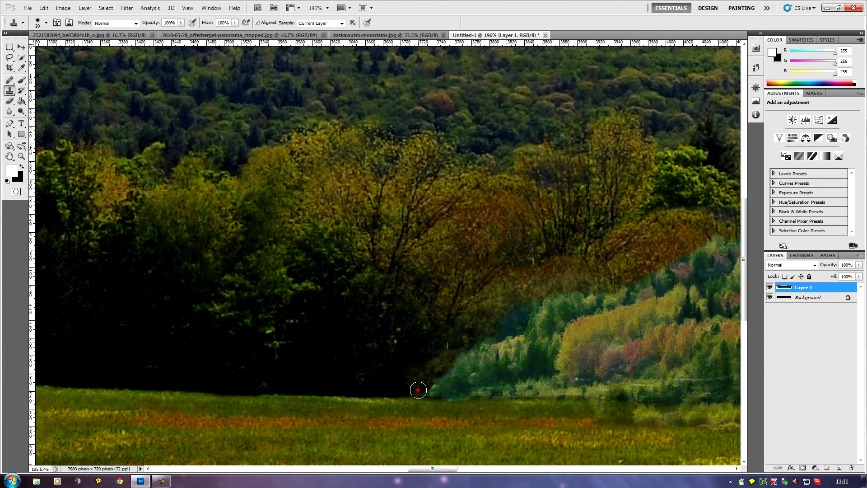
Clone the border between the dark trees and the meadow to smooth the uneven edge farther left in the panorama.
scroll(315, 439, down, 2)
scroll(315, 439, down, 3)
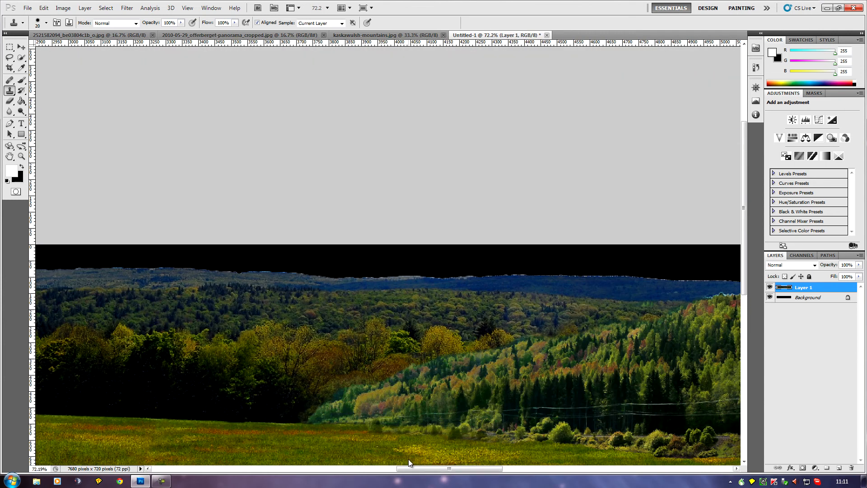
drag(418, 469, 375, 477)
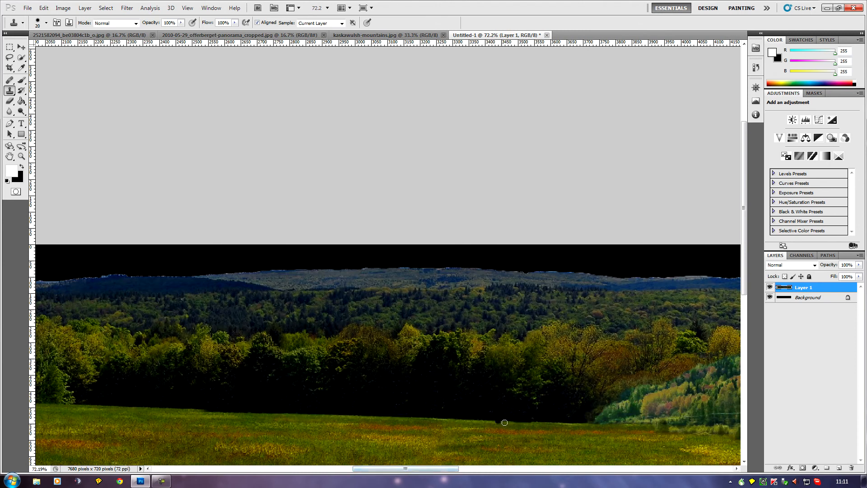
scroll(362, 417, up, 1)
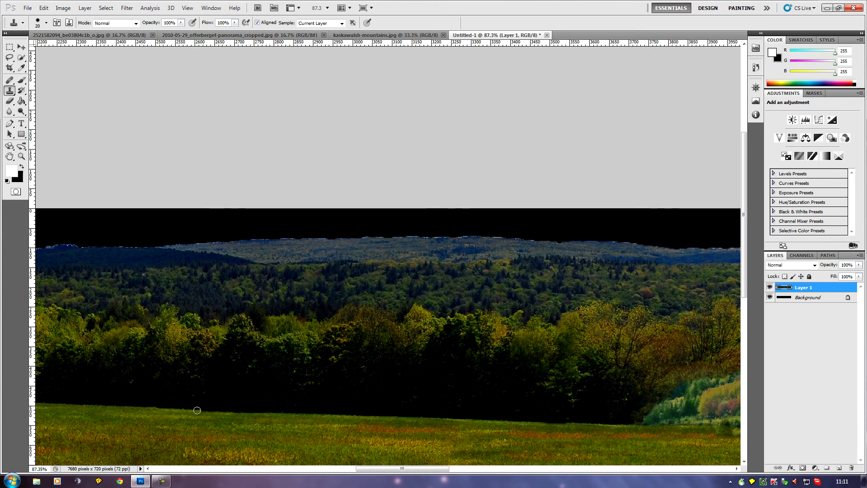
drag(224, 413, 232, 414)
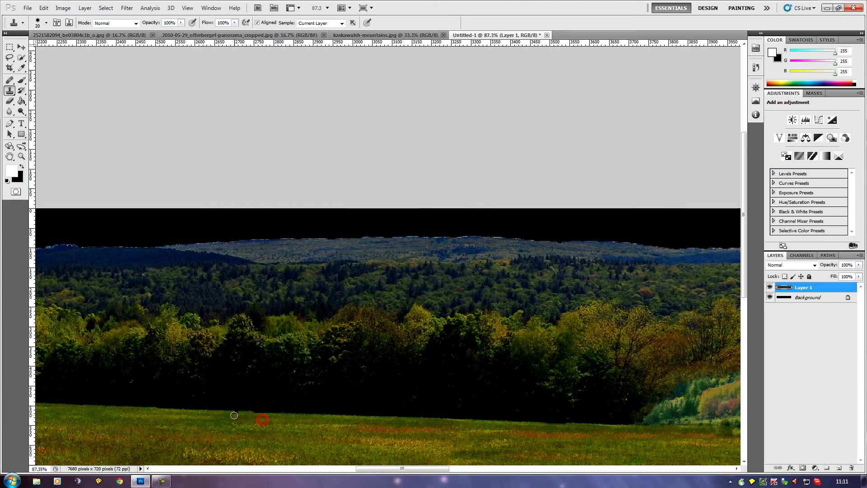
drag(237, 414, 227, 414)
Start the Offset filter on Layer 1 and set both the horizontal and vertical offsets to 0 pixels.
scroll(396, 459, down, 4)
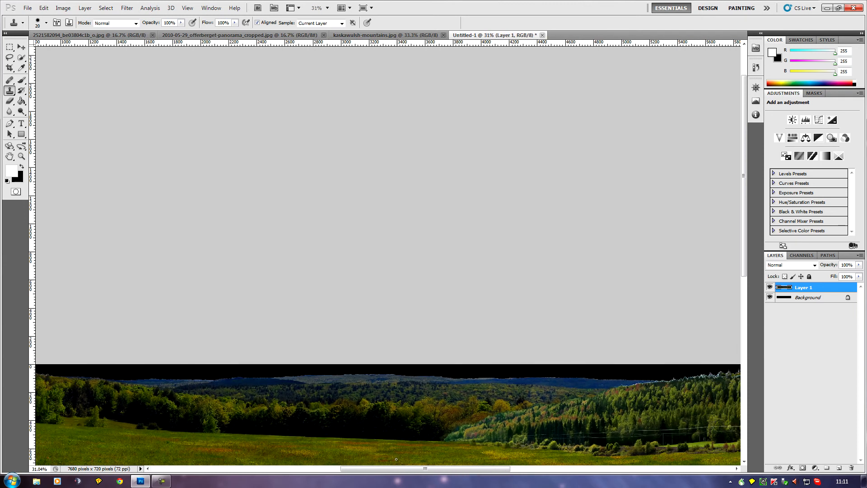
scroll(340, 412, down, 2)
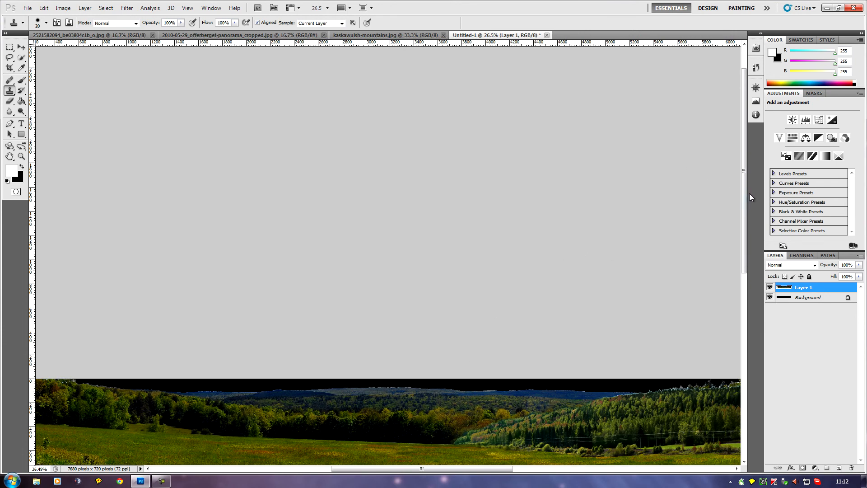
drag(745, 196, 746, 239)
scroll(410, 440, down, 2)
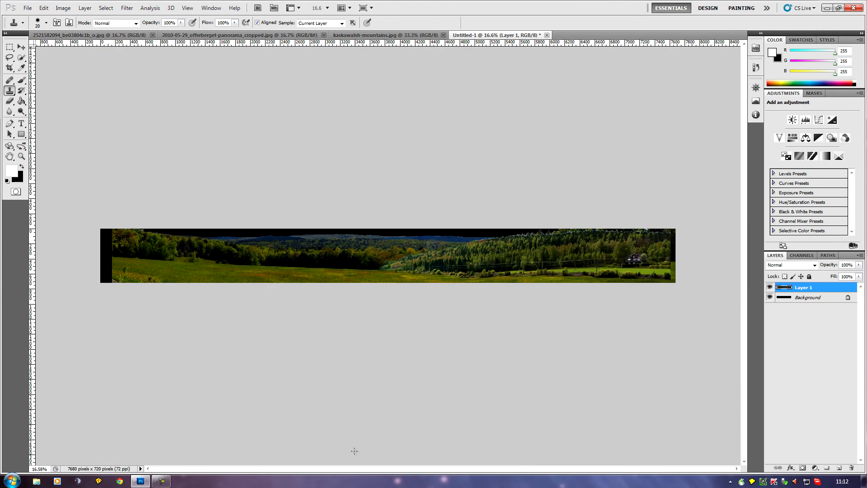
scroll(353, 451, up, 2)
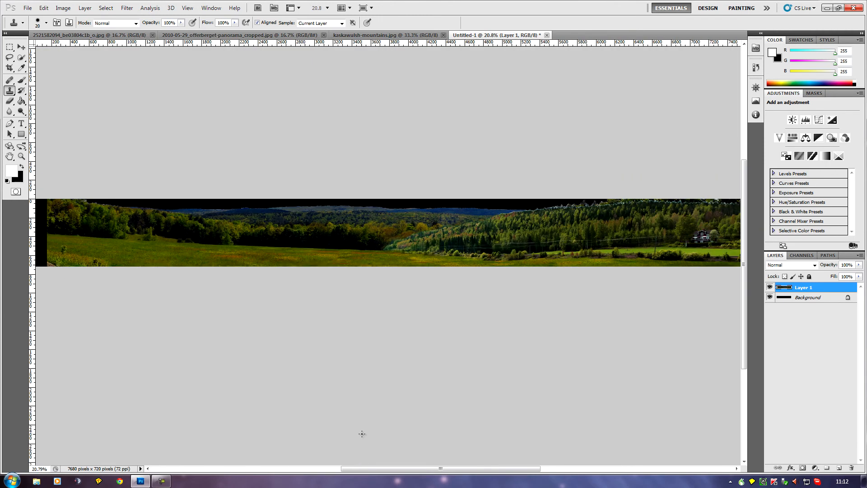
scroll(362, 434, down, 1)
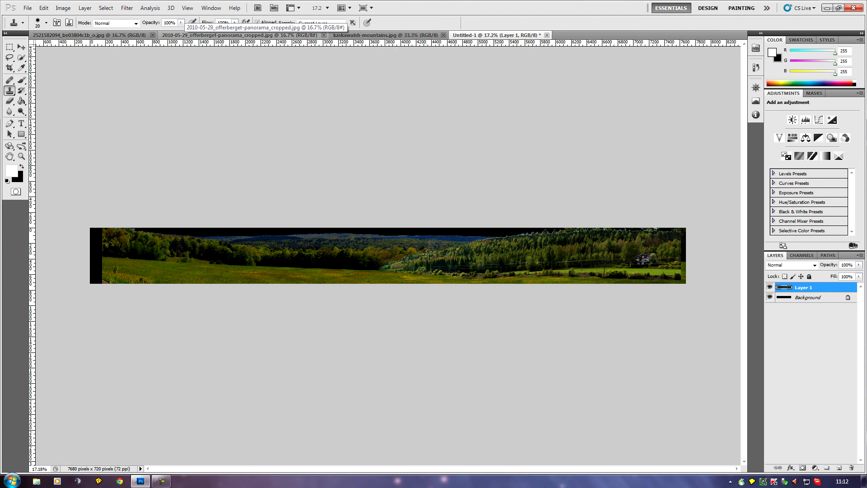
click(130, 9)
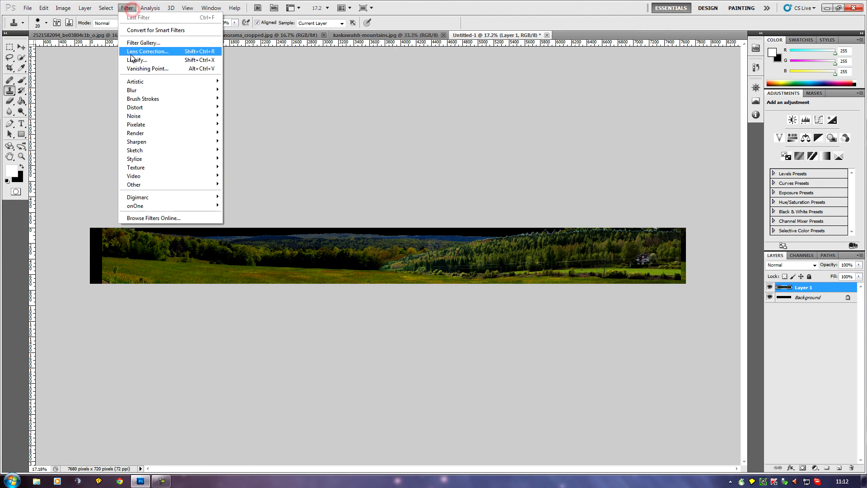
mouse_move(143, 187)
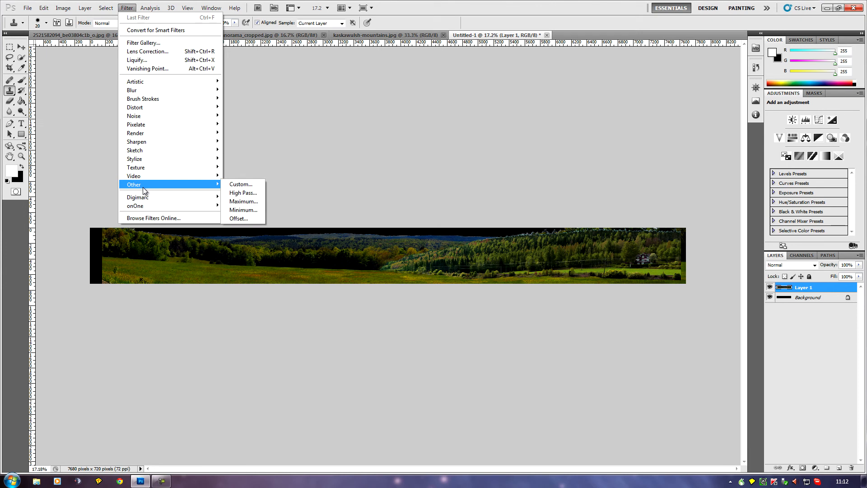
click(249, 222)
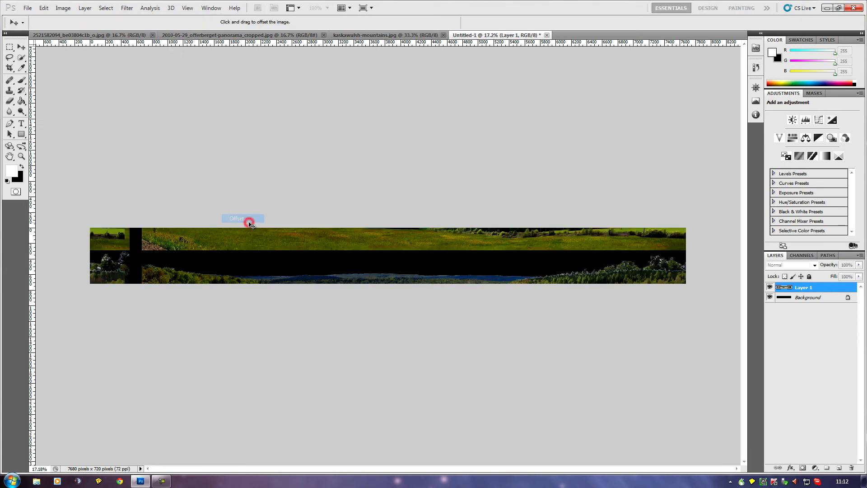
click(432, 95)
double_click(432, 95)
text(0)
double_click(427, 115)
text(0)
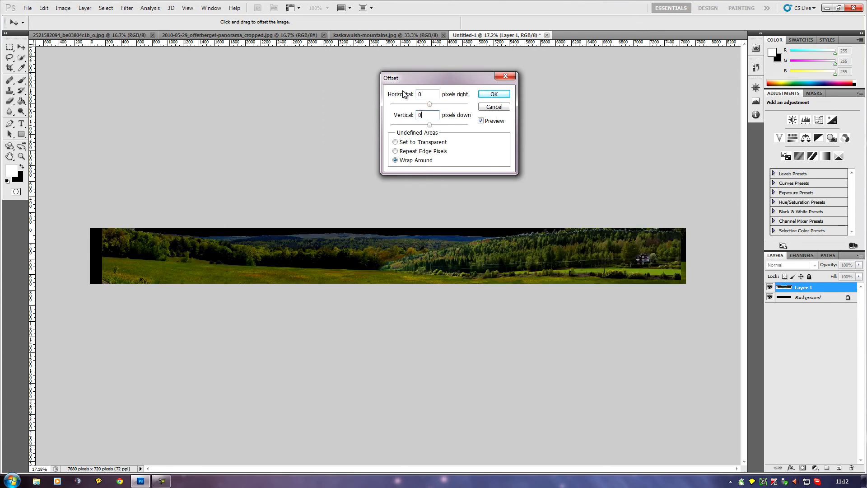
Offset the layer horizontally about 3520 pixels right with wrap-around, bringing the panorama's outer ends together near the middle.
mouse_move(429, 104)
mouse_down()
mouse_move(456, 109)
mouse_move(411, 111)
mouse_move(441, 113)
mouse_up()
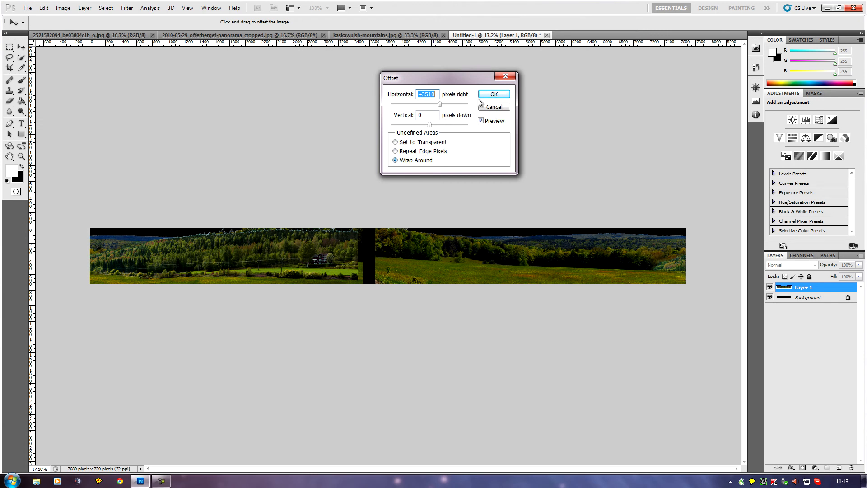
click(494, 94)
key(s)
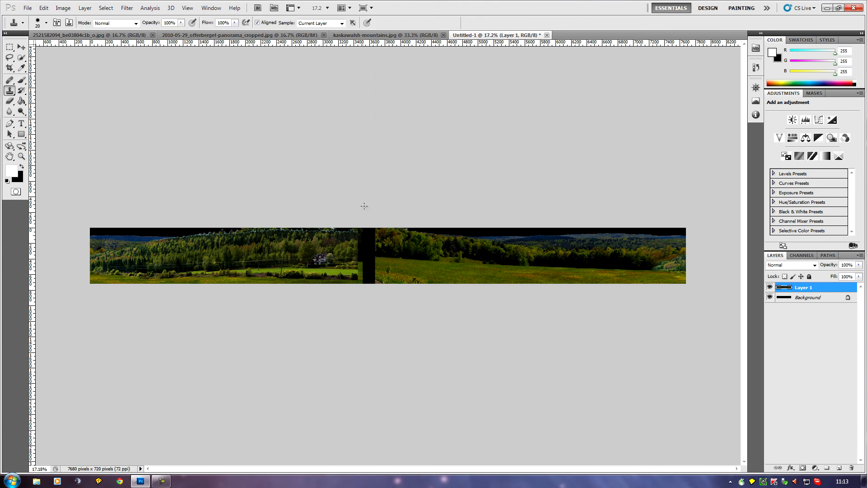
Examine the black gap and the mismatched landscape edges where the two panorama ends meet.
scroll(376, 295, up, 4)
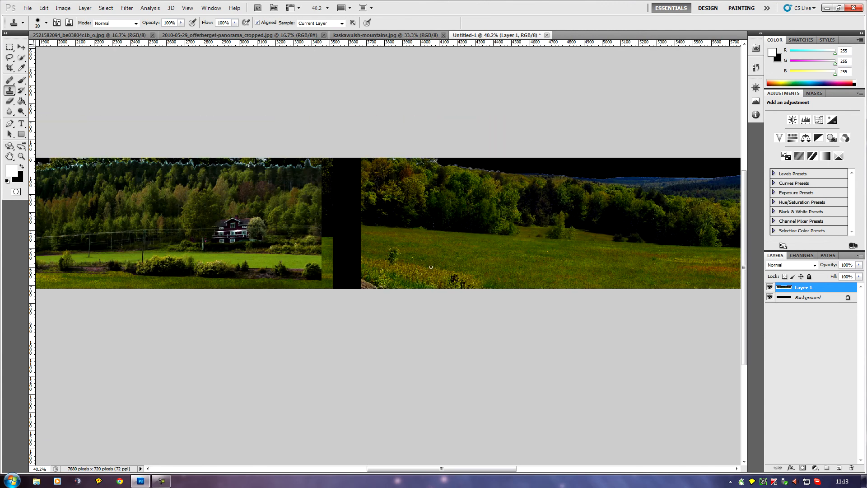
scroll(423, 270, down, 1)
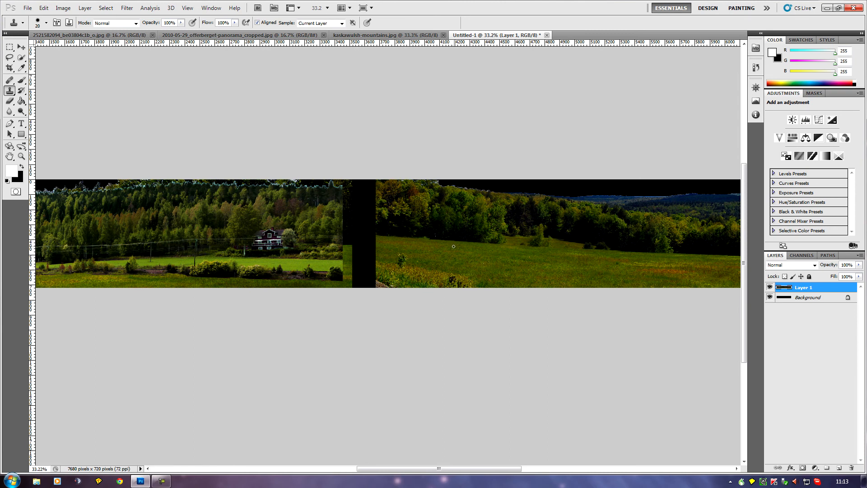
scroll(451, 243, down, 1)
scroll(461, 257, down, 1)
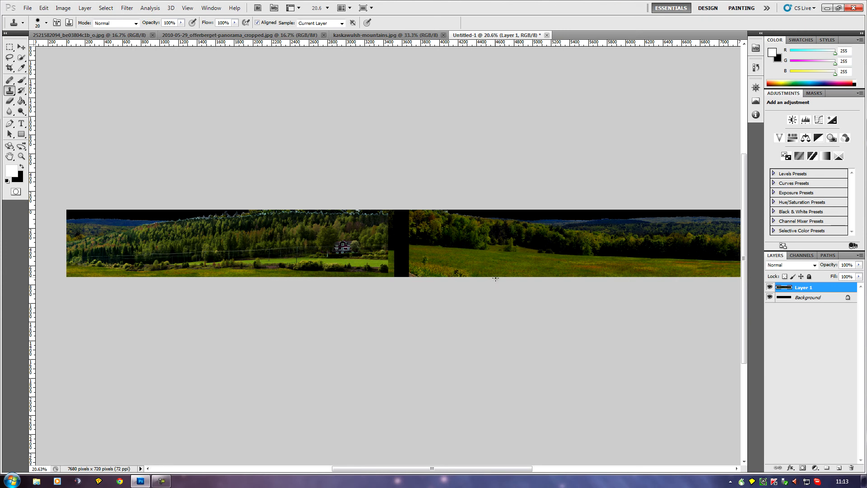
scroll(491, 282, up, 2)
scroll(495, 275, down, 1)
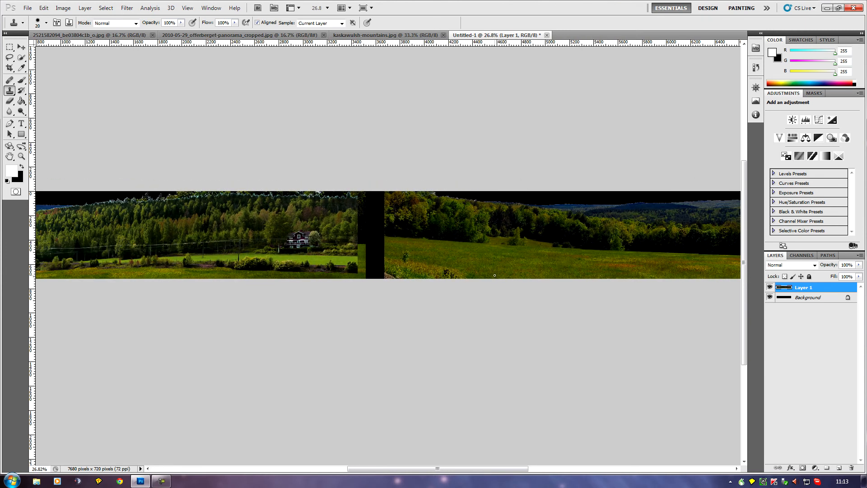
scroll(495, 275, down, 1)
scroll(495, 275, down, 1)
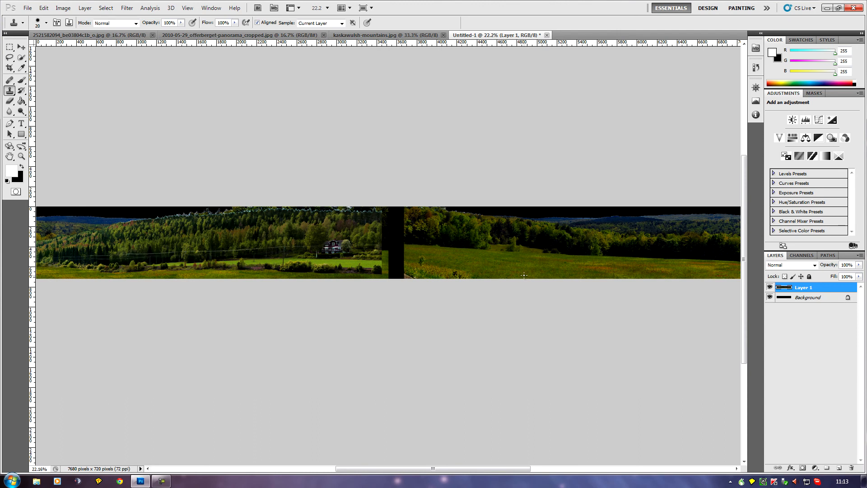
scroll(524, 275, up, 1)
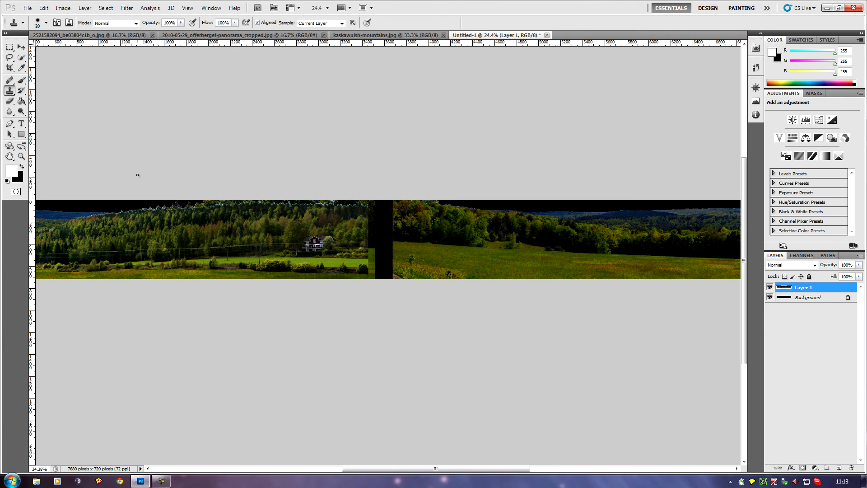
Lasso the house at the forest edge, replace it using Content-Aware Fill at 100% opacity, and deselect.
scroll(192, 163, up, 2)
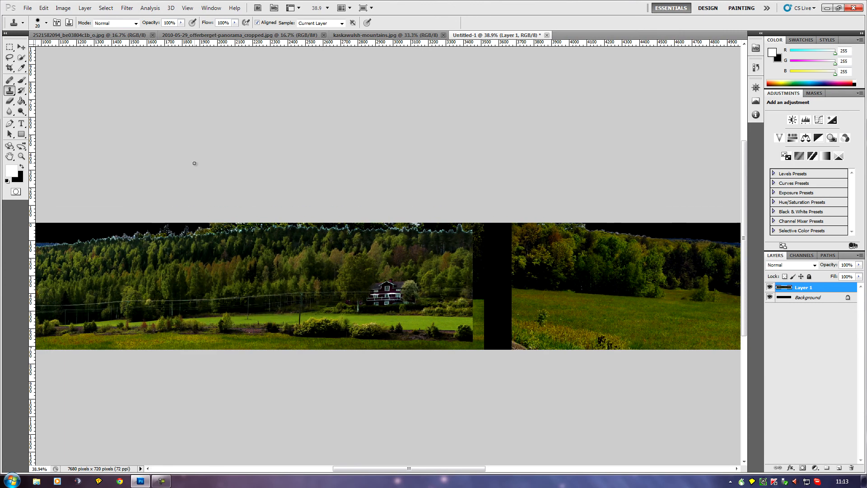
click(9, 57)
mouse_move(356, 291)
mouse_down()
mouse_move(389, 266)
mouse_move(422, 282)
mouse_move(424, 297)
mouse_move(399, 310)
mouse_move(356, 290)
mouse_up()
right_click(387, 297)
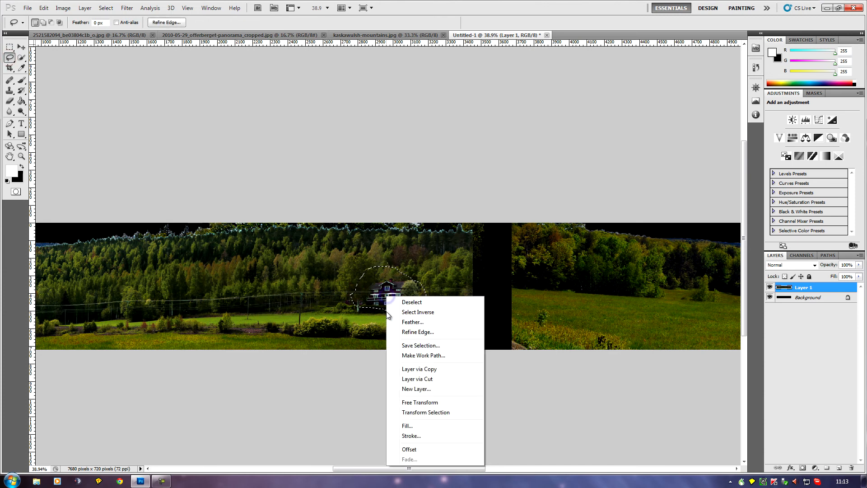
click(409, 426)
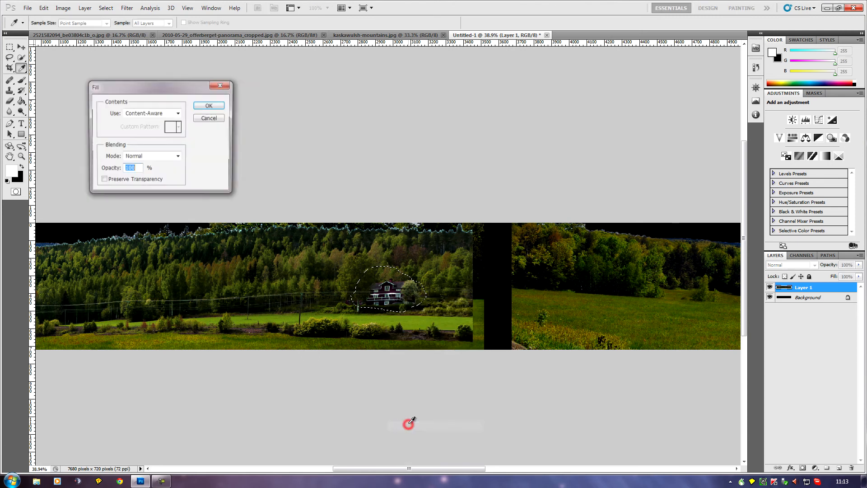
click(208, 106)
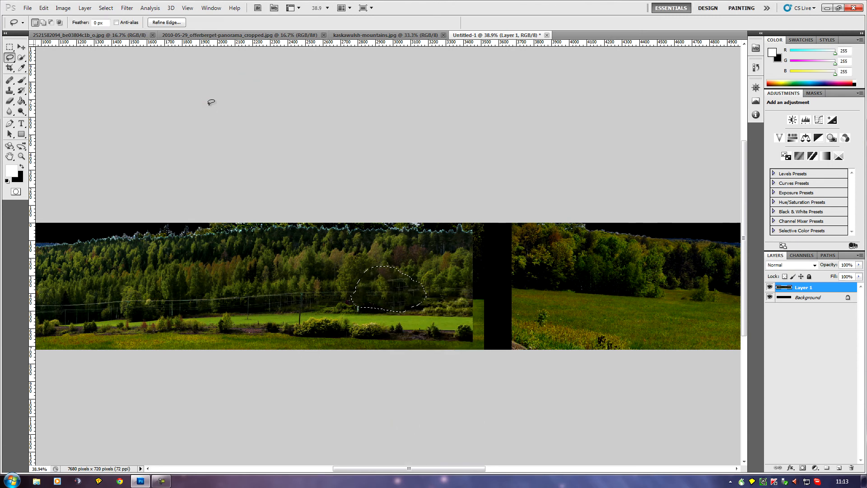
click(331, 348)
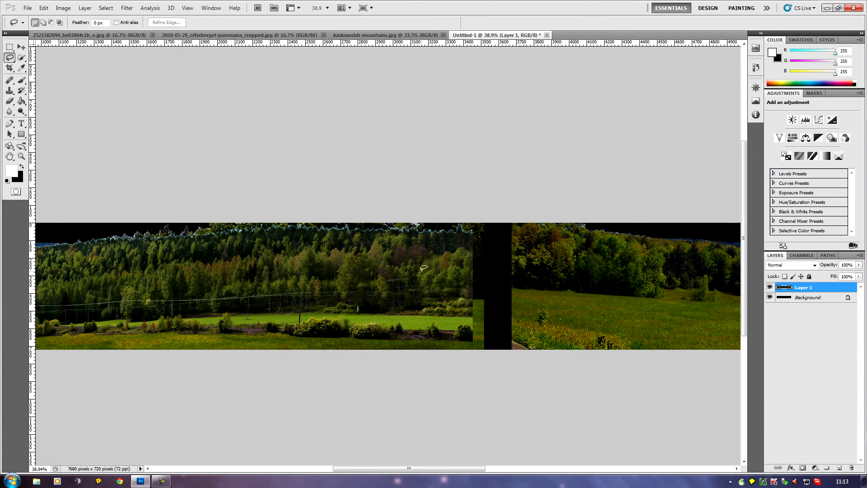
Clone tree foliage over the upper white line remnants in the forest where the house was filled in.
alt+scroll(452, 335, up, 1)
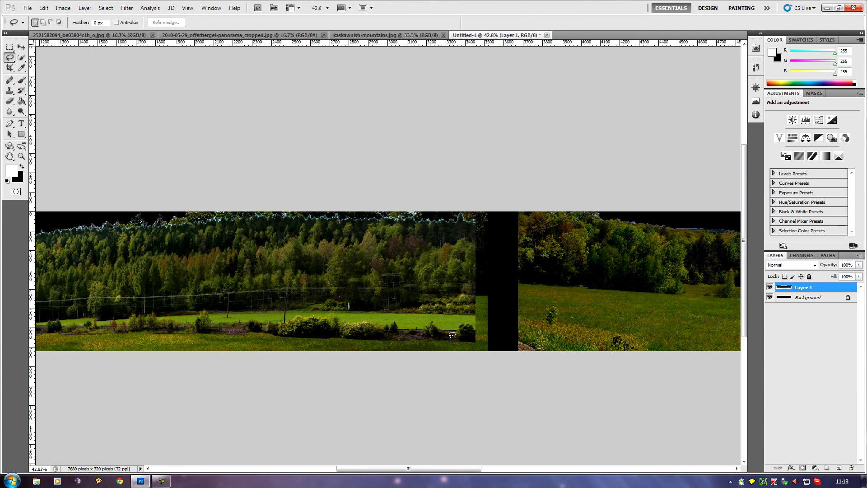
alt+scroll(480, 350, up, 3)
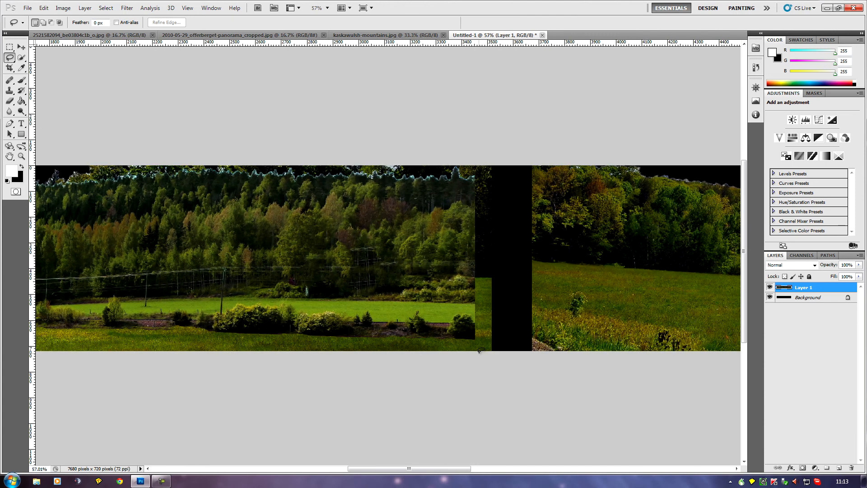
alt+scroll(480, 350, up, 1)
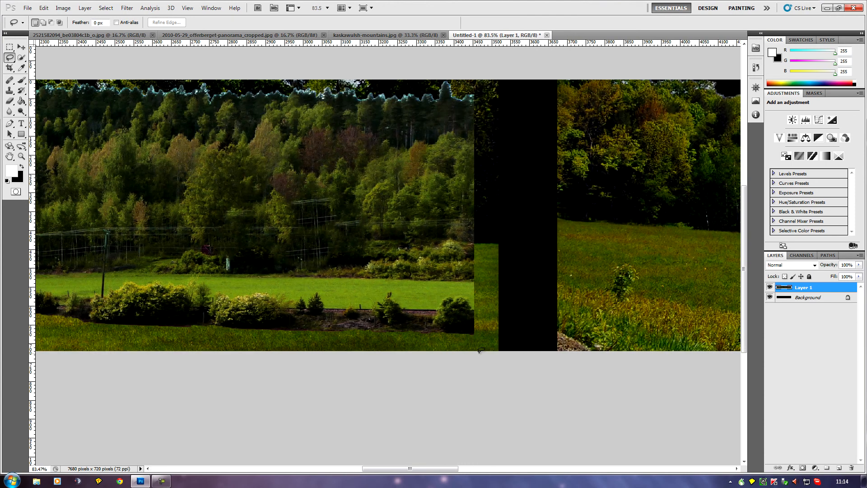
alt+scroll(480, 351, up, 2)
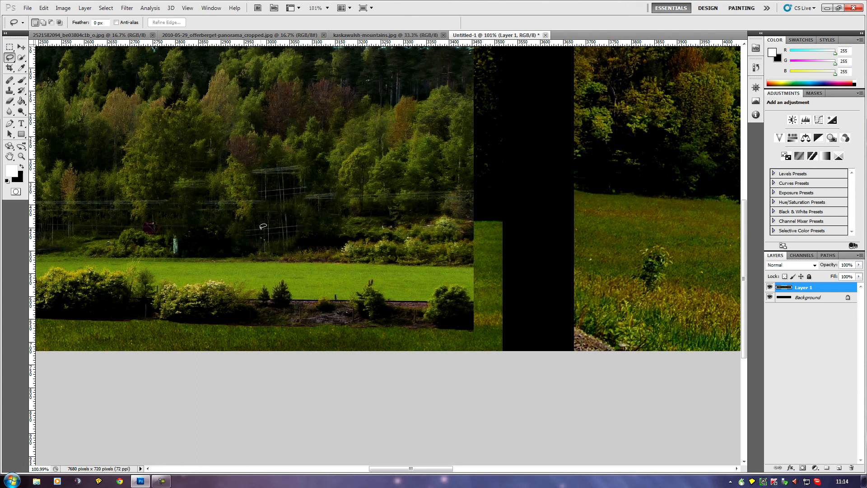
alt+scroll(296, 260, down, 4)
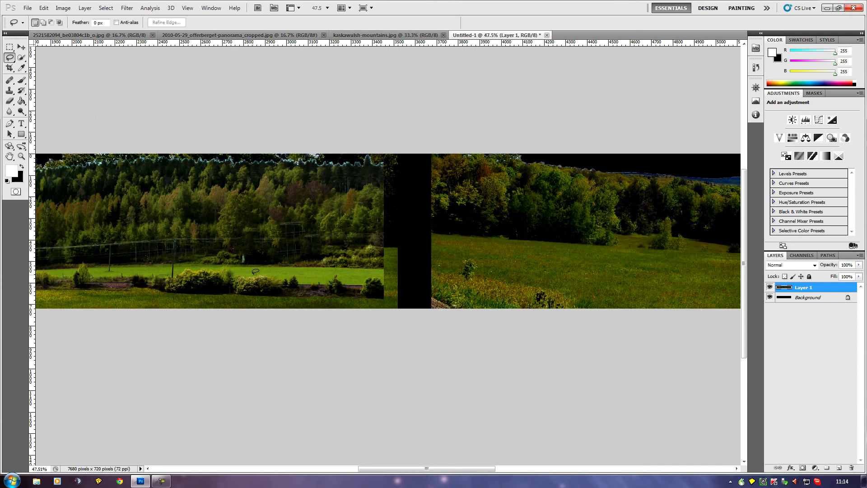
alt+scroll(255, 271, up, 4)
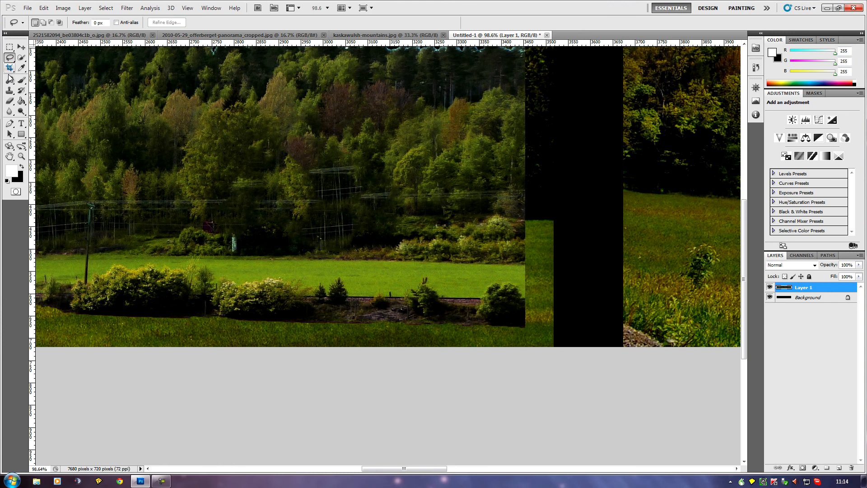
click(10, 90)
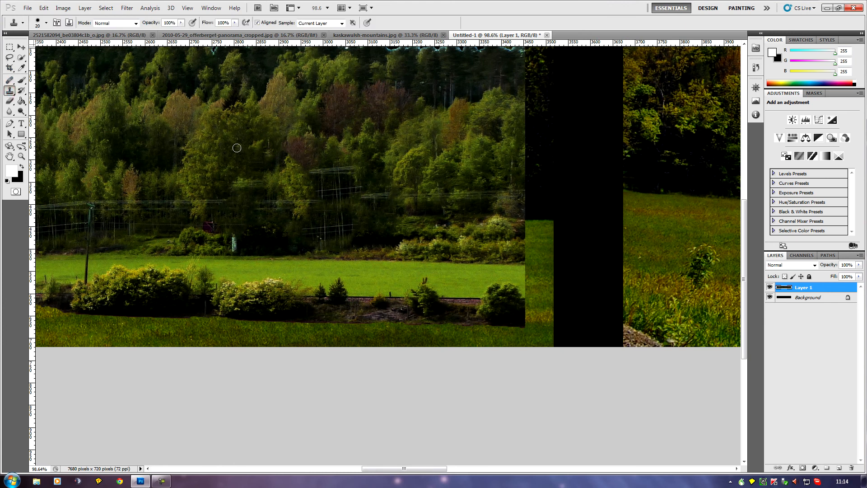
alt+click(216, 153)
click(307, 173)
mouse_move(324, 168)
mouse_down()
mouse_move(342, 179)
mouse_move(360, 171)
mouse_move(340, 182)
mouse_move(352, 188)
mouse_move(326, 181)
mouse_move(323, 198)
mouse_move(319, 189)
mouse_move(343, 199)
mouse_move(362, 183)
mouse_up()
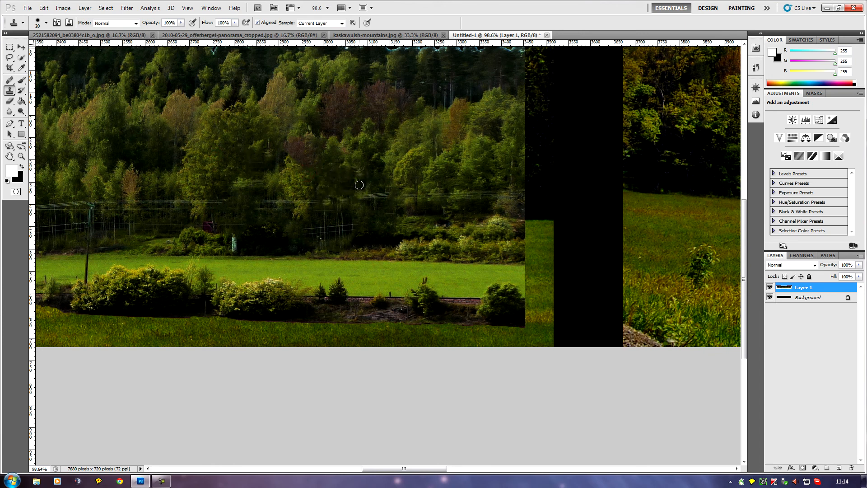
Lasso the black gap with both neighbouring landscape edges, replace it using Content-Aware Fill at 100% opacity, and deselect.
scroll(245, 242, down, 3)
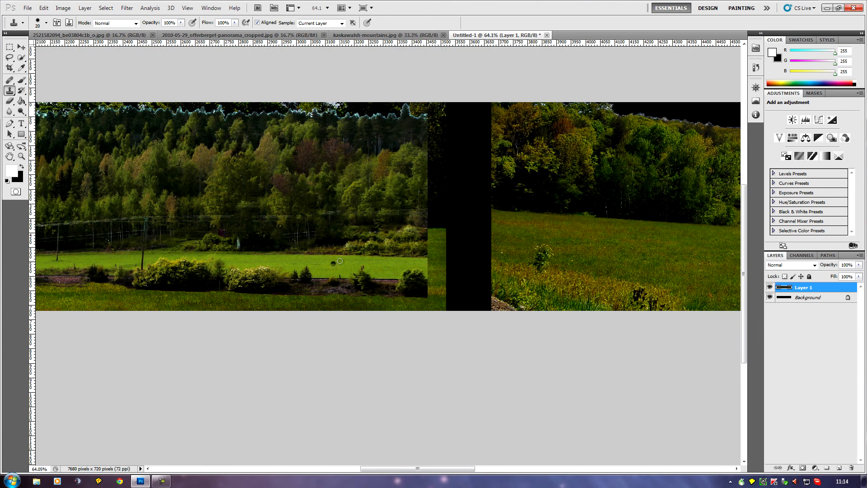
scroll(337, 263, down, 3)
scroll(338, 259, down, 1)
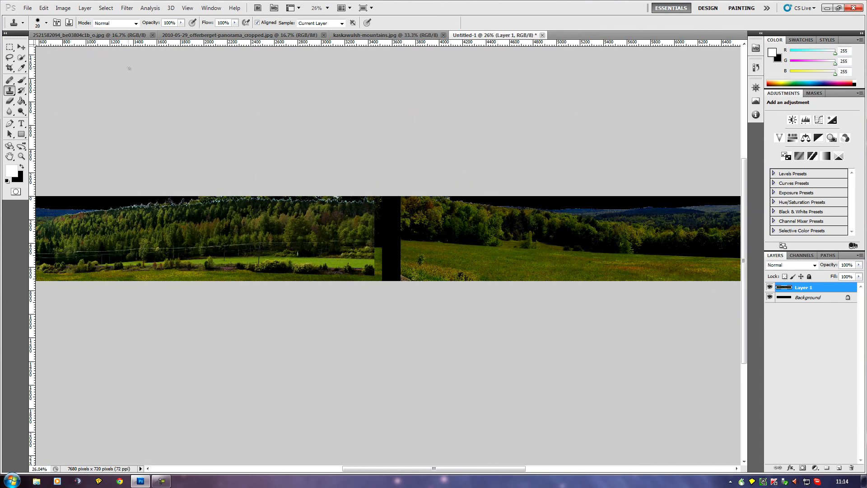
click(9, 58)
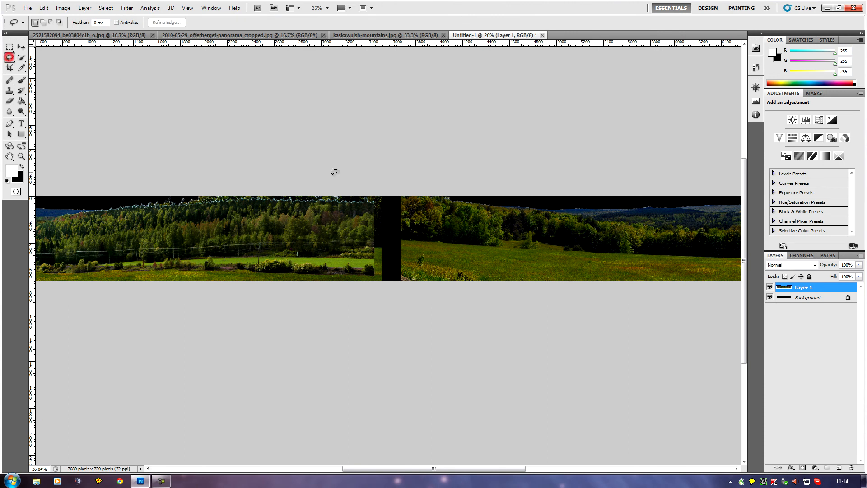
mouse_move(351, 201)
mouse_down()
mouse_move(411, 196)
mouse_move(433, 223)
mouse_move(437, 242)
mouse_move(400, 284)
mouse_move(337, 280)
mouse_move(332, 213)
mouse_move(346, 196)
mouse_up()
right_click(370, 239)
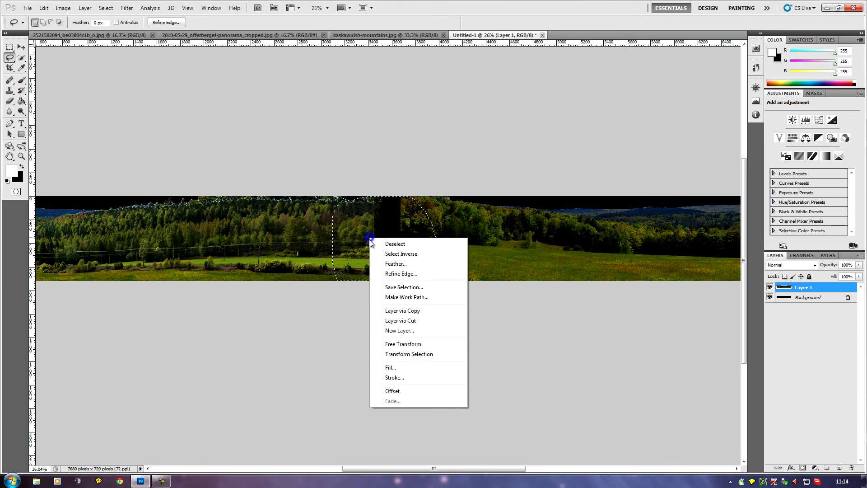
click(391, 370)
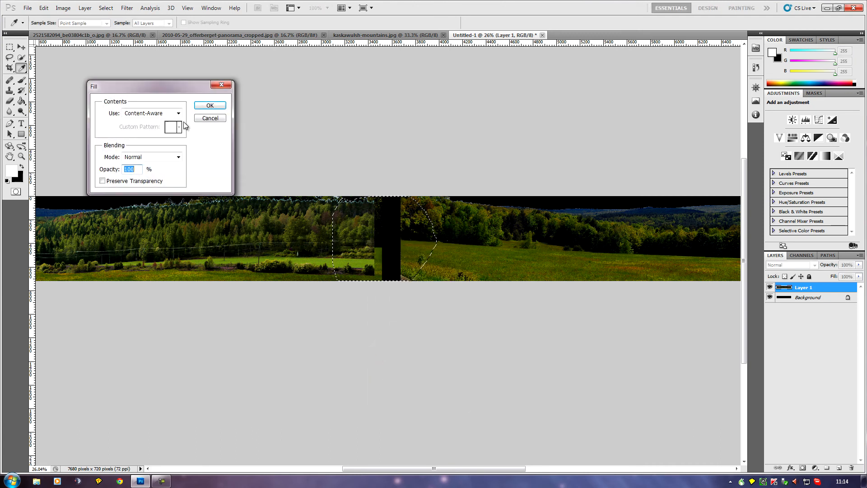
click(210, 105)
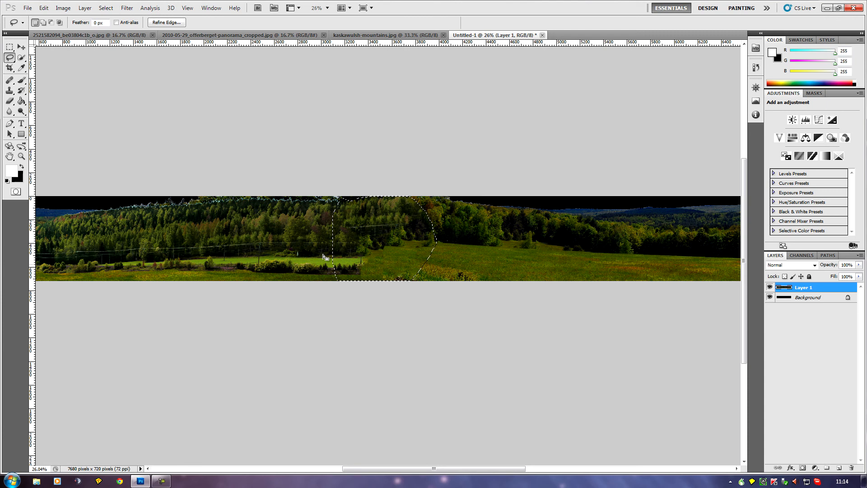
scroll(422, 294, up, 3)
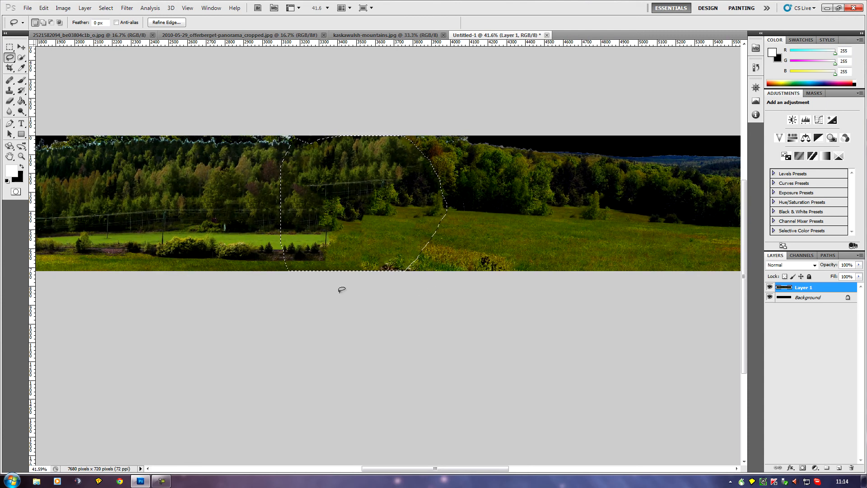
click(308, 290)
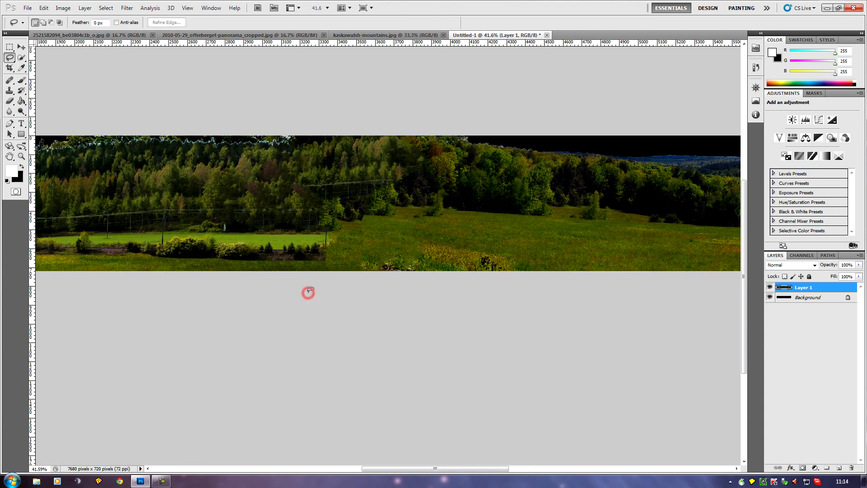
Lasso the abrupt end of the bright green field and hedge, replace it using Content-Aware Fill at 100% opacity, and deselect.
mouse_move(270, 211)
mouse_down()
mouse_move(355, 210)
mouse_move(366, 245)
mouse_move(317, 260)
mouse_move(289, 256)
mouse_move(246, 221)
mouse_move(271, 211)
mouse_up()
right_click(306, 230)
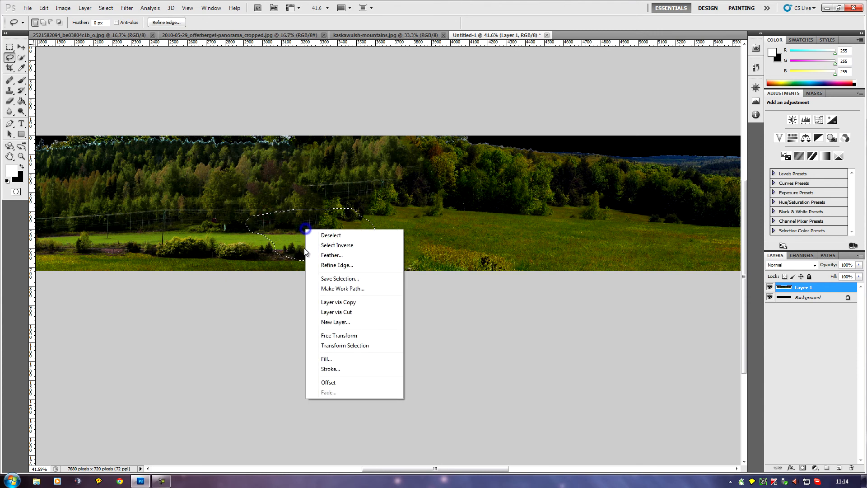
click(325, 355)
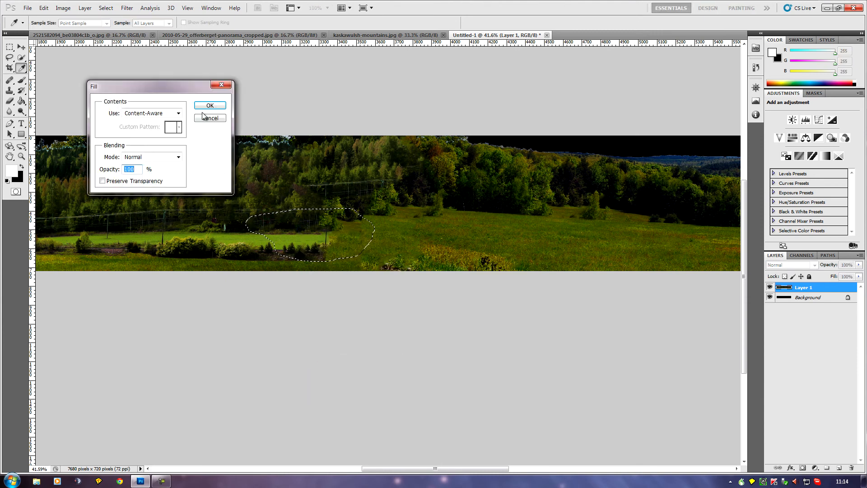
click(199, 105)
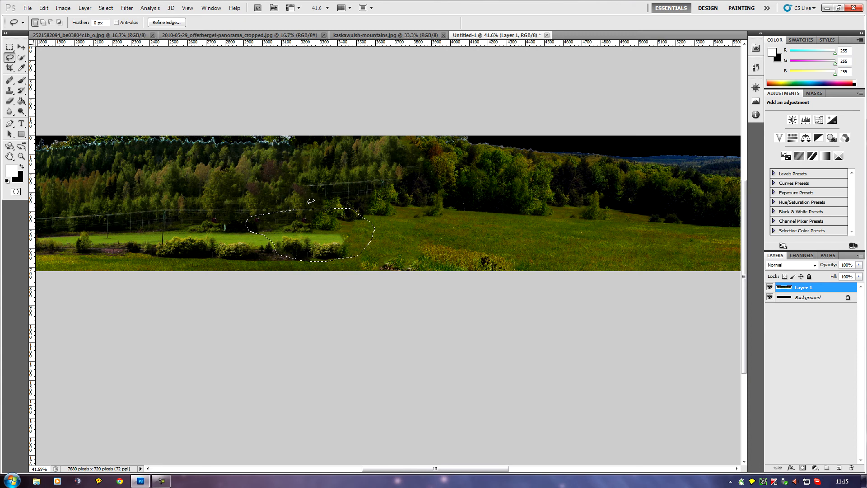
click(320, 216)
Lasso the forest patch containing the power-line fragments above the meadow join, replace it using Content-Aware Fill, and deselect.
mouse_move(285, 180)
mouse_down()
mouse_move(397, 170)
mouse_move(378, 204)
mouse_move(317, 211)
mouse_move(297, 179)
mouse_up()
right_click(333, 193)
click(356, 322)
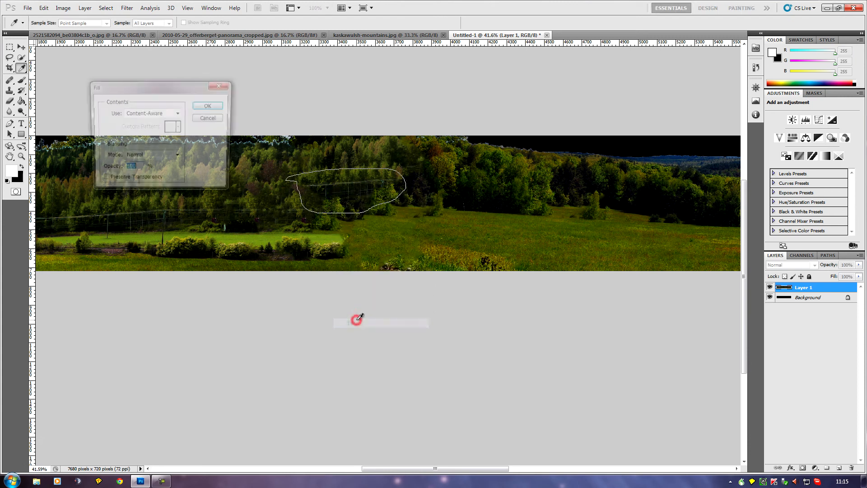
click(211, 106)
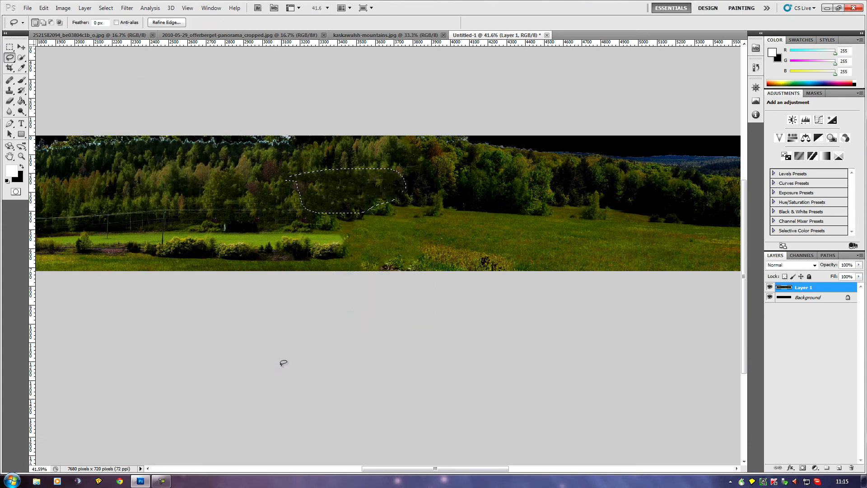
click(394, 301)
Lasso the end section of the bright green field with its hedge, replace it using Content-Aware Fill at 100% opacity, and deselect.
scroll(391, 354, down, 3)
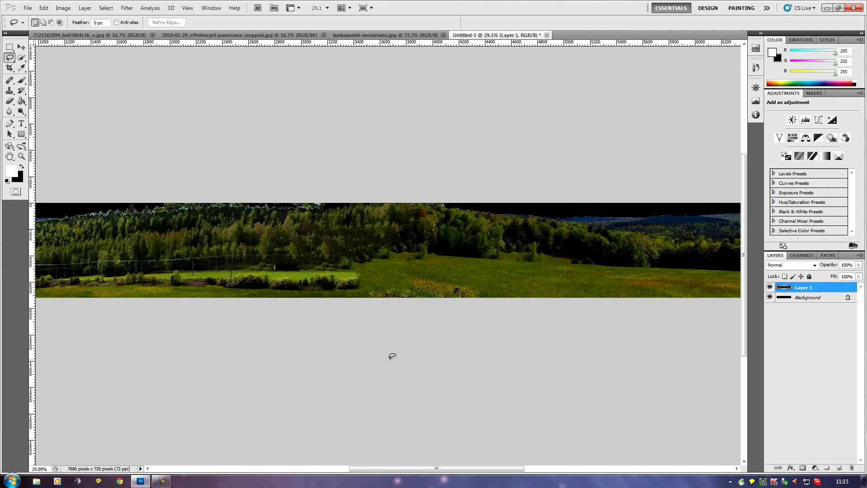
scroll(392, 356, up, 2)
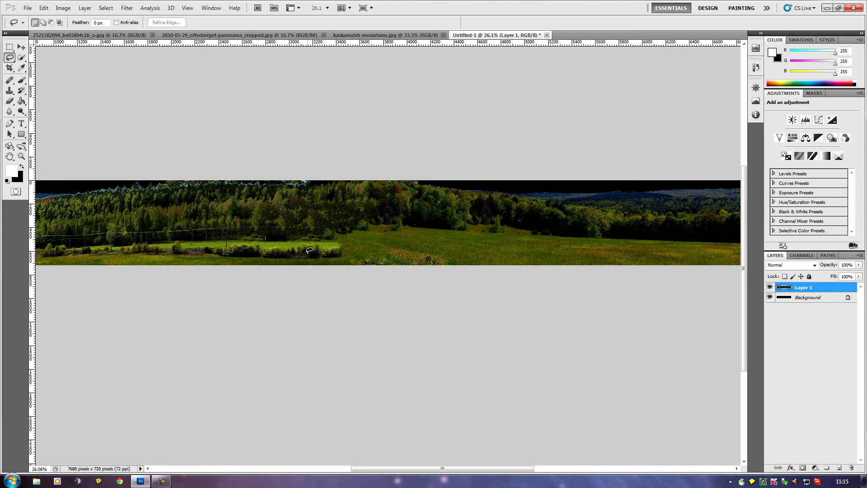
scroll(293, 244, up, 3)
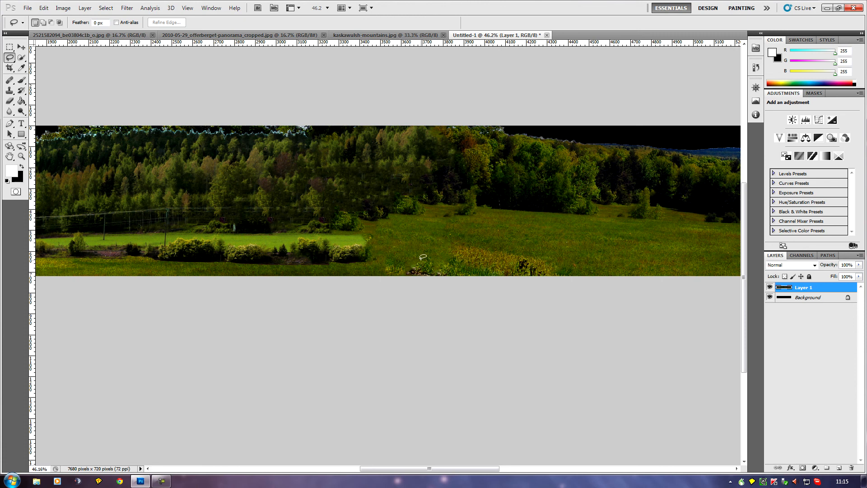
scroll(294, 278, down, 3)
scroll(295, 278, down, 1)
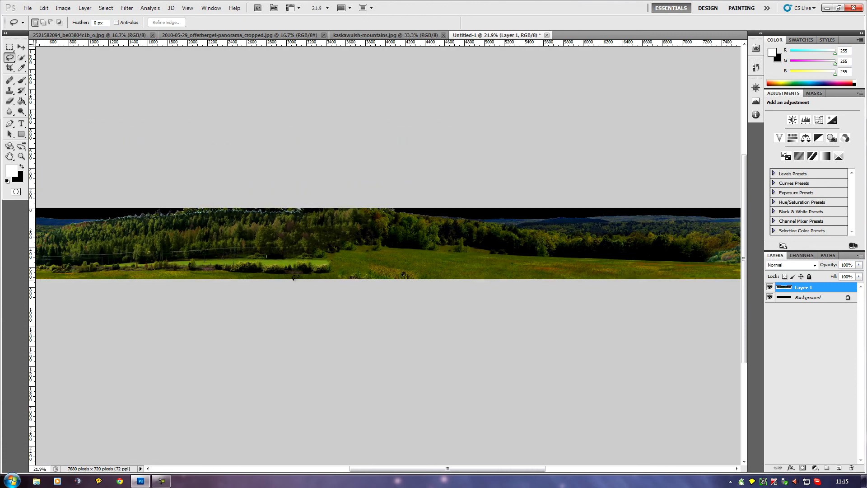
scroll(295, 277, up, 4)
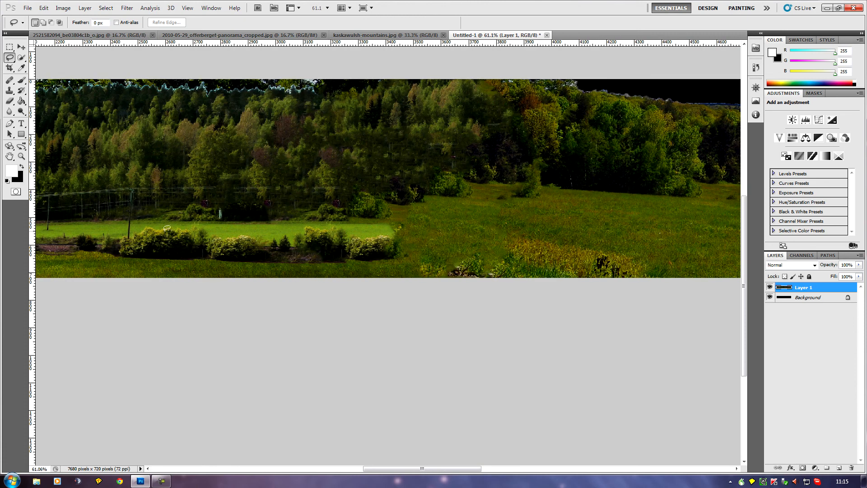
scroll(160, 296, down, 1)
mouse_move(325, 224)
mouse_down()
mouse_move(359, 234)
mouse_move(364, 244)
mouse_move(347, 253)
mouse_move(305, 248)
mouse_up()
mouse_move(204, 259)
mouse_down()
mouse_move(152, 247)
mouse_move(167, 231)
mouse_move(276, 228)
mouse_up()
right_click(237, 245)
click(258, 374)
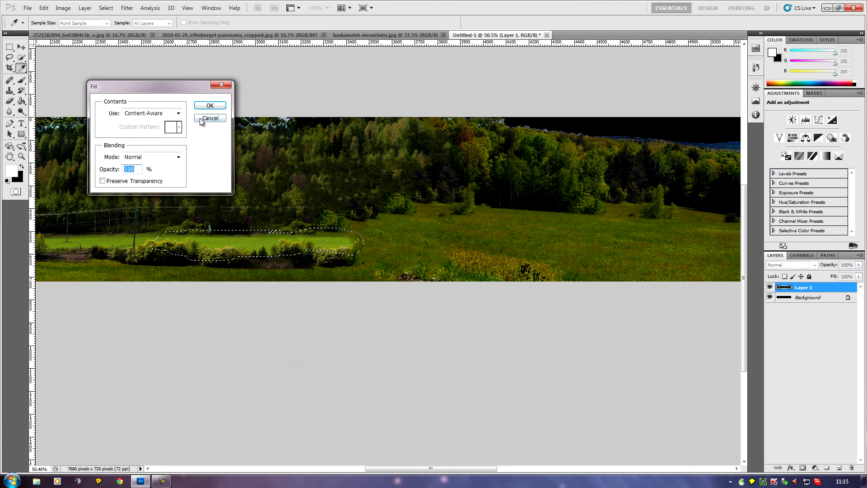
click(208, 105)
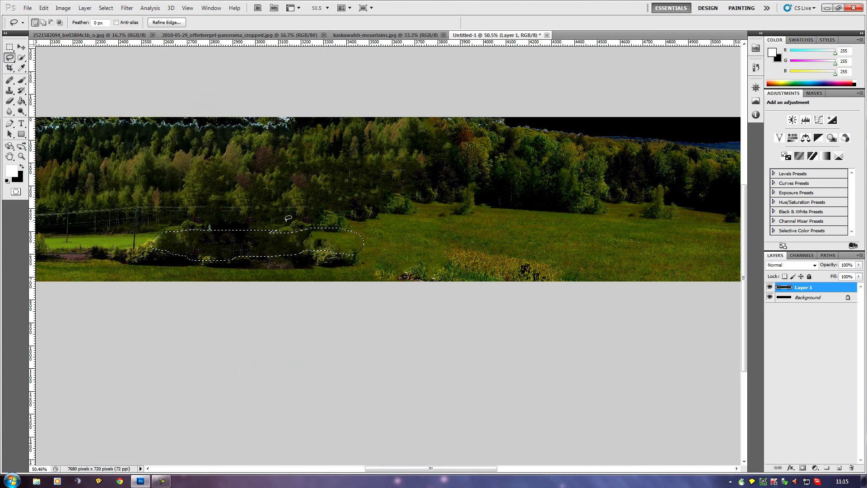
click(404, 285)
Clone meadow grass over the dark shrub bottoms along the forest edge near the join.
scroll(411, 318, down, 2)
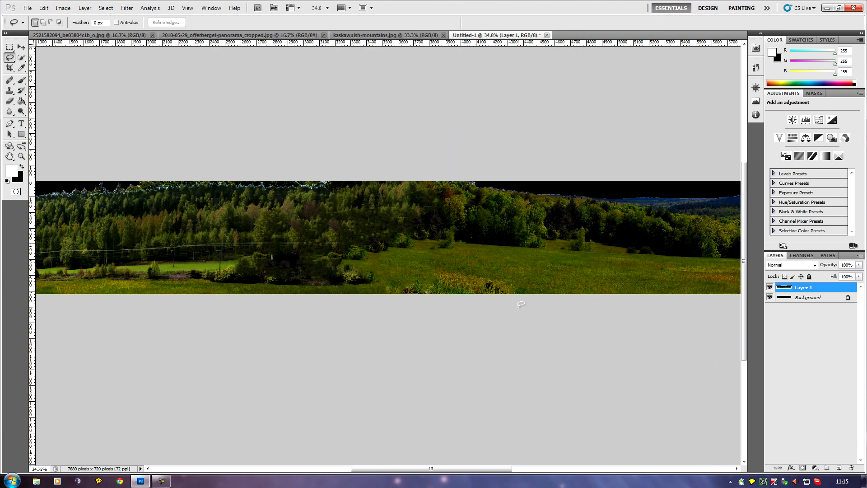
scroll(492, 289, up, 5)
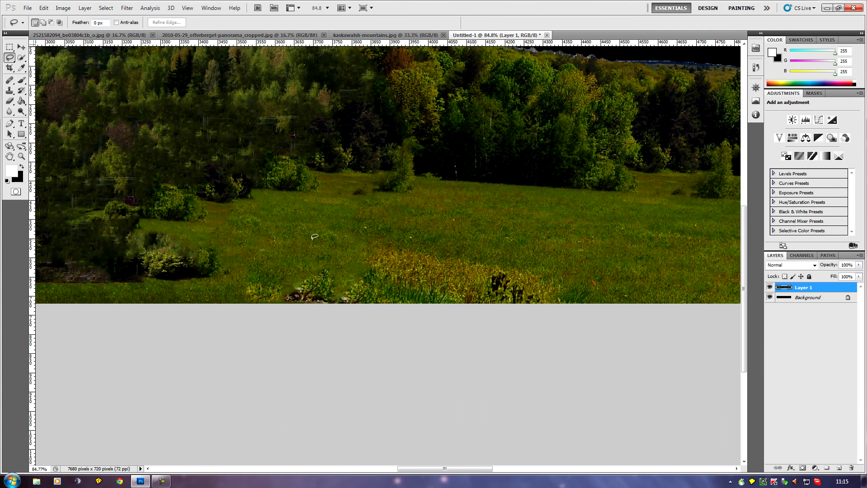
click(10, 90)
alt+click(317, 212)
drag(247, 197, 232, 200)
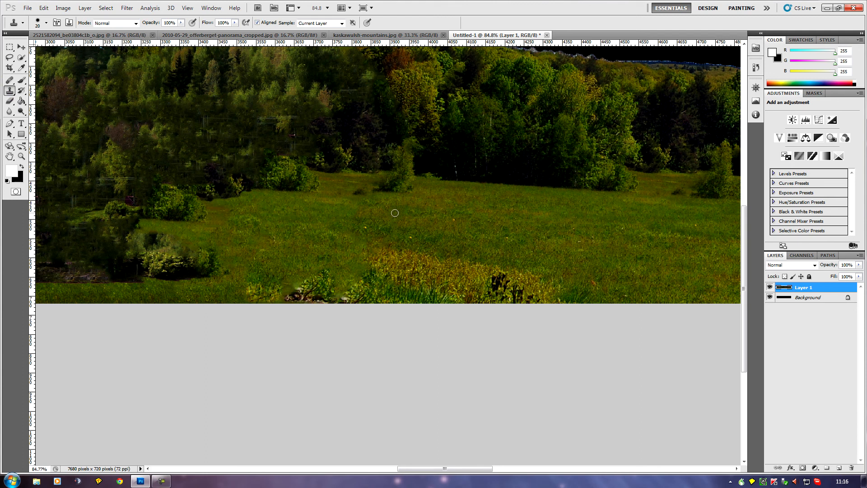
mouse_move(284, 195)
mouse_down()
mouse_move(228, 187)
mouse_move(229, 195)
mouse_move(258, 194)
mouse_move(202, 197)
mouse_move(231, 196)
mouse_up()
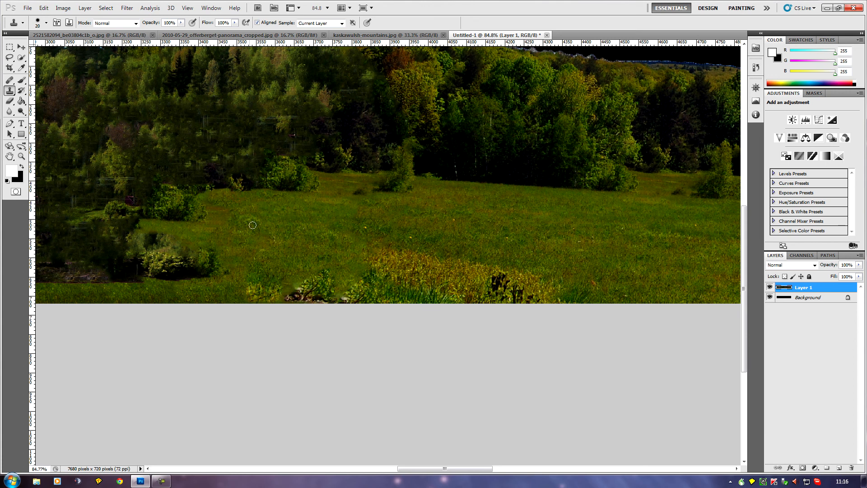
Lasso a narrow strip of meadow grass just below the forest edge, replace it using Content-Aware Fill, and deselect.
scroll(312, 215, down, 3)
scroll(364, 212, down, 3)
scroll(463, 263, up, 4)
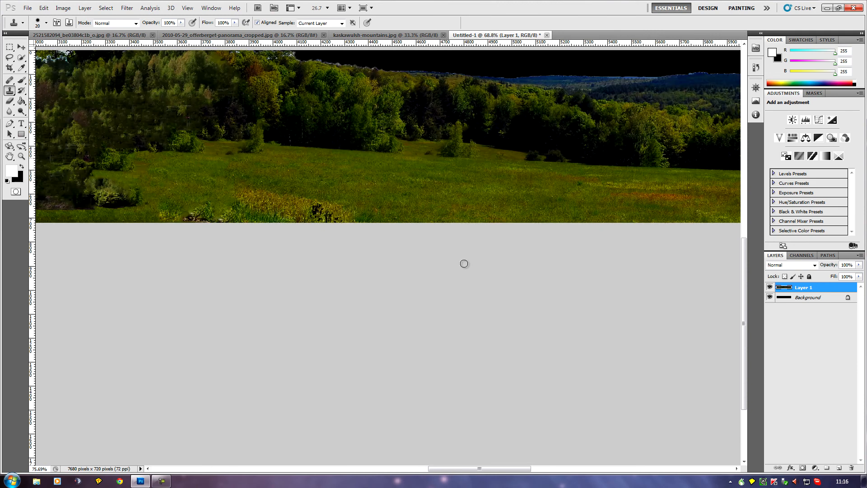
scroll(464, 263, down, 1)
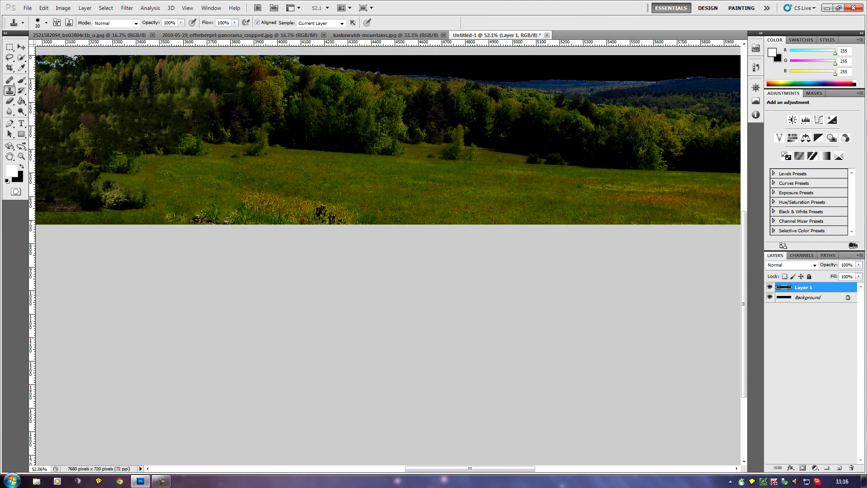
click(9, 57)
mouse_move(189, 159)
mouse_down()
mouse_move(247, 164)
mouse_move(158, 172)
mouse_move(162, 157)
mouse_move(186, 157)
mouse_up()
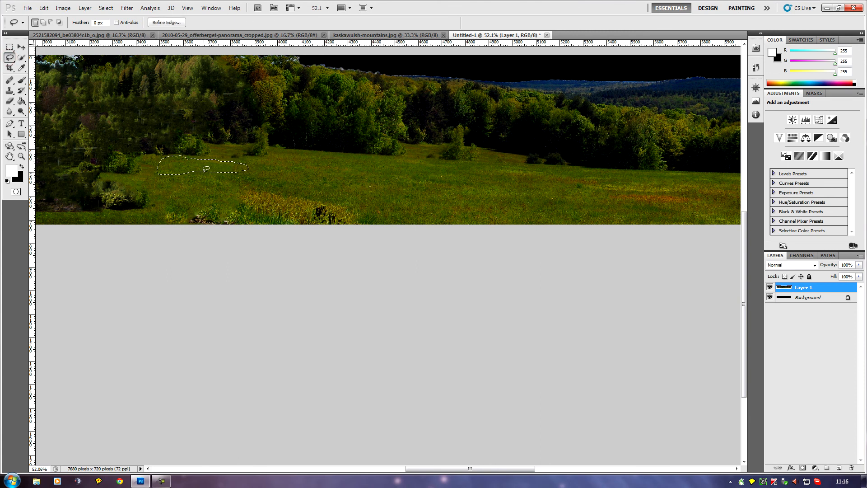
right_click(204, 173)
click(226, 302)
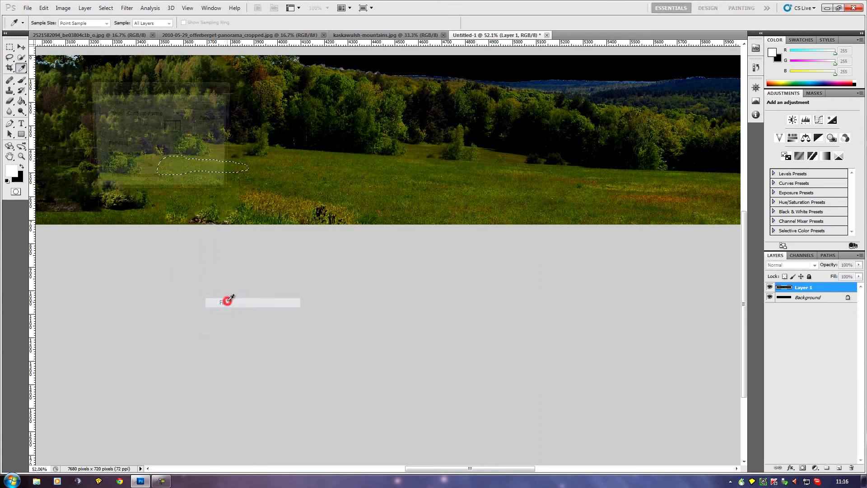
click(203, 106)
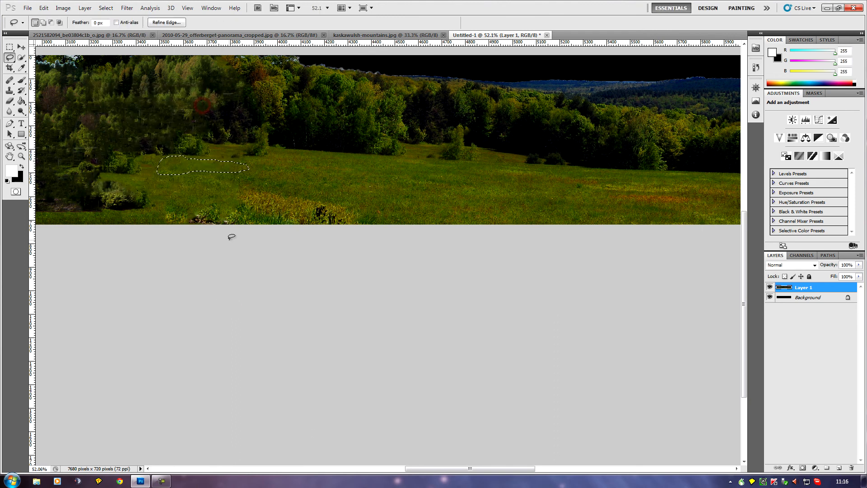
key(ctrl+d)
Lasso the yellow flowers and dark plants along the meadow's lower edge, replace them using Content-Aware Fill, and deselect.
drag(307, 220, 307, 220)
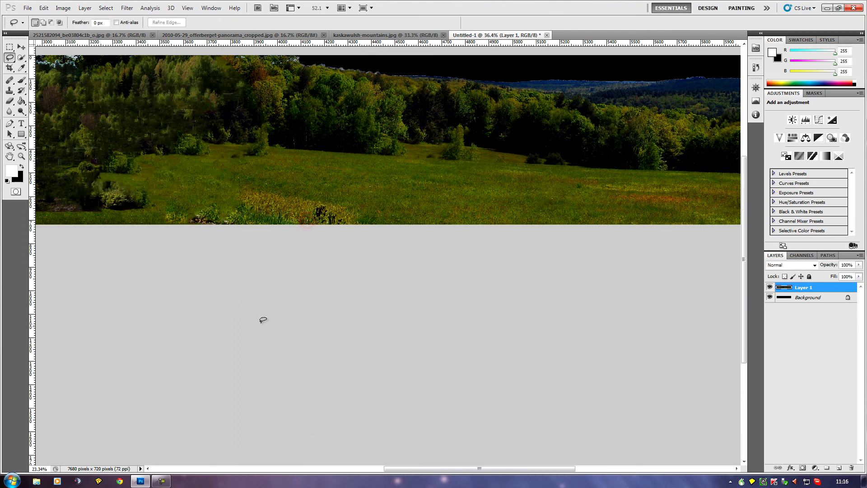
scroll(260, 319, down, 3)
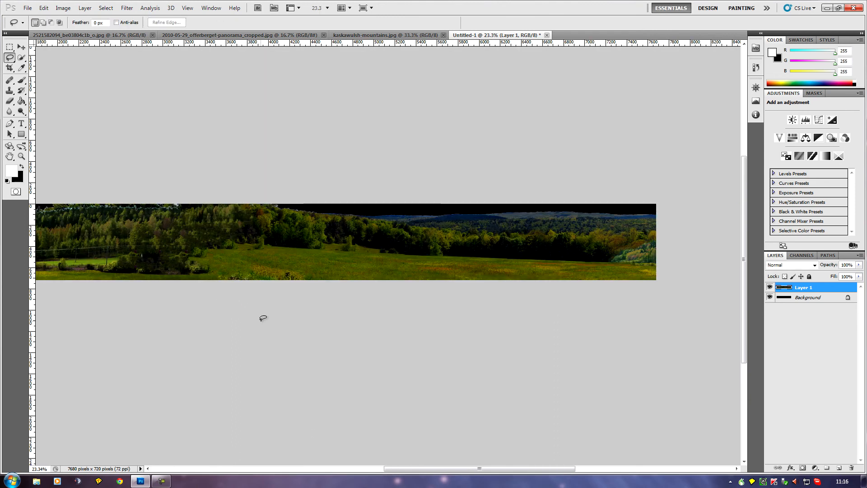
mouse_move(240, 263)
mouse_down()
mouse_move(306, 264)
mouse_move(310, 281)
mouse_move(259, 282)
mouse_move(235, 266)
mouse_up()
right_click(259, 276)
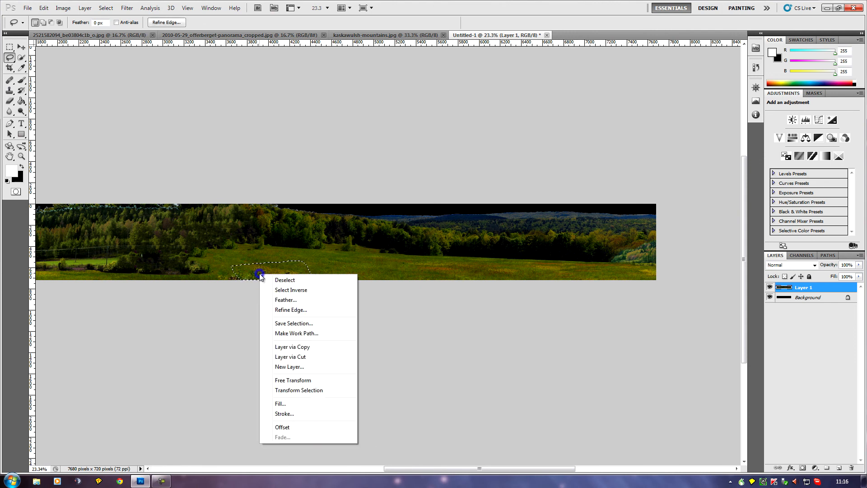
click(276, 403)
click(206, 108)
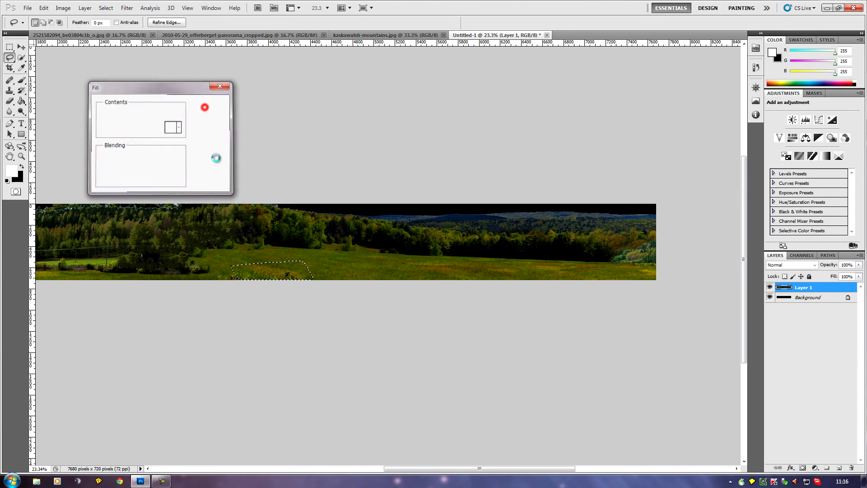
click(333, 277)
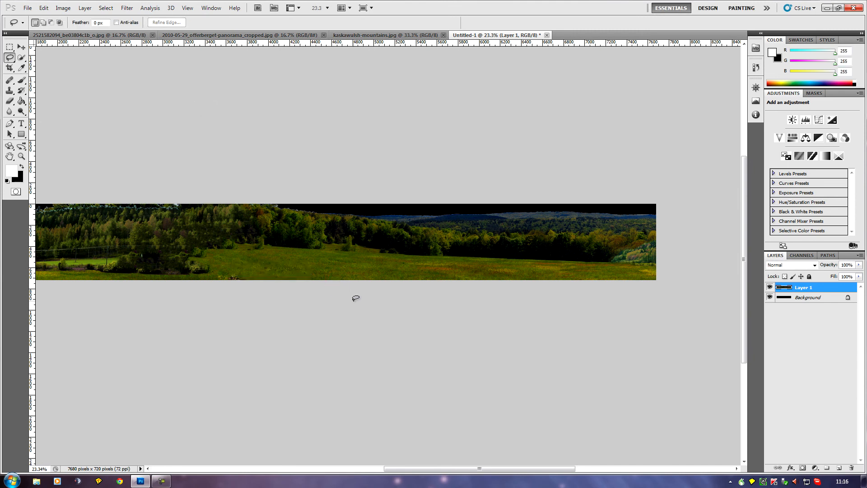
scroll(354, 296, up, 3)
scroll(173, 246, up, 2)
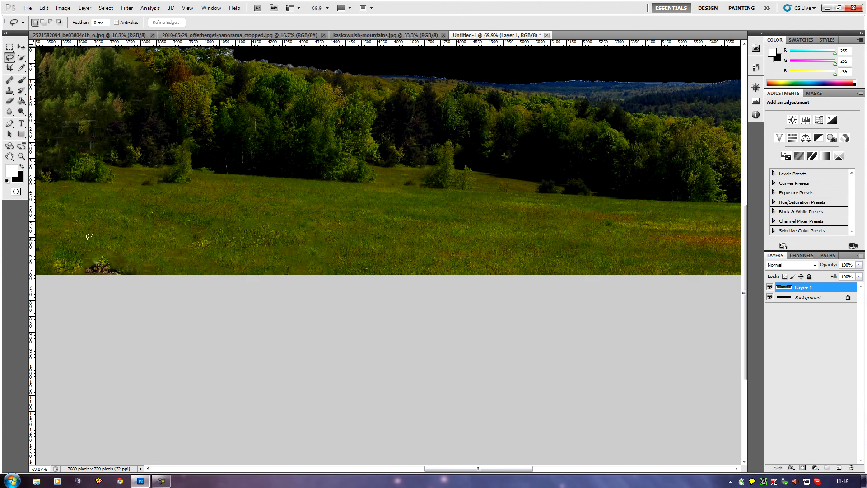
Examine the whole panorama for seamlessness, checking the blended join, the meadow and the skyline over the distant hills.
scroll(312, 259, down, 3)
scroll(346, 289, down, 1)
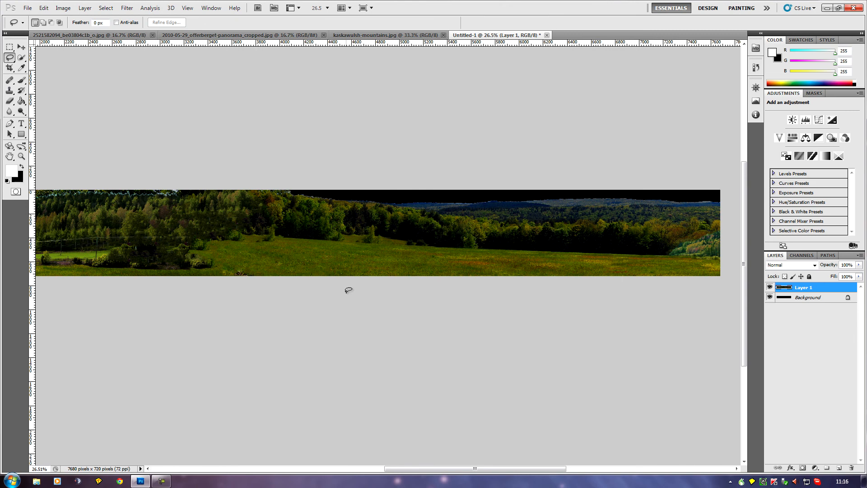
scroll(349, 290, down, 1)
scroll(348, 289, down, 1)
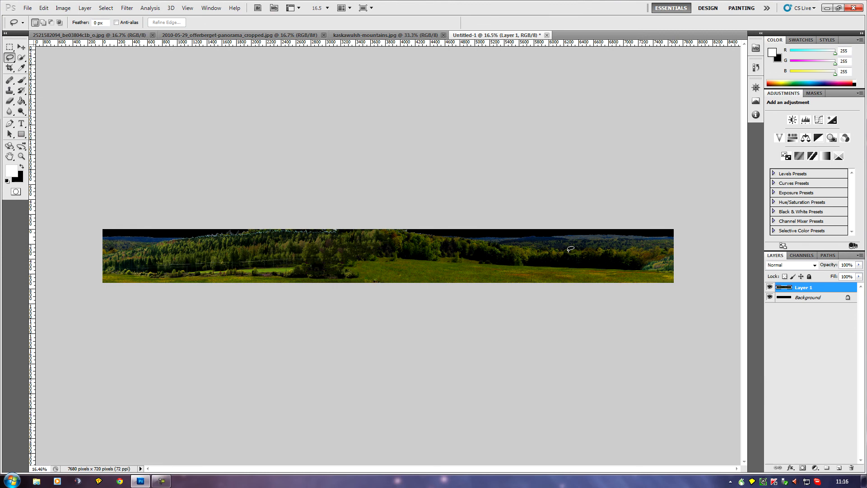
scroll(571, 249, up, 2)
scroll(570, 249, down, 1)
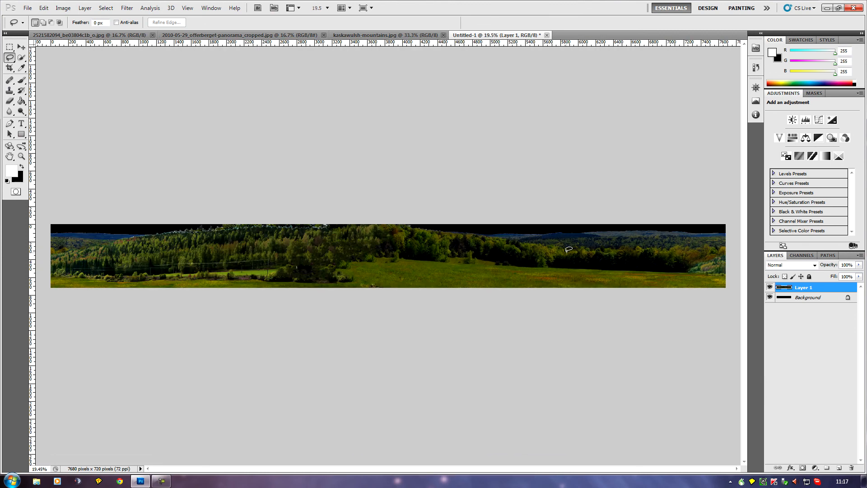
scroll(569, 249, down, 1)
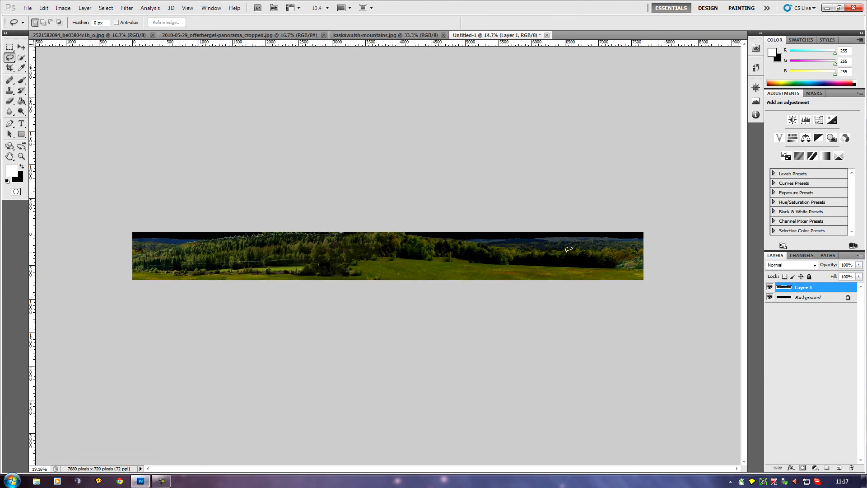
scroll(569, 249, up, 2)
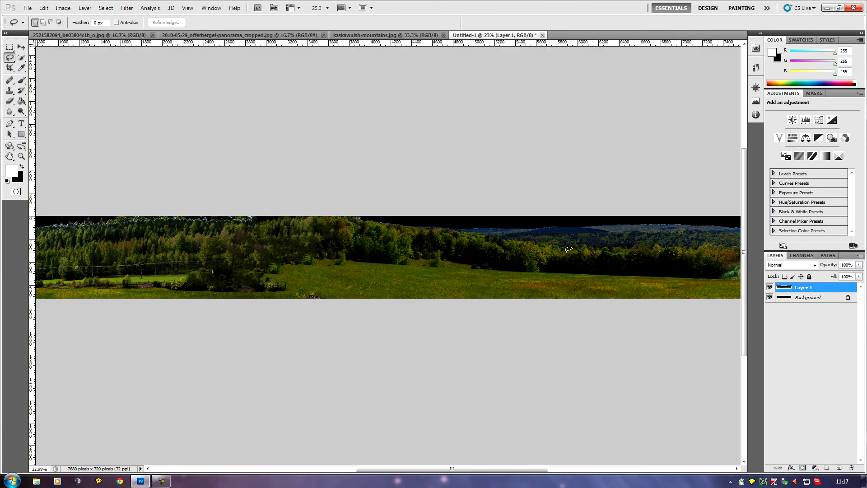
scroll(570, 248, down, 1)
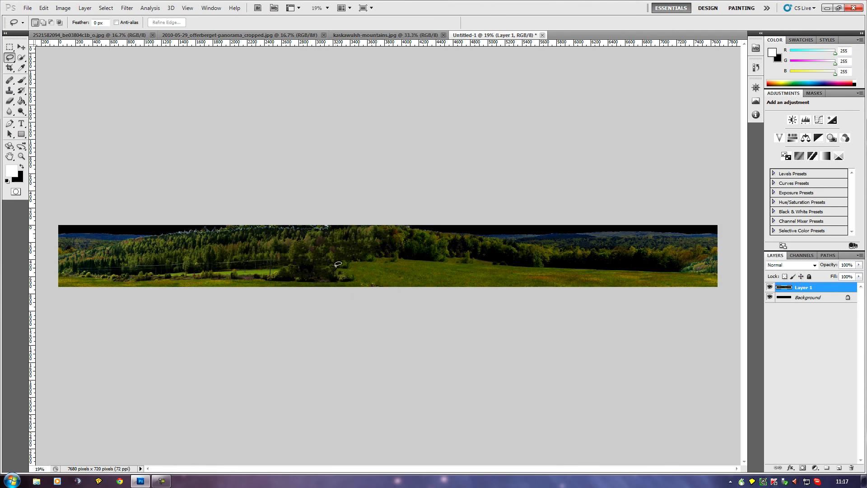
scroll(338, 268, down, 1)
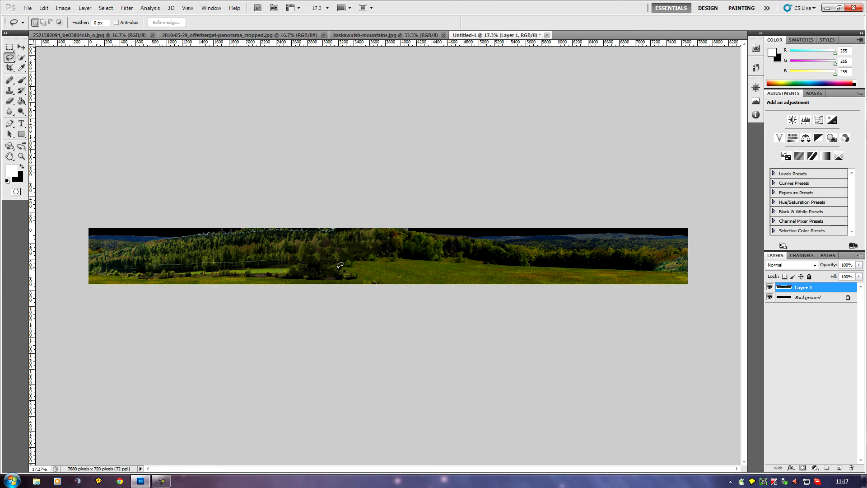
scroll(341, 265, up, 4)
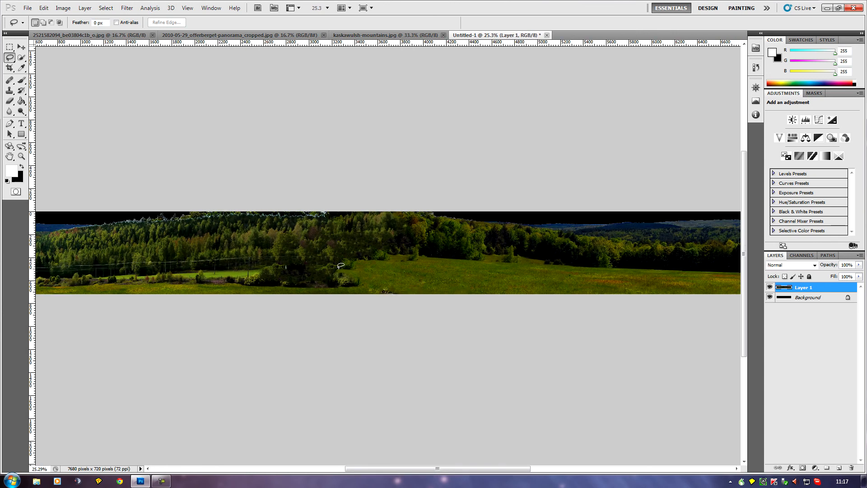
scroll(341, 265, up, 4)
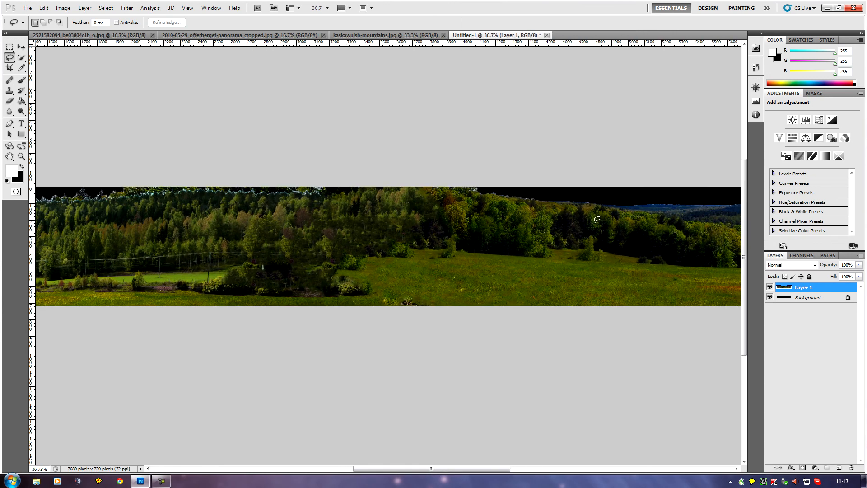
scroll(622, 227, up, 3)
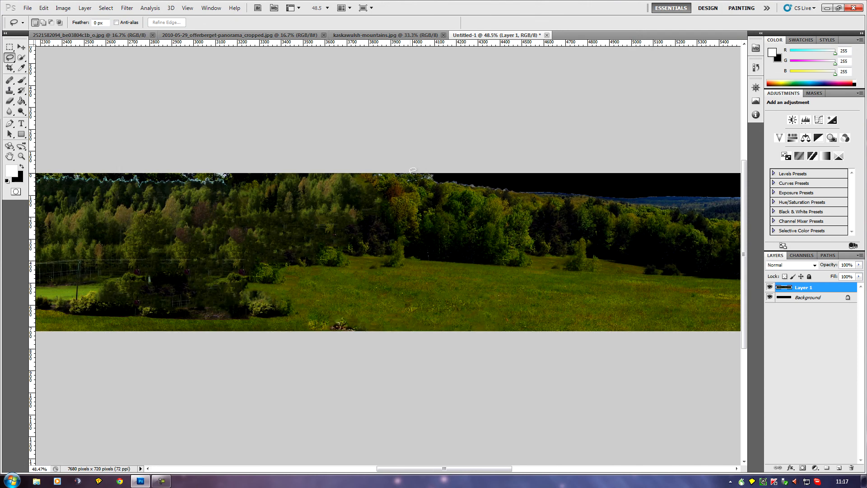
scroll(557, 210, down, 3)
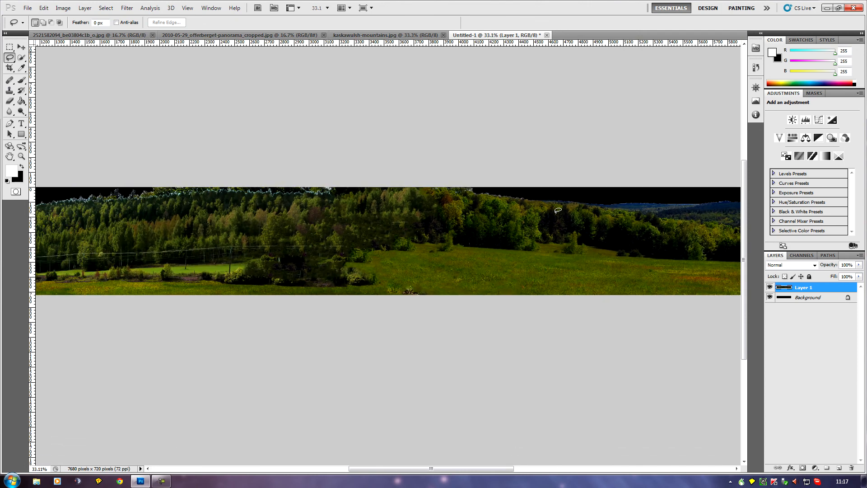
click(419, 471)
drag(430, 471, 491, 471)
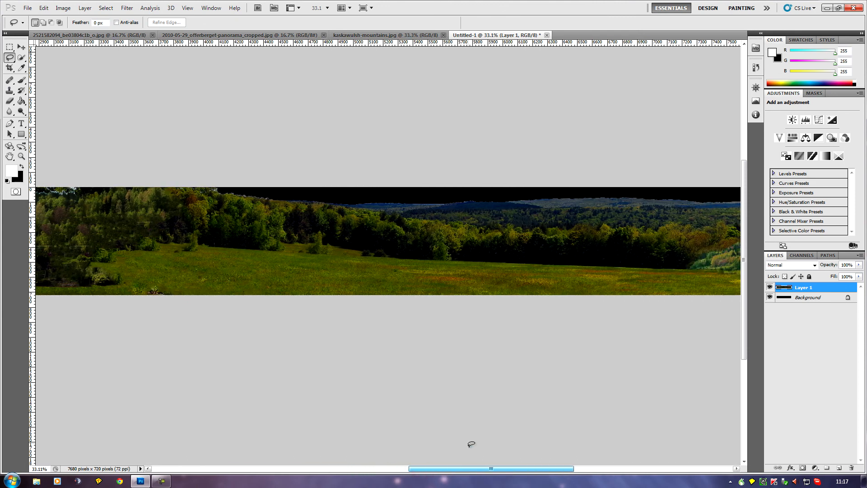
Hide the Background layer and inspect the cut-out edge of the distant mountain ridge against transparency at pixel level.
click(769, 297)
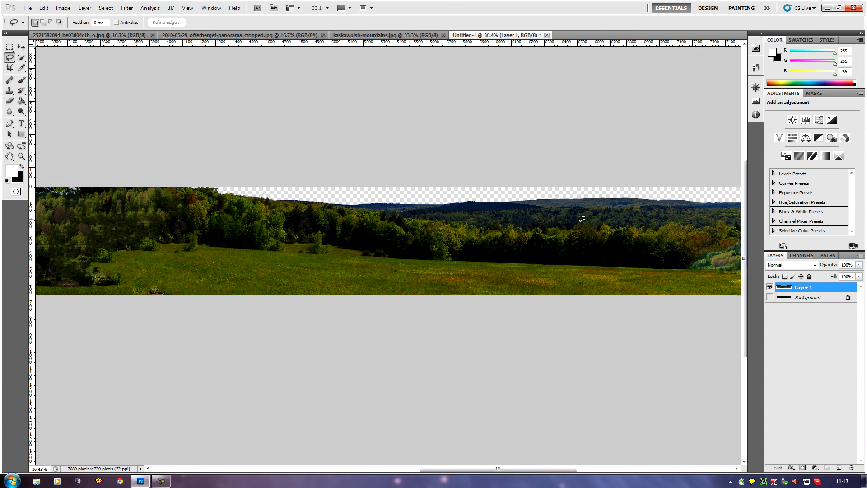
scroll(585, 222, up, 5)
scroll(587, 244, up, 5)
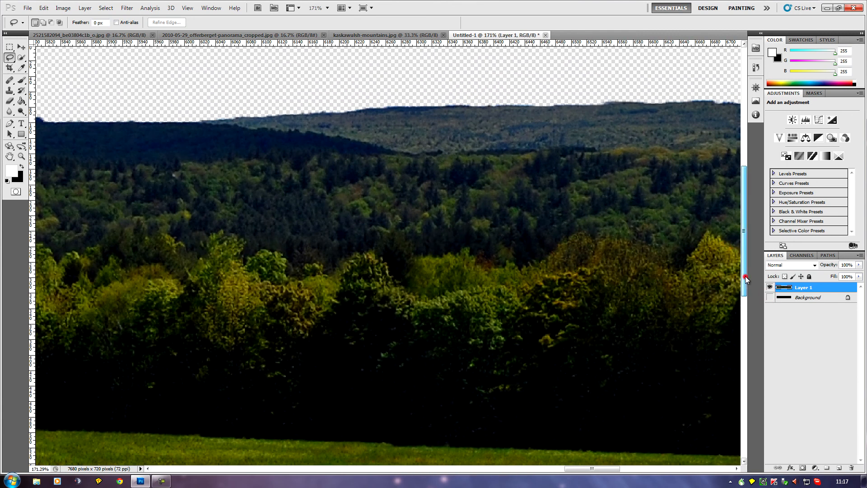
scroll(594, 300, up, 6)
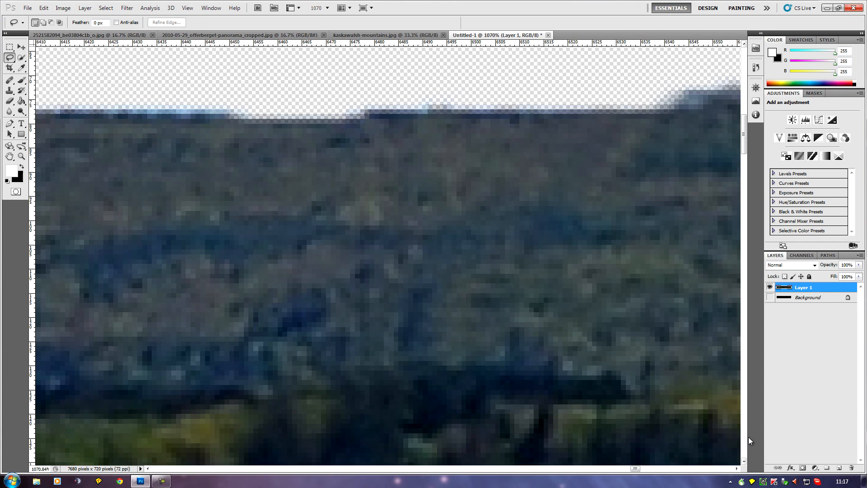
mouse_move(745, 134)
mouse_down()
mouse_move(745, 112)
mouse_move(750, 125)
mouse_up()
scroll(624, 124, up, 3)
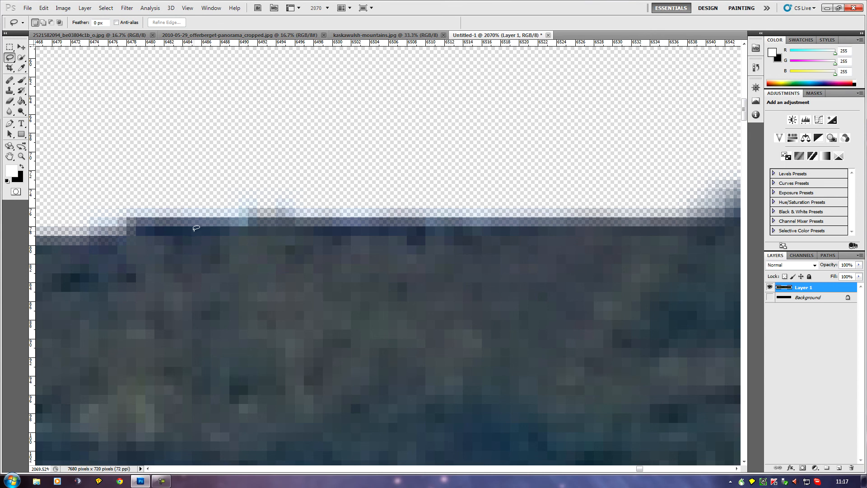
scroll(196, 228, down, 2)
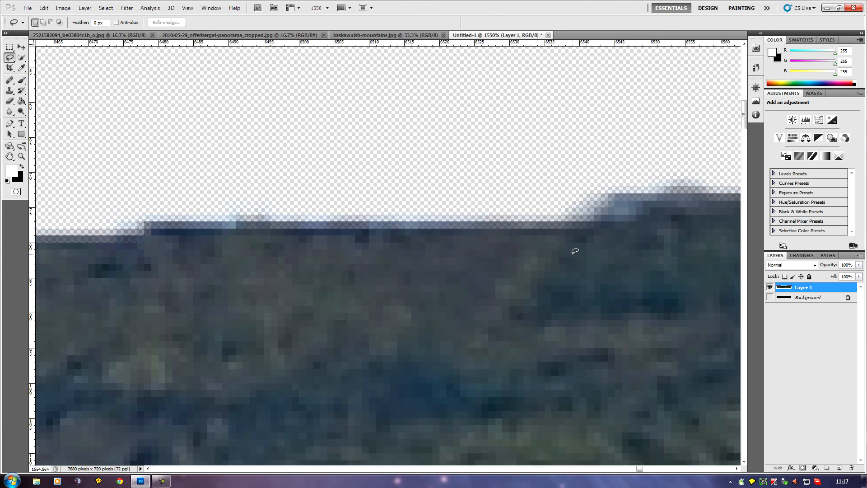
scroll(575, 251, up, 2)
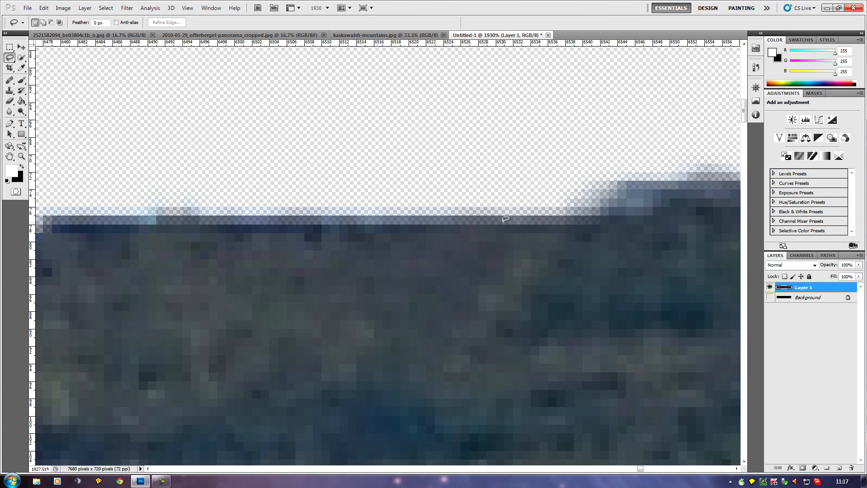
scroll(648, 306, down, 12)
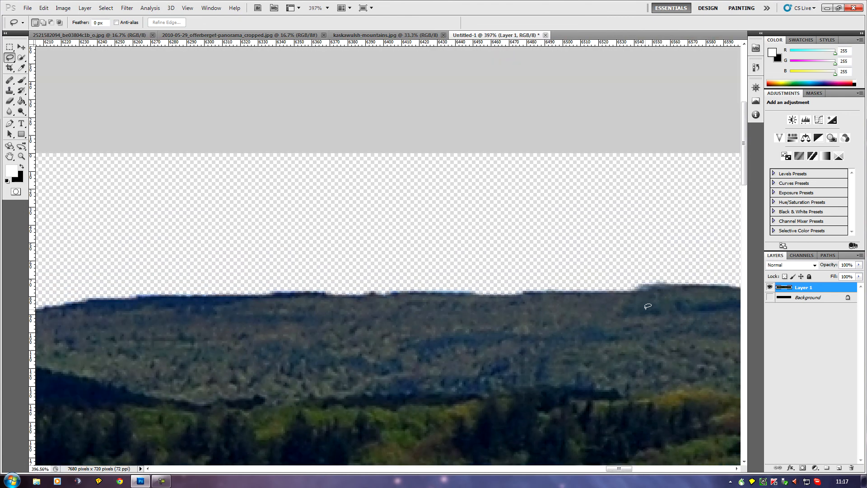
scroll(644, 298, up, 10)
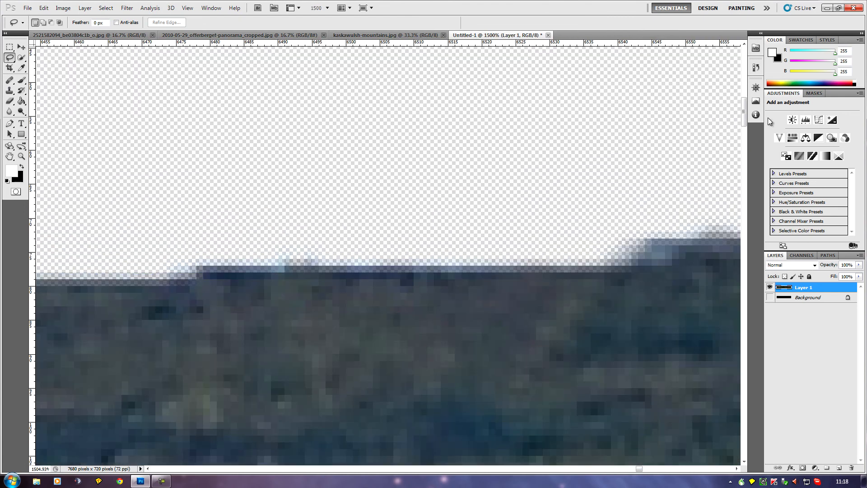
mouse_move(743, 107)
mouse_down()
mouse_move(743, 135)
mouse_move(743, 107)
mouse_up()
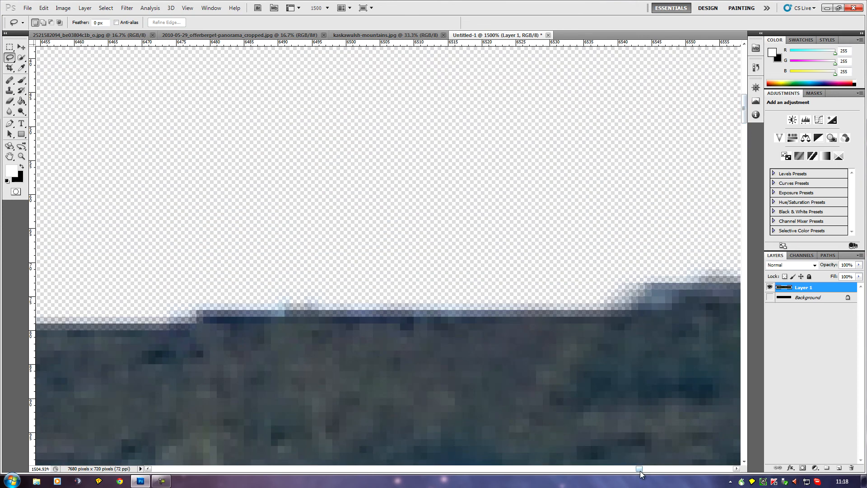
drag(640, 471, 646, 473)
scroll(583, 427, down, 10)
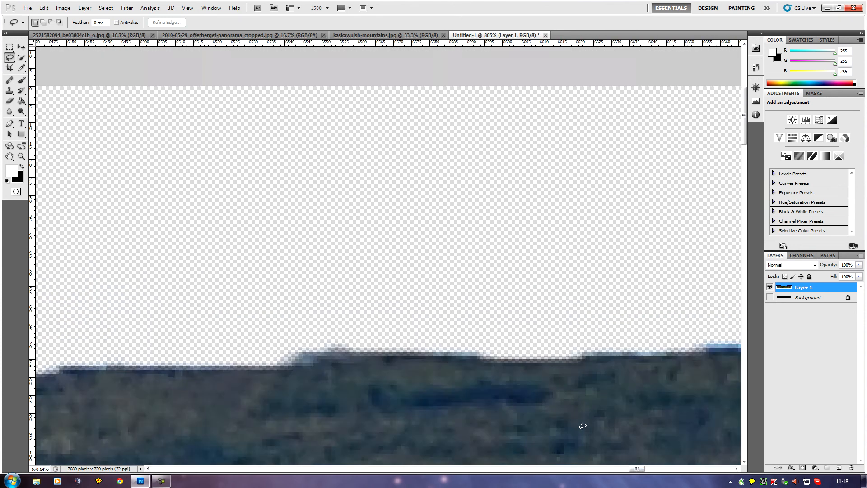
drag(742, 145, 747, 181)
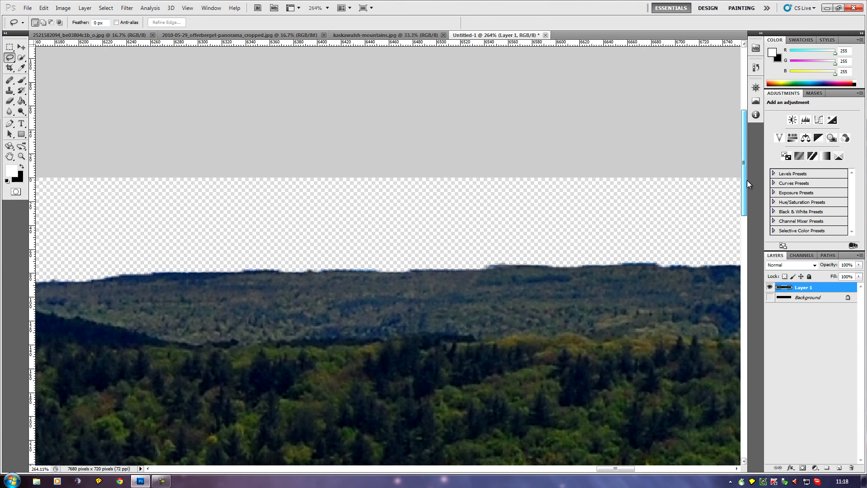